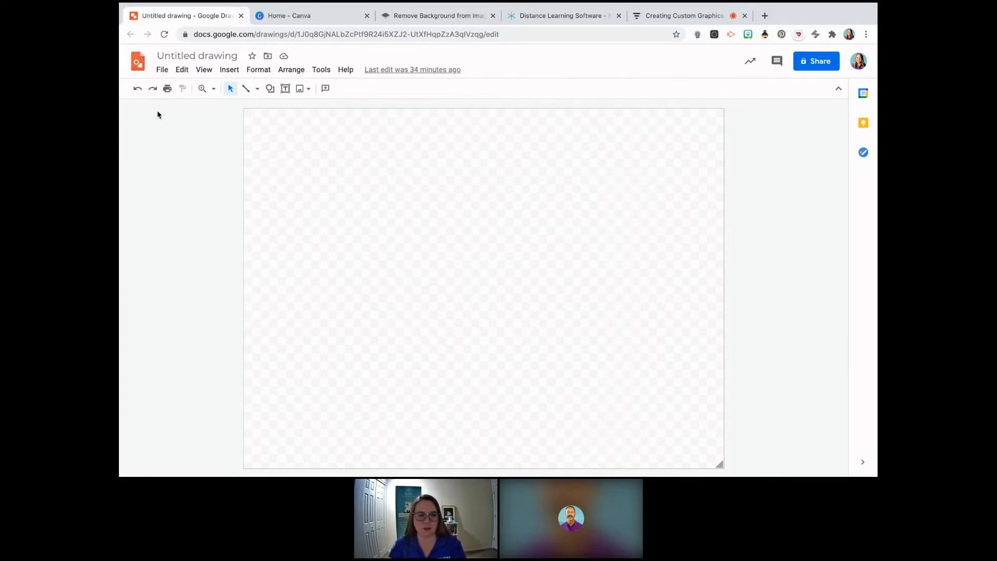
Step: Set the drawing's page size to a custom 1920 × 1080 pixels and apply it
{"action": "left_click", "coordinate": [160, 72]}
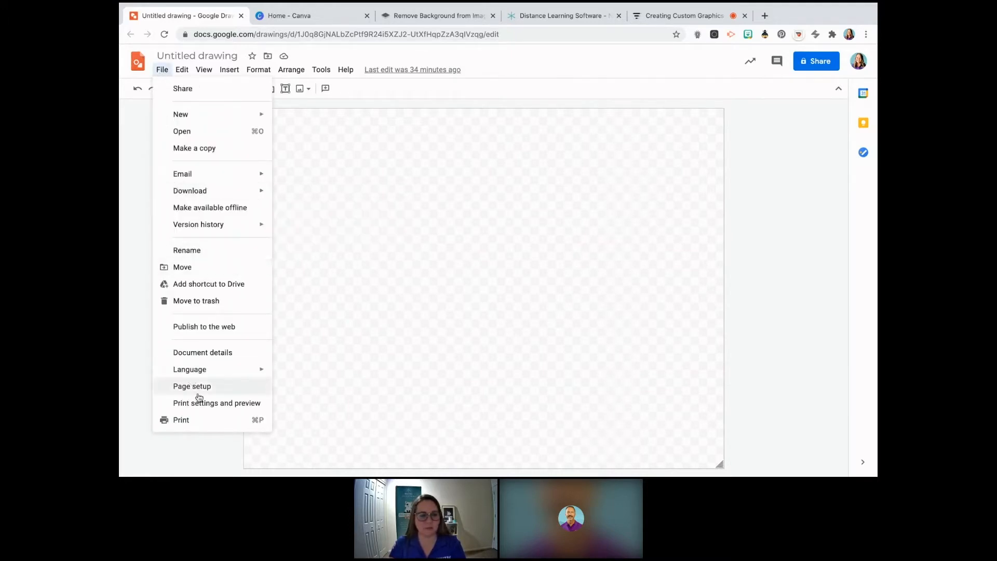
{"action": "left_click", "coordinate": [246, 386]}
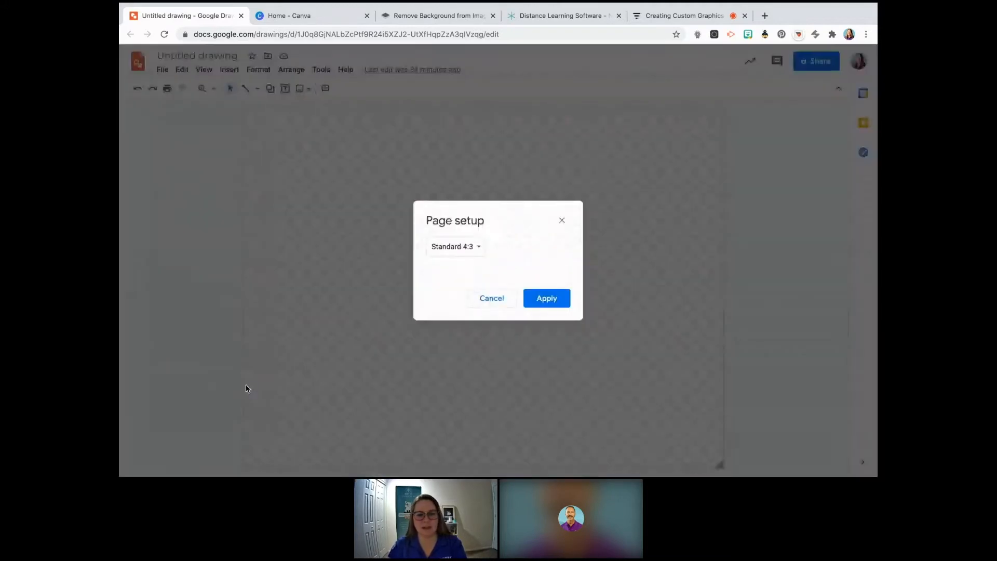
{"action": "left_click", "coordinate": [468, 251]}
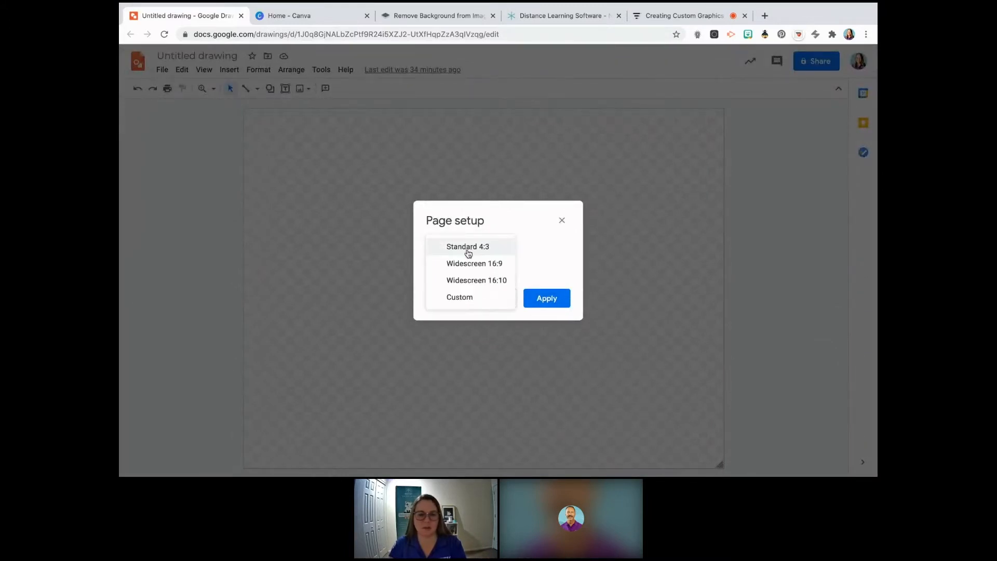
{"action": "left_click", "coordinate": [491, 301]}
{"action": "left_click", "coordinate": [555, 280]}
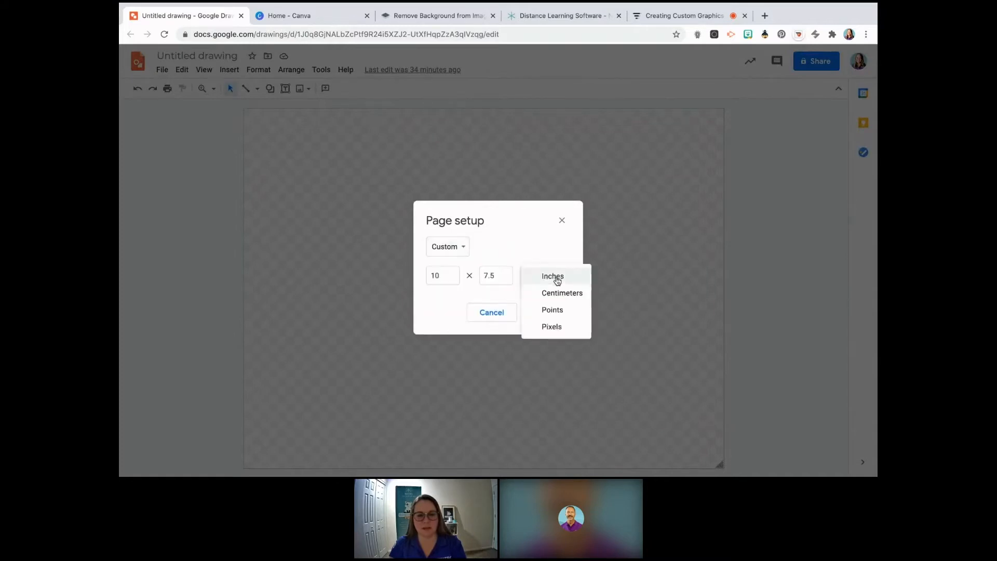
{"action": "left_click", "coordinate": [563, 327]}
{"action": "left_click", "coordinate": [436, 273]}
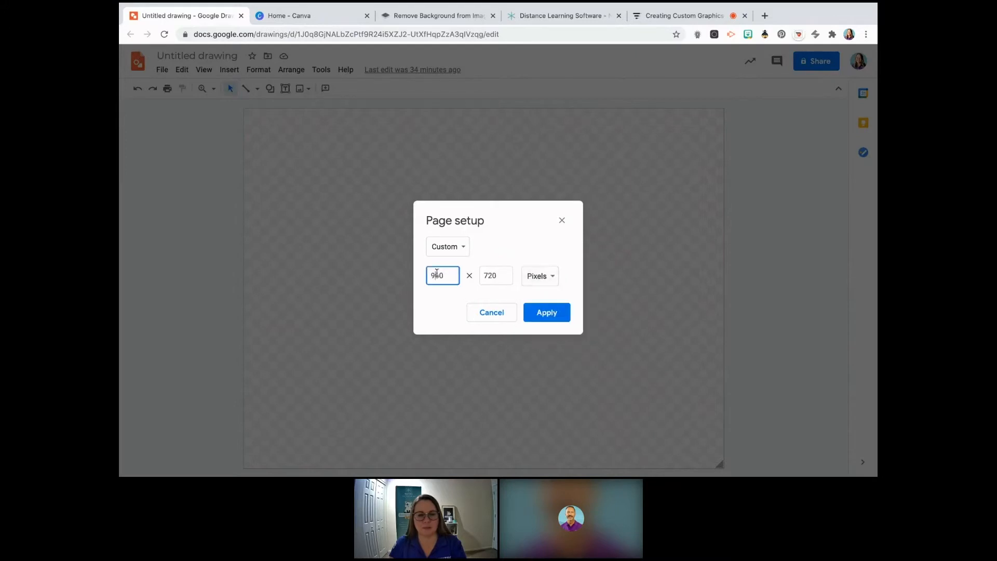
{"action": "double_click", "coordinate": [442, 276]}
{"action": "type", "text": "1920"}
{"action": "key", "text": "Tab"}
{"action": "type", "text": "1080"}
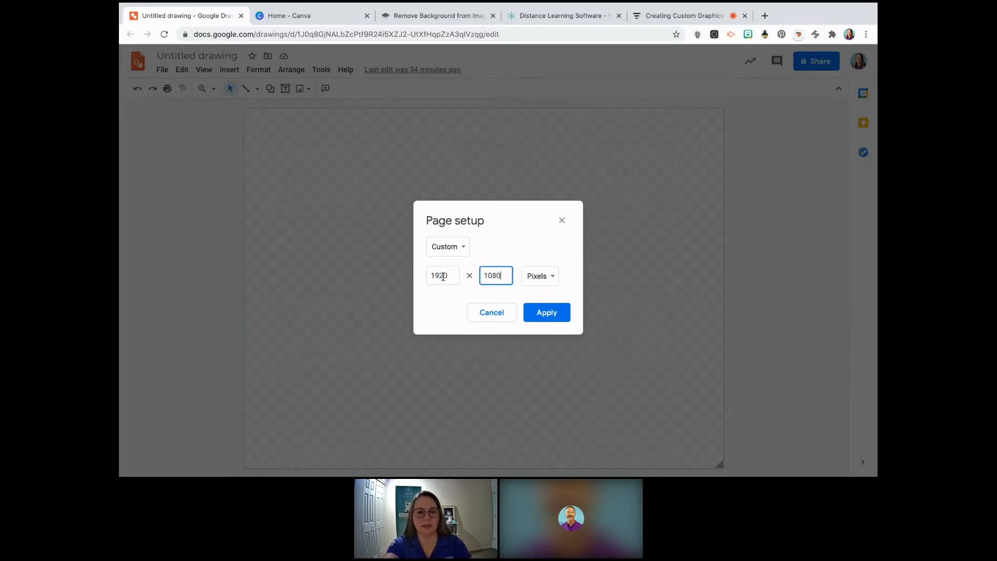
{"action": "left_click", "coordinate": [556, 315]}
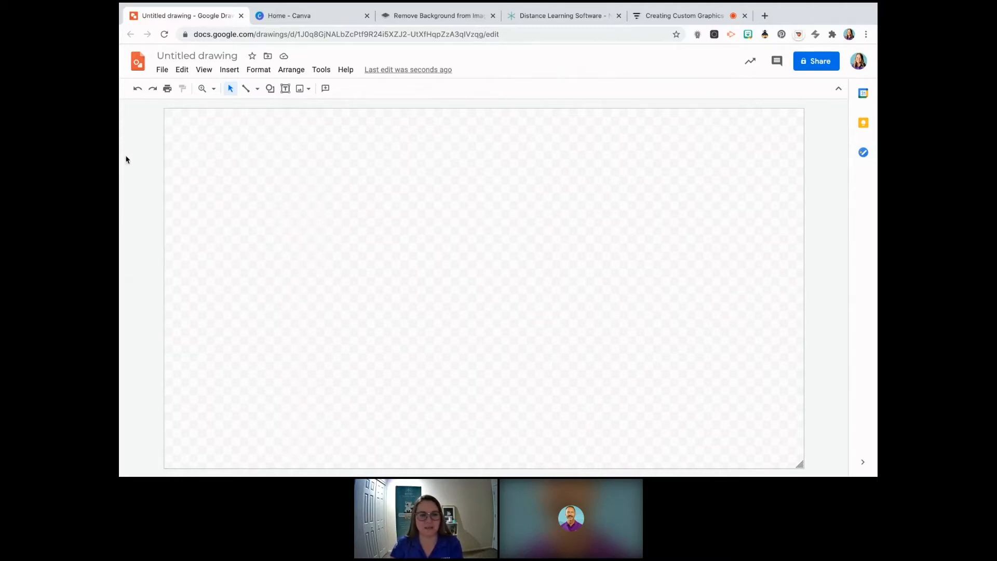
{"action": "right_click", "coordinate": [241, 167]}
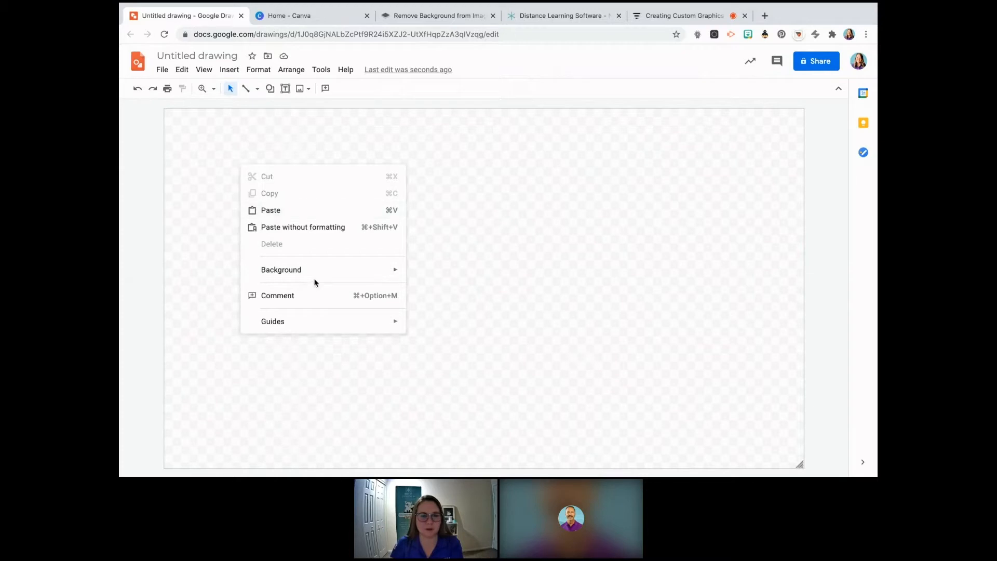
{"action": "mouse_move", "coordinate": [317, 272]}
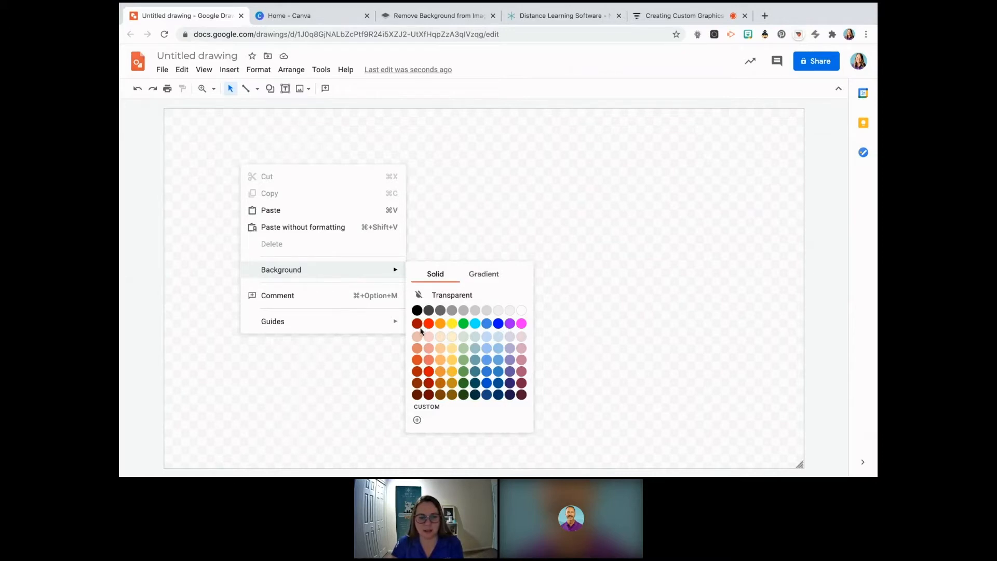
{"action": "left_click", "coordinate": [433, 407]}
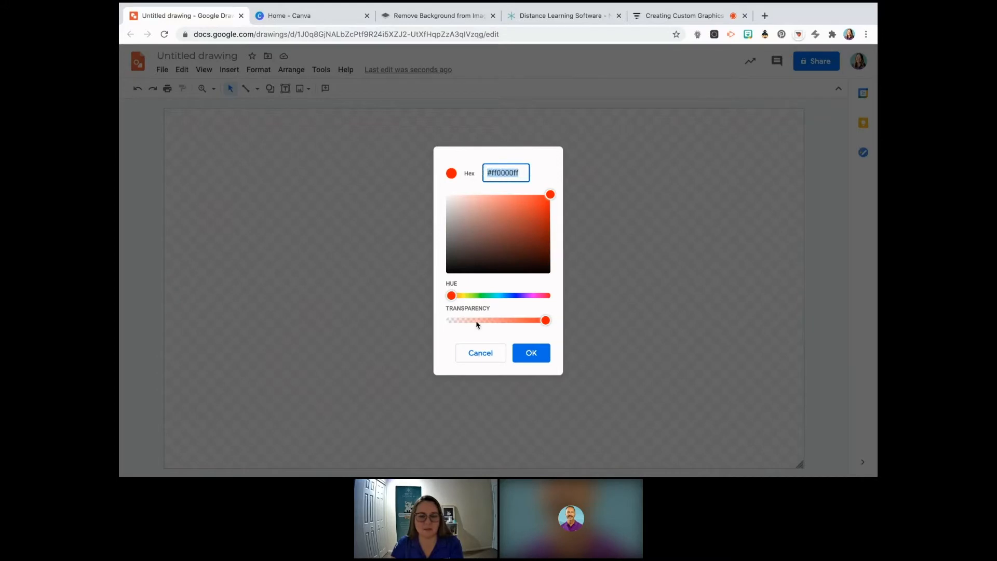
{"action": "left_click", "coordinate": [475, 353]}
Step: Create a custom background gradient with its end stop set to red and its start stop set to purple
{"action": "right_click", "coordinate": [362, 243]}
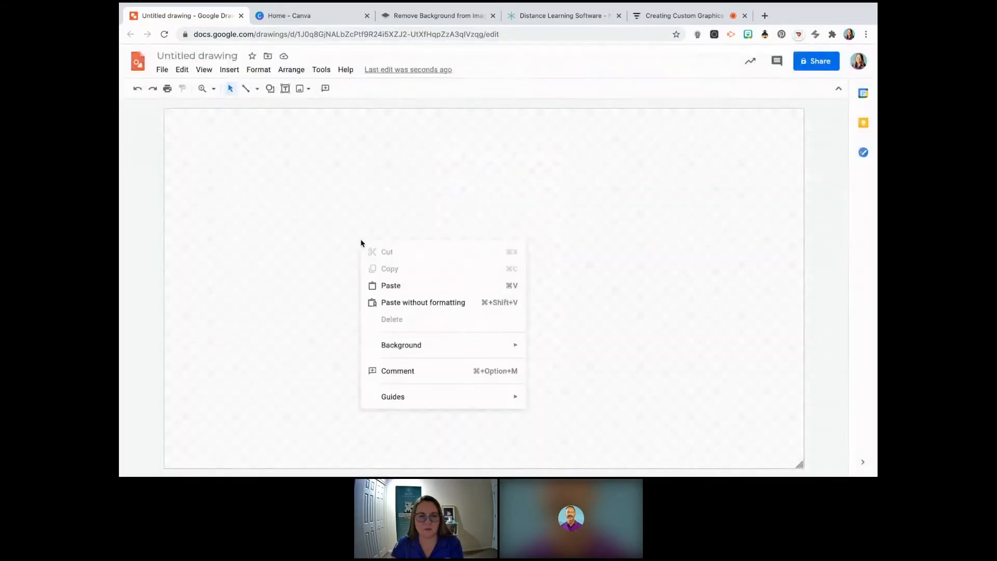
{"action": "mouse_move", "coordinate": [418, 344]}
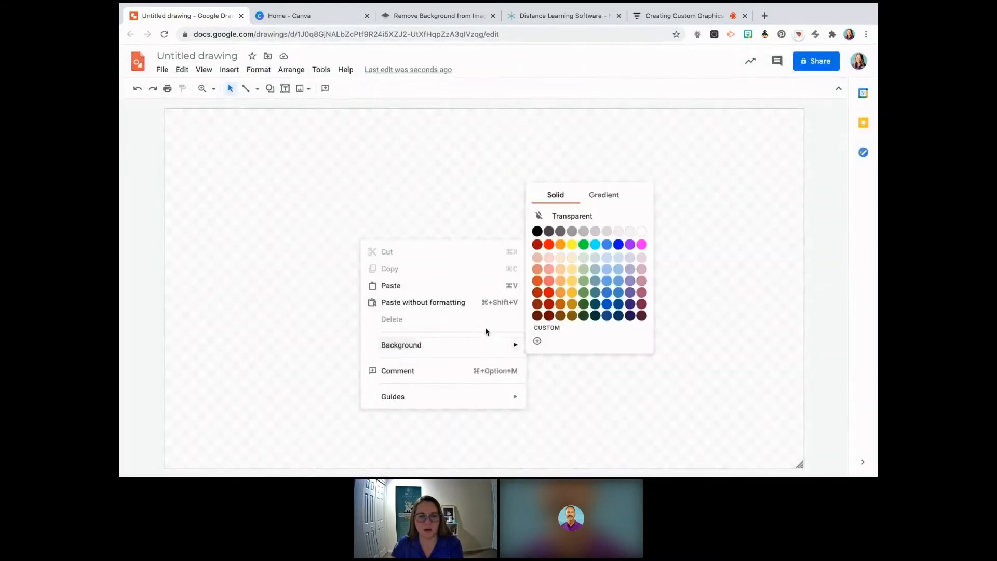
{"action": "left_click", "coordinate": [607, 196]}
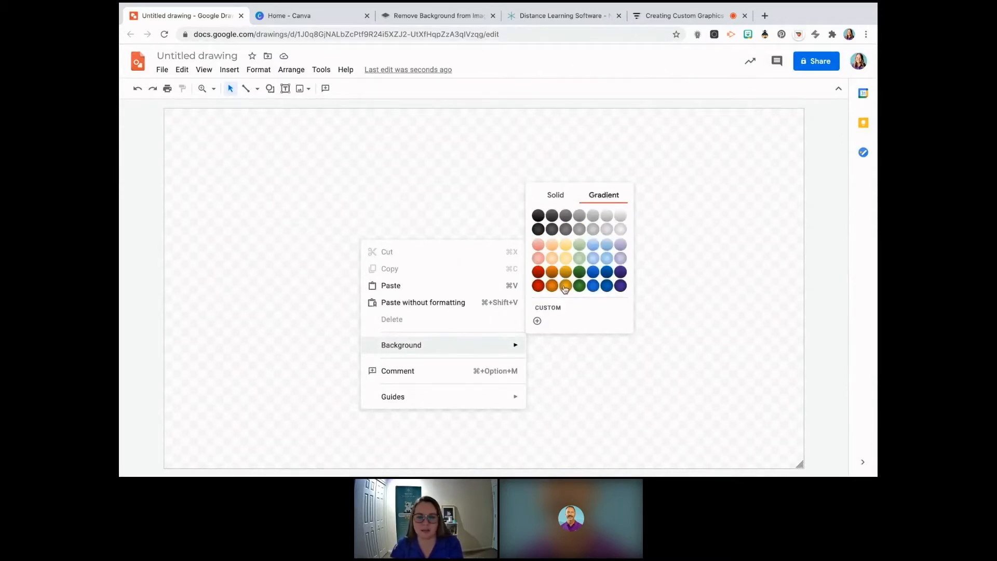
{"action": "left_click", "coordinate": [554, 309]}
{"action": "left_click", "coordinate": [616, 306]}
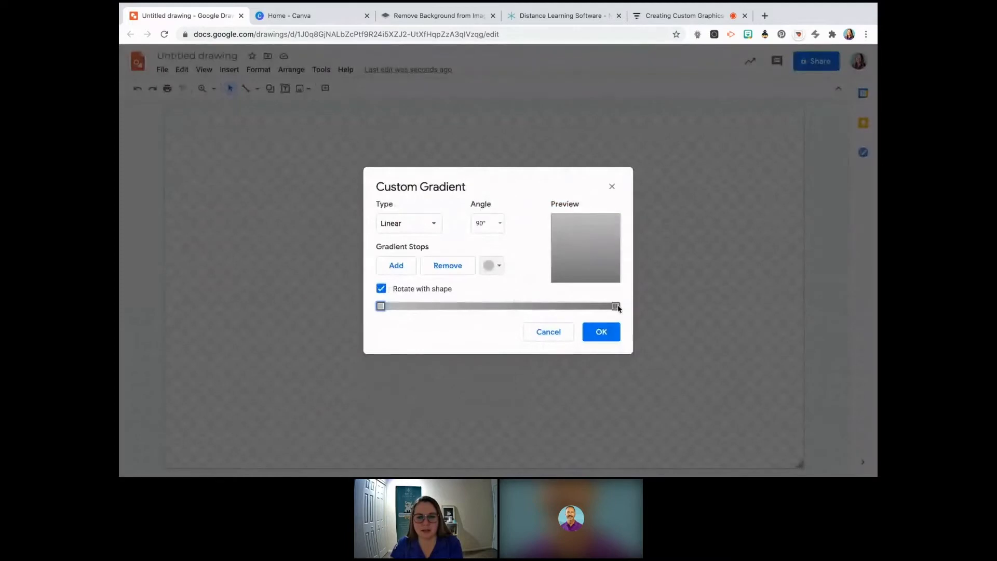
{"action": "left_click", "coordinate": [497, 267]}
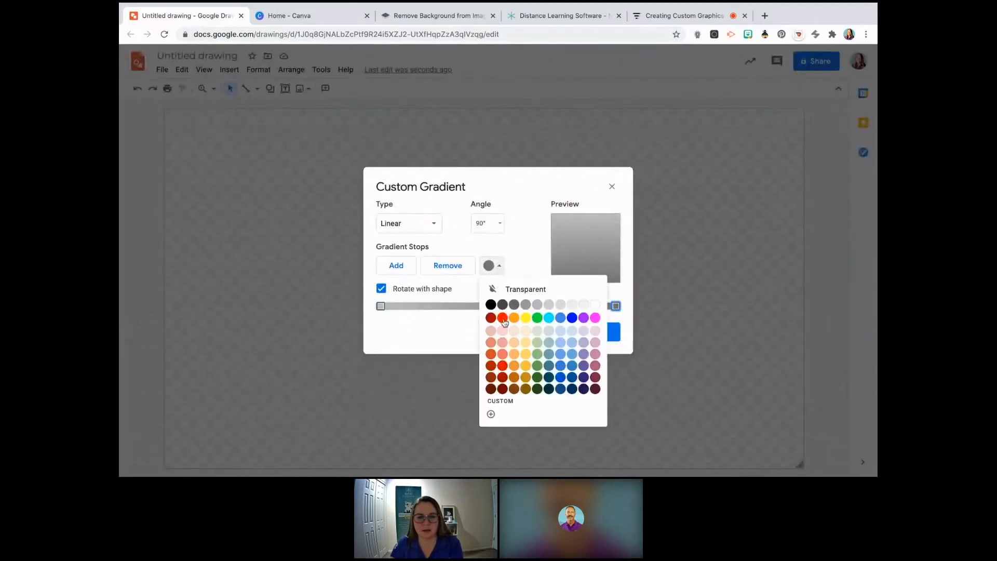
{"action": "left_click", "coordinate": [502, 319]}
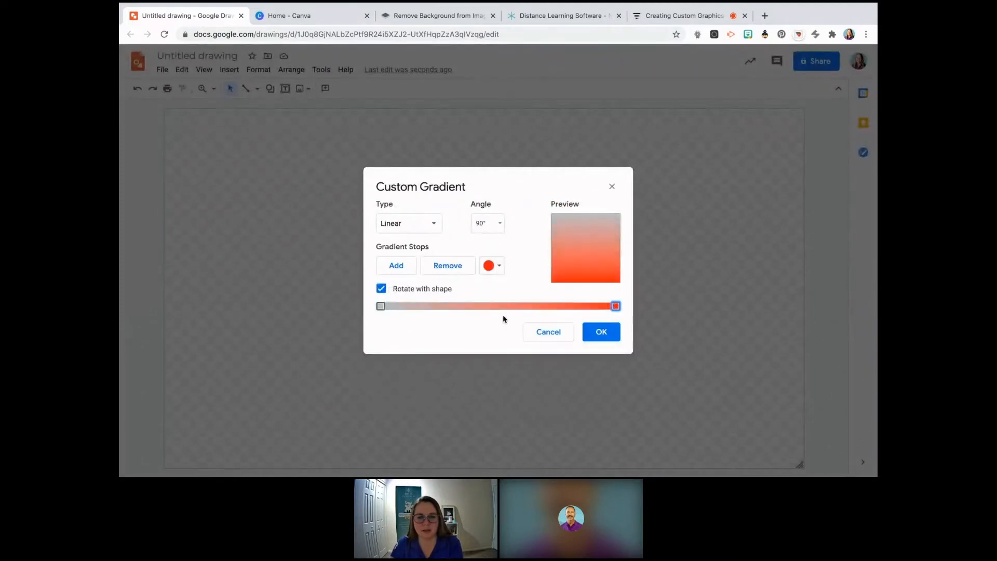
{"action": "left_click", "coordinate": [381, 307]}
{"action": "left_click", "coordinate": [493, 266]}
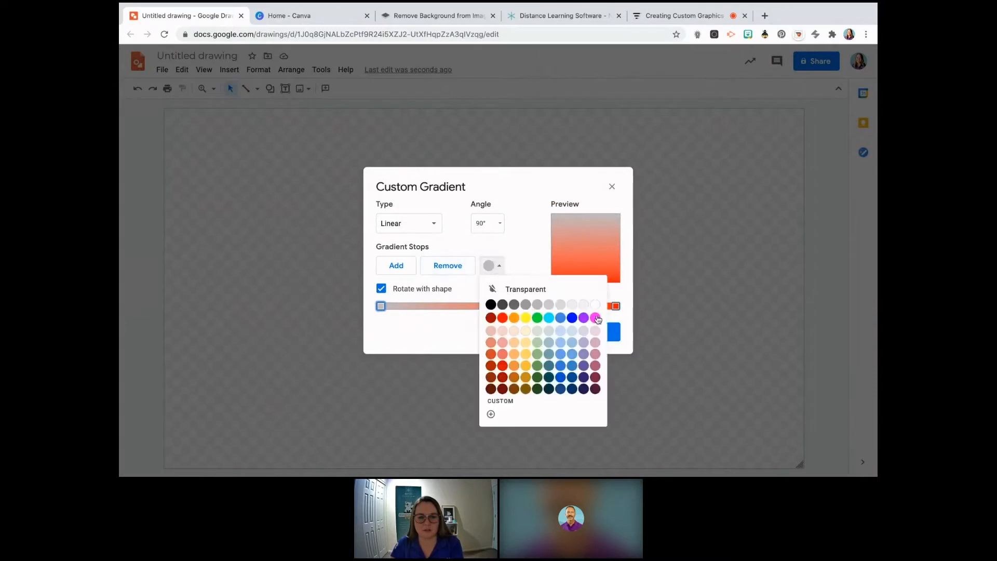
{"action": "left_click", "coordinate": [579, 317]}
Step: Add a blue middle stop to the gradient and move it about a third of the way from the purple end
{"action": "left_click", "coordinate": [399, 267]}
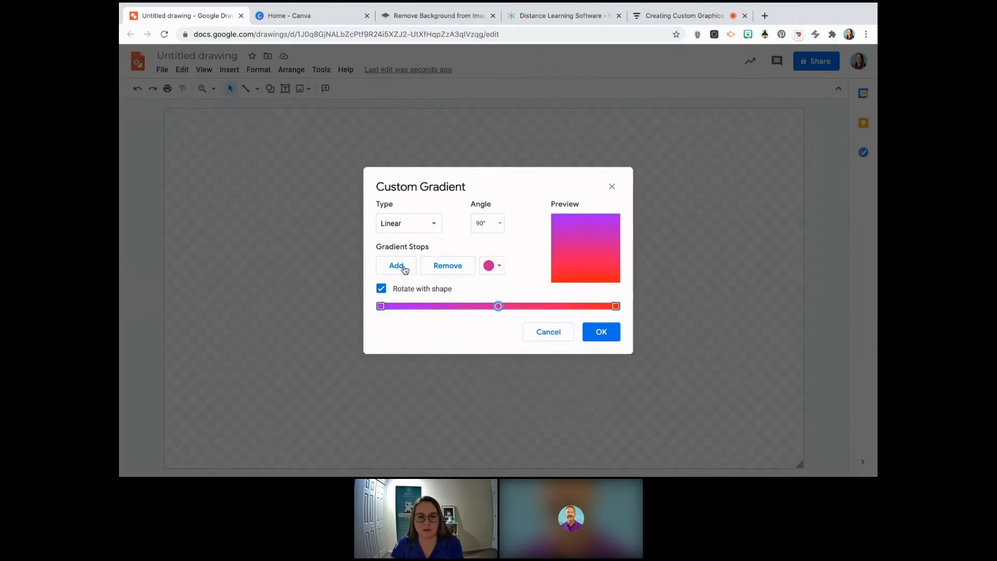
{"action": "left_click", "coordinate": [491, 265]}
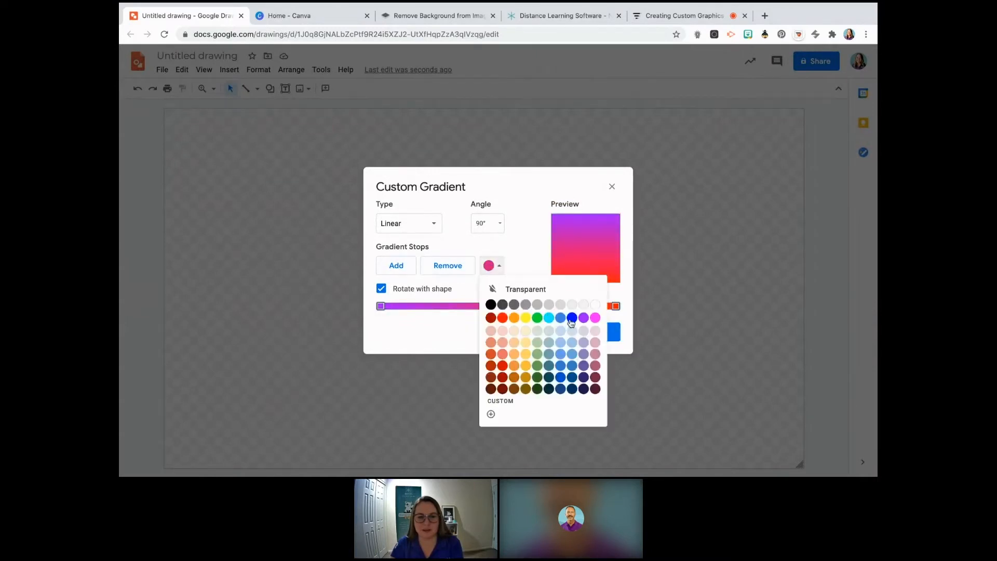
{"action": "left_click", "coordinate": [571, 318]}
{"action": "left_click_drag", "start_coordinate": [498, 307], "coordinate": [456, 307]}
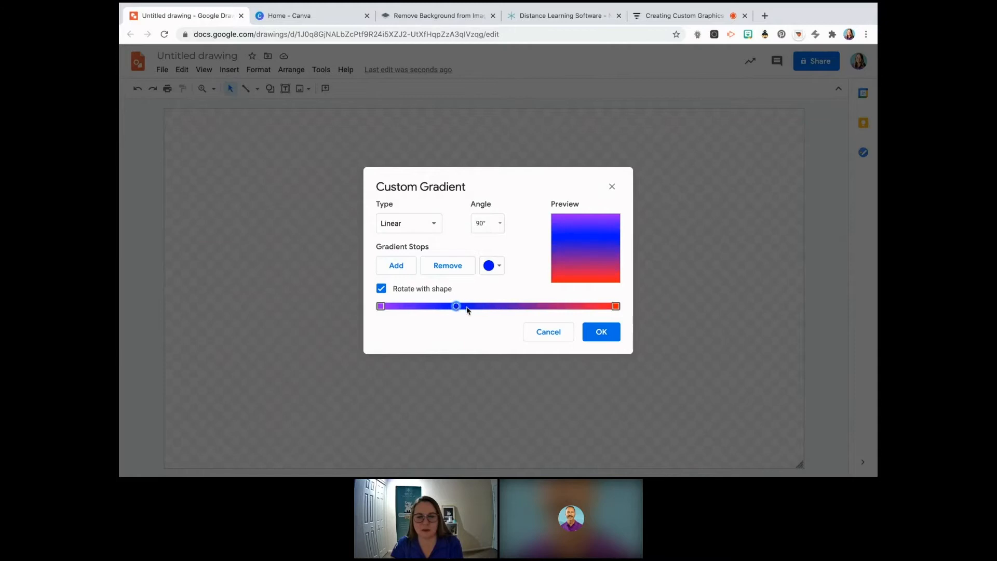
Step: Try the radial gradient type, switch back to linear at 90°, and apply the gradient to the background
{"action": "left_click", "coordinate": [432, 225]}
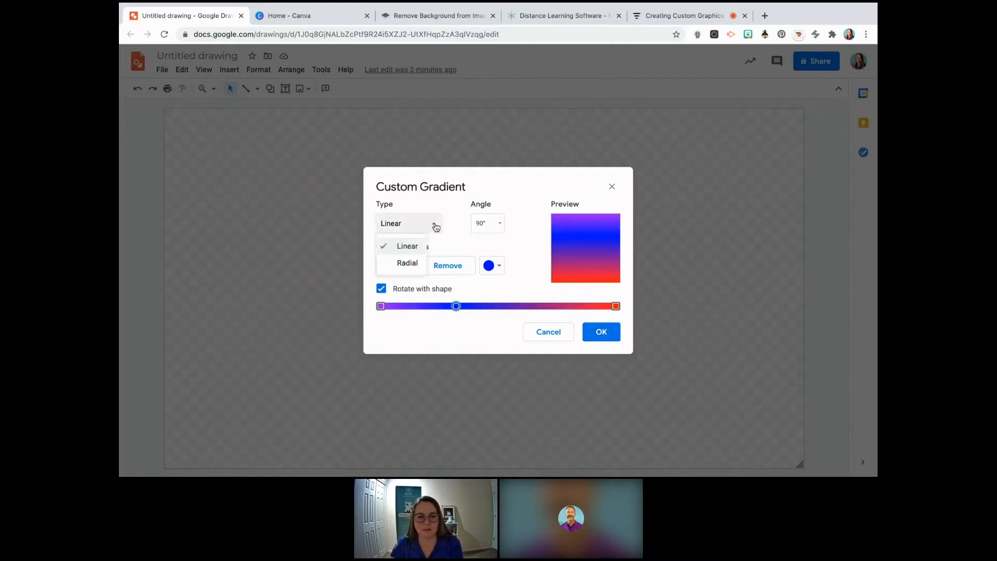
{"action": "left_click", "coordinate": [422, 265]}
{"action": "left_click", "coordinate": [422, 225]}
{"action": "left_click", "coordinate": [420, 245]}
{"action": "left_click", "coordinate": [498, 225]}
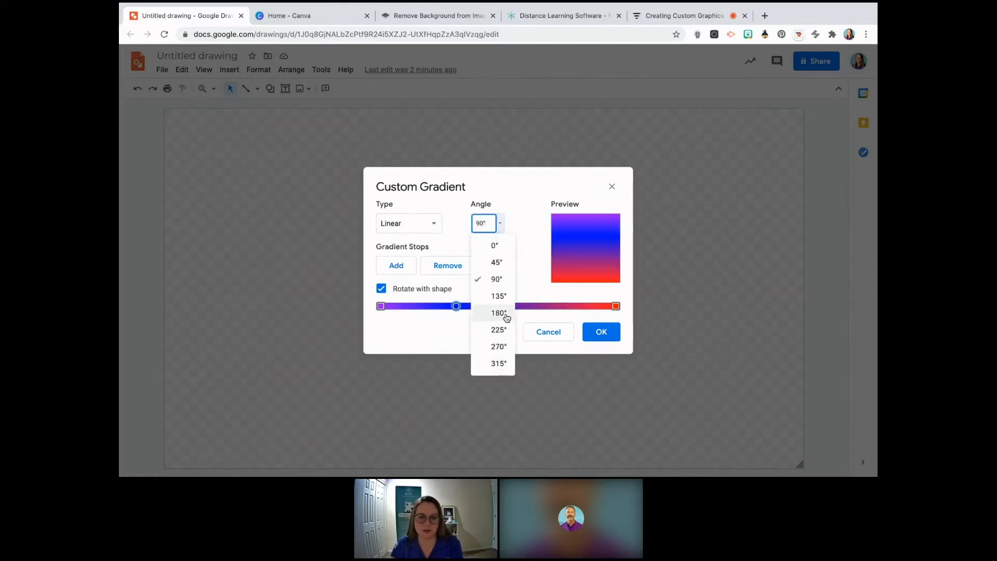
{"action": "left_click", "coordinate": [602, 334]}
{"action": "left_click", "coordinate": [602, 335]}
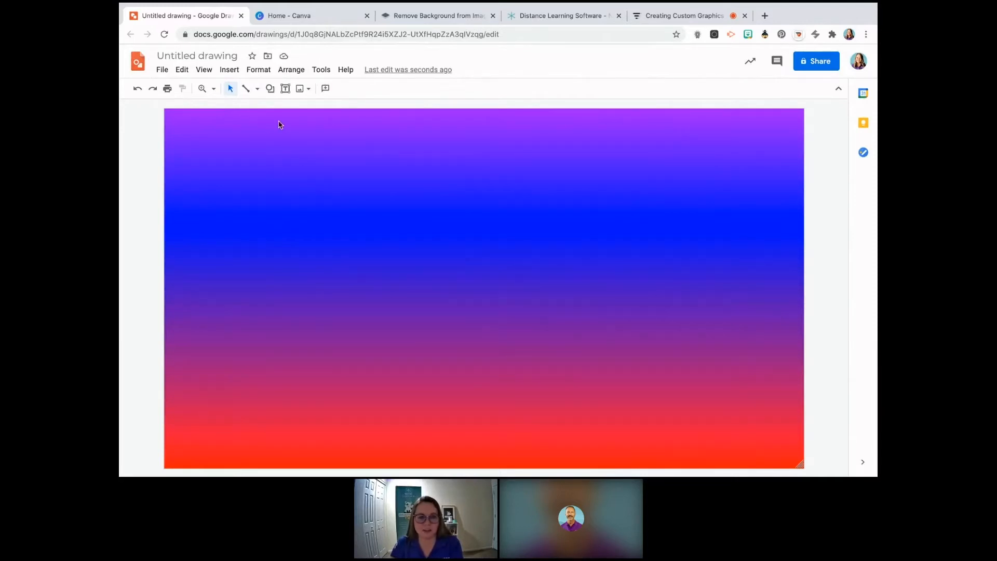
Step: Reset the drawing's background from the custom gradient to transparent
{"action": "right_click", "coordinate": [264, 133]}
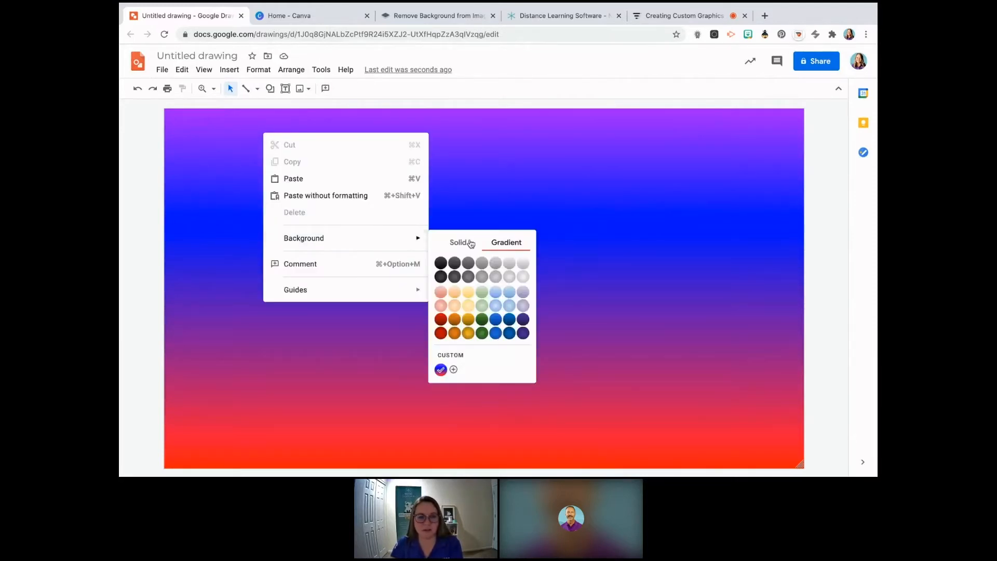
{"action": "mouse_move", "coordinate": [414, 236]}
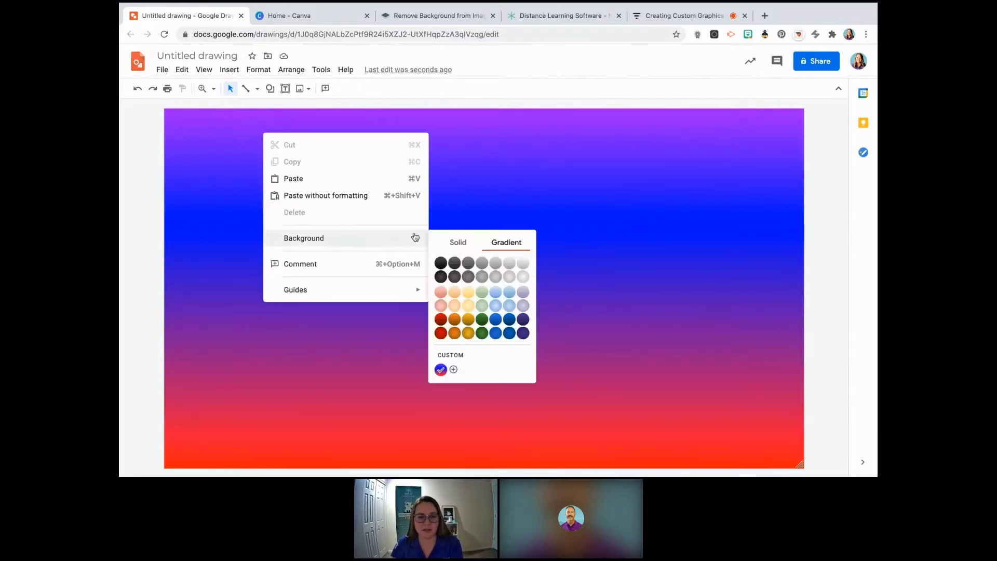
{"action": "left_click", "coordinate": [457, 242]}
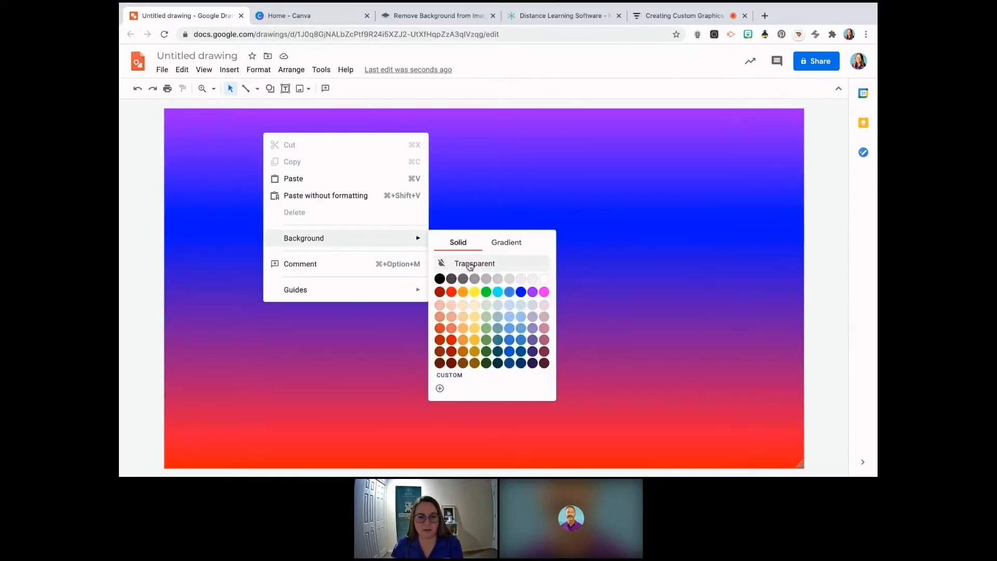
{"action": "left_click", "coordinate": [464, 261]}
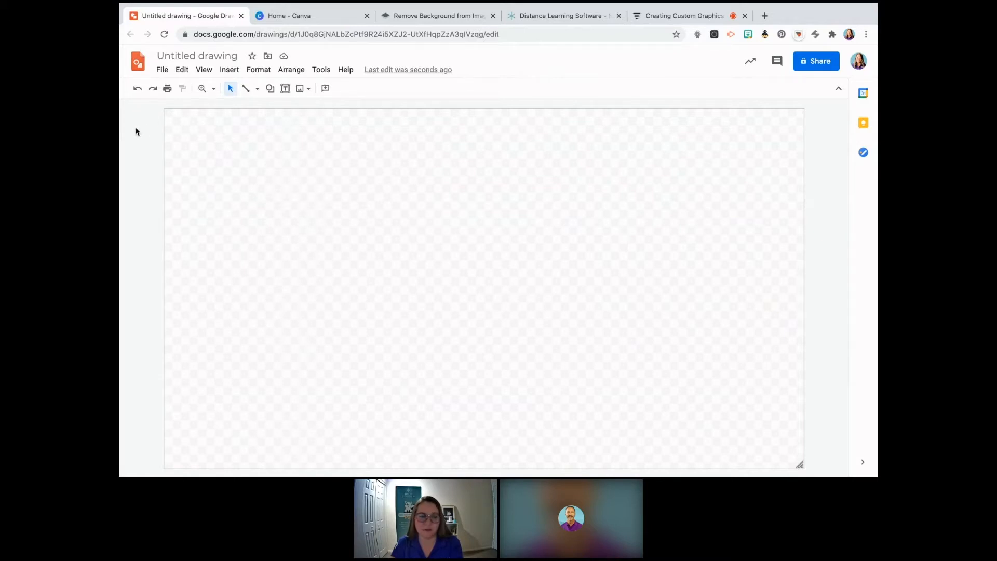
{"action": "left_click", "coordinate": [230, 72]}
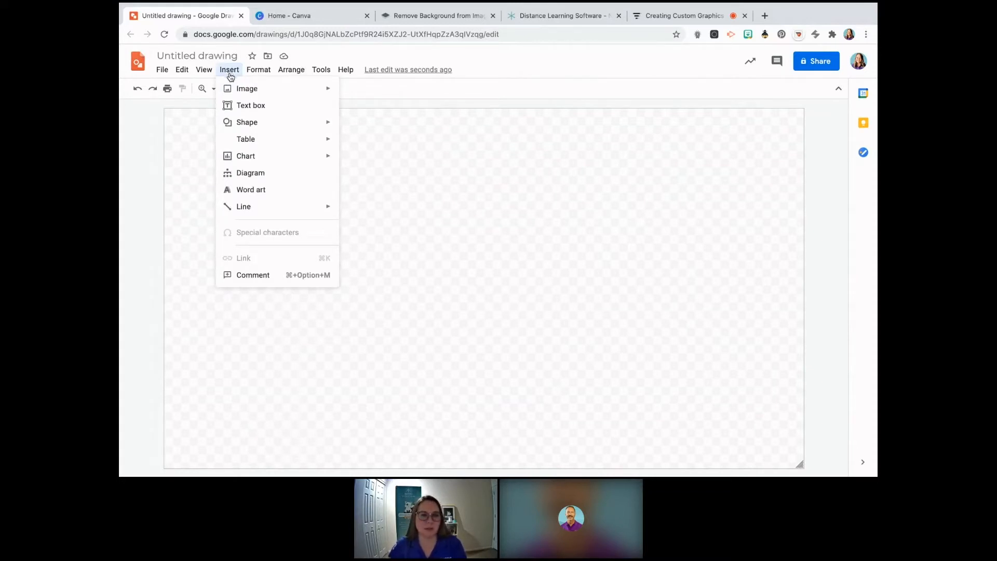
{"action": "mouse_move", "coordinate": [234, 87]}
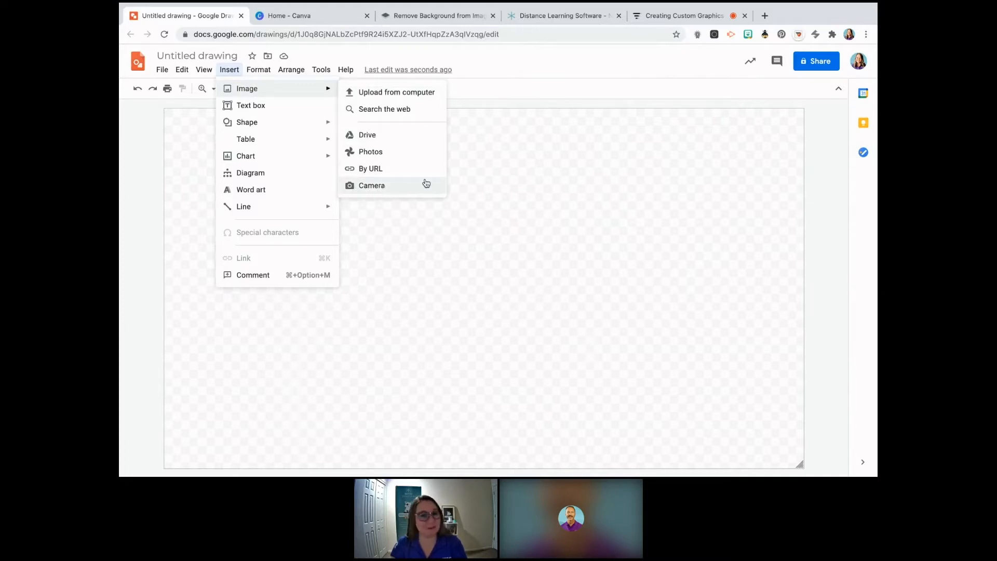
{"action": "left_click", "coordinate": [402, 110]}
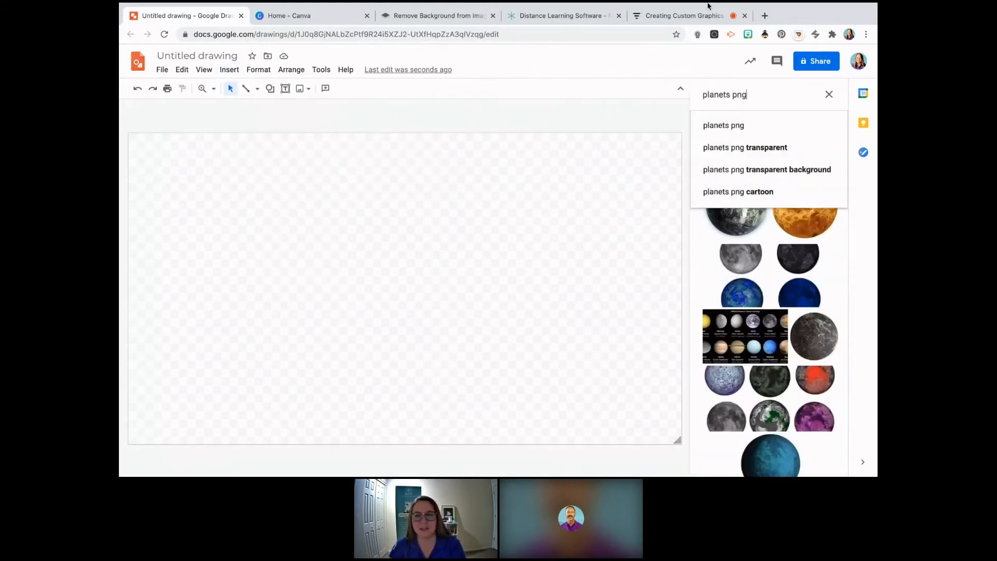
{"action": "left_click", "coordinate": [830, 94]}
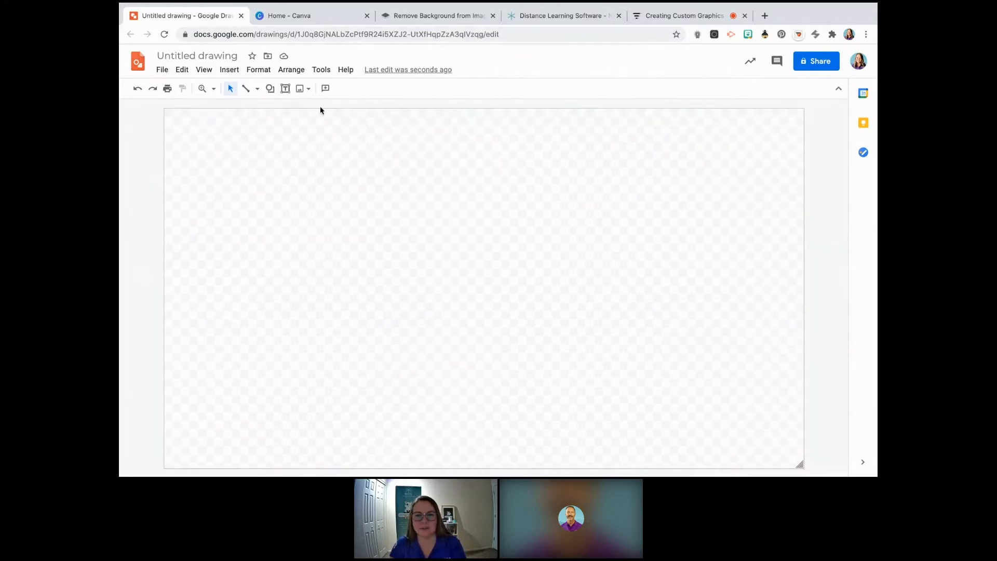
Step: Search the web for "galaxy background" images to insert into the drawing
{"action": "left_click", "coordinate": [228, 70]}
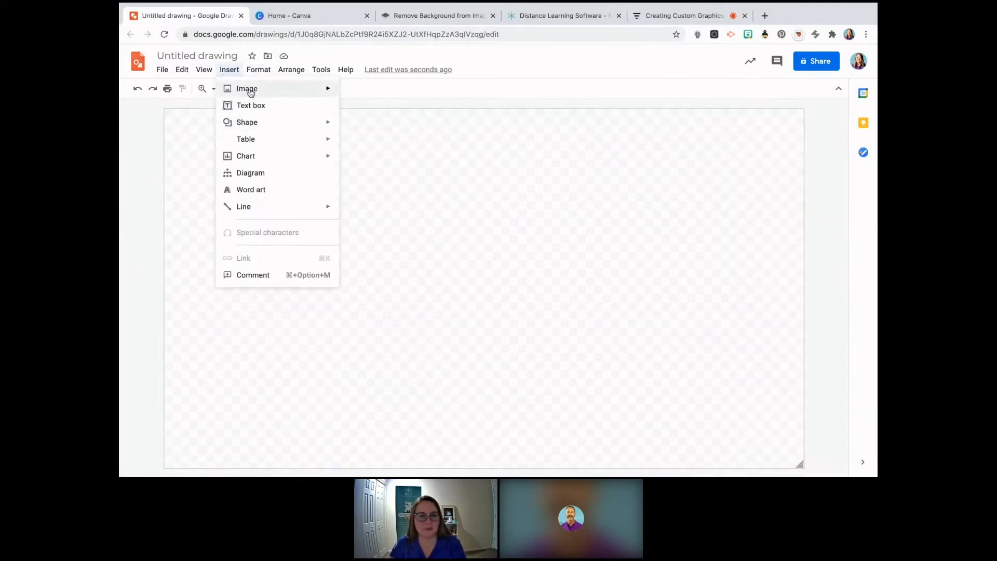
{"action": "mouse_move", "coordinate": [251, 91]}
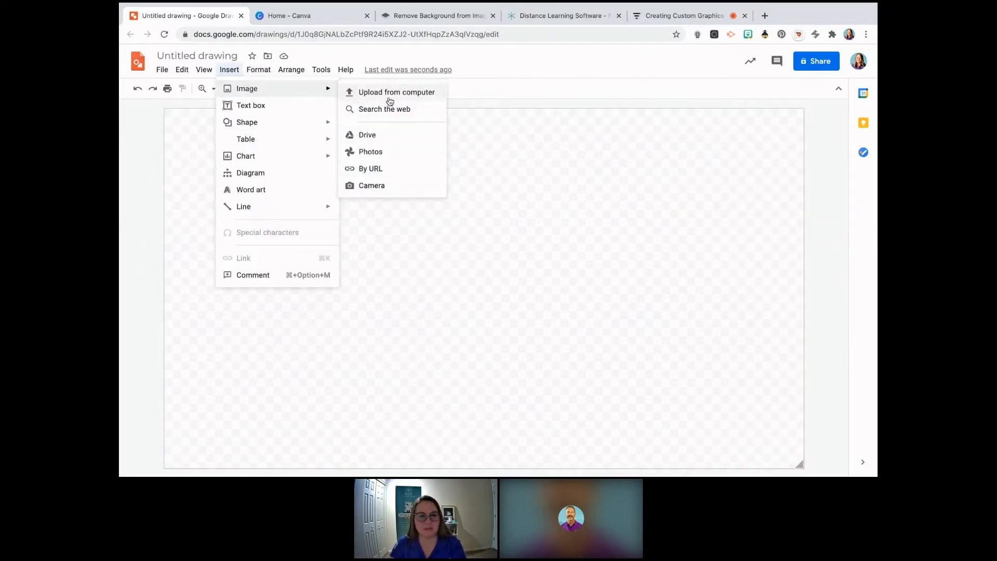
{"action": "left_click", "coordinate": [389, 109]}
{"action": "type", "text": "galaxy background"}
{"action": "key", "text": "Return"}
Step: Browse the galaxy results and insert the dark blue Milky Way image at the start of the results into the drawing
{"action": "scroll", "coordinate": [811, 300], "scroll_direction": "down", "scroll_amount": 1}
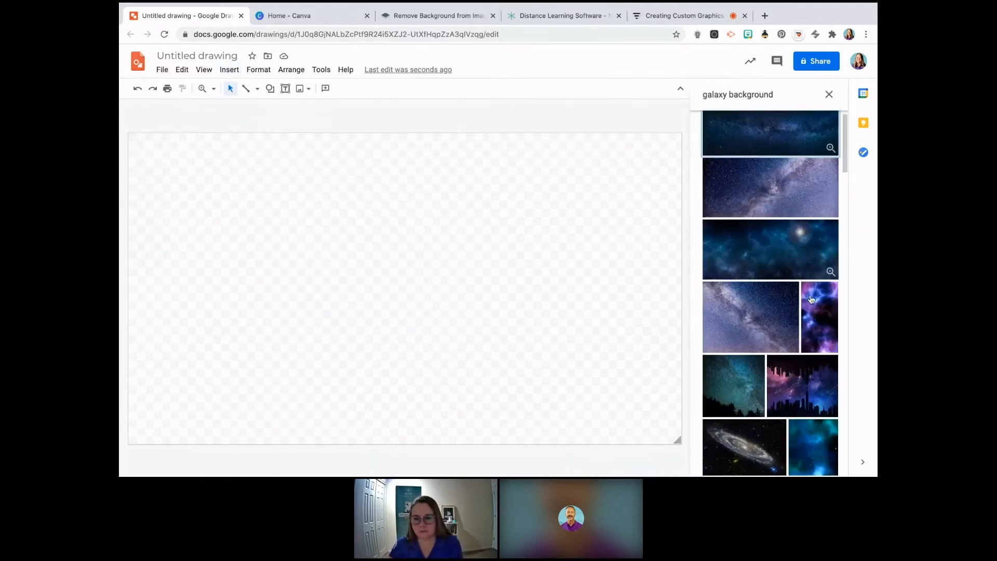
{"action": "scroll", "coordinate": [812, 300], "scroll_direction": "down", "scroll_amount": 5}
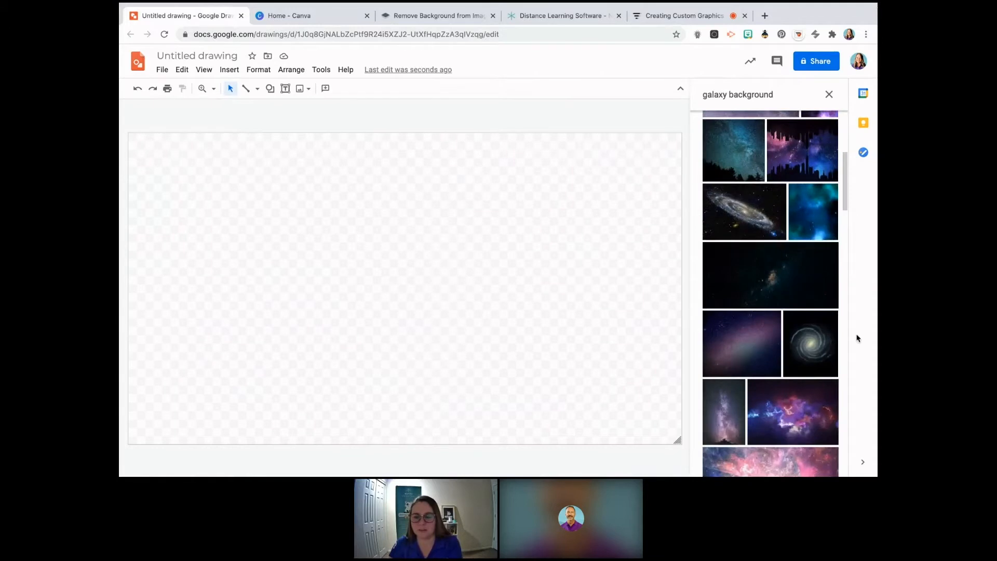
{"action": "scroll", "coordinate": [833, 337], "scroll_direction": "down", "scroll_amount": 4}
{"action": "scroll", "coordinate": [835, 331], "scroll_direction": "down", "scroll_amount": 6}
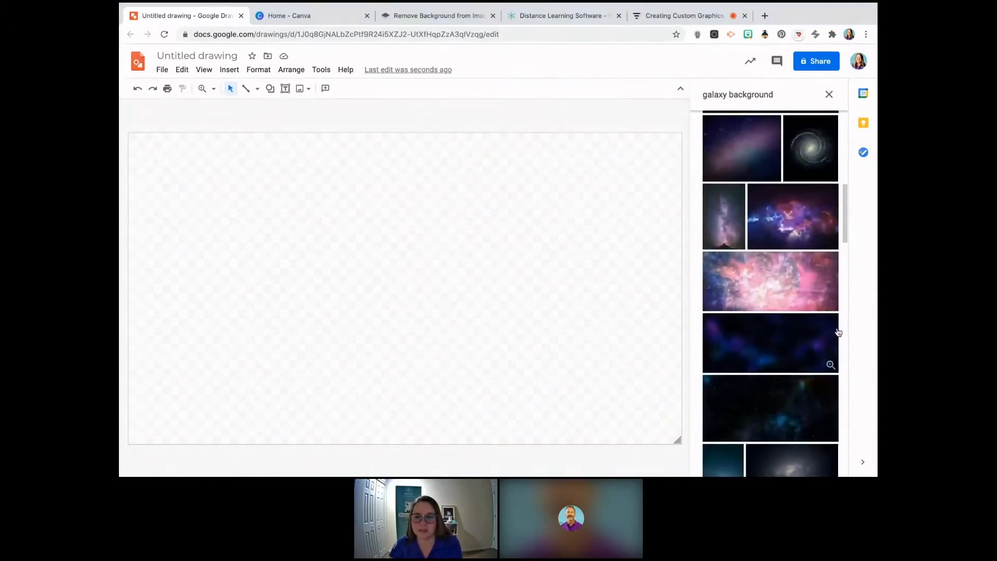
{"action": "scroll", "coordinate": [836, 330], "scroll_direction": "down", "scroll_amount": 2}
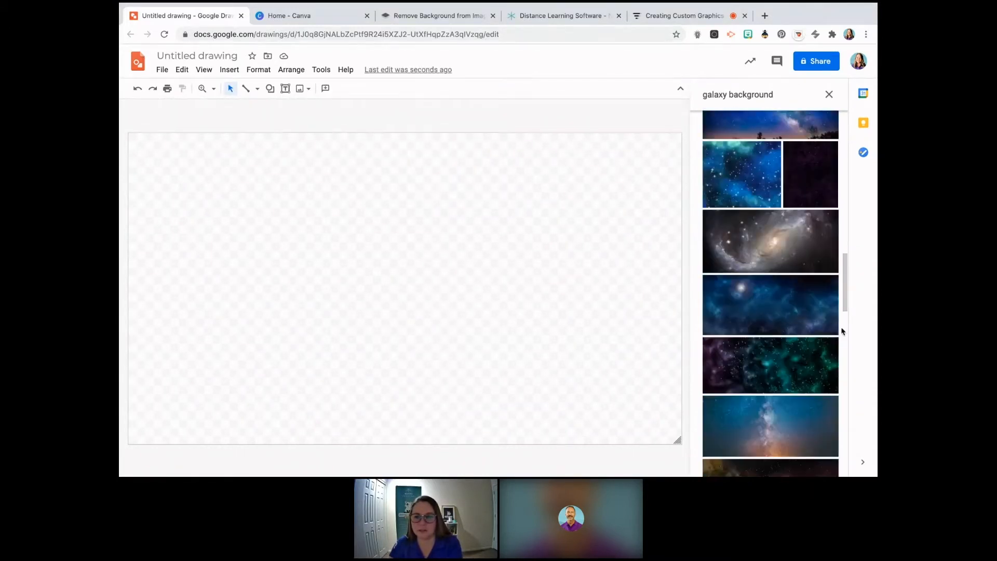
{"action": "scroll", "coordinate": [827, 350], "scroll_direction": "up", "scroll_amount": 10}
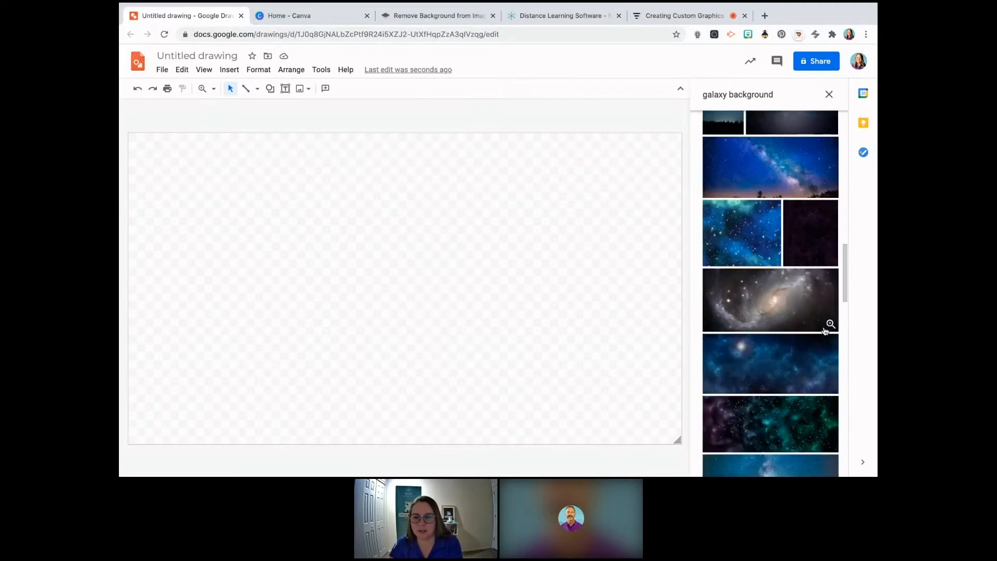
{"action": "left_click_drag", "start_coordinate": [803, 166], "coordinate": [457, 223]}
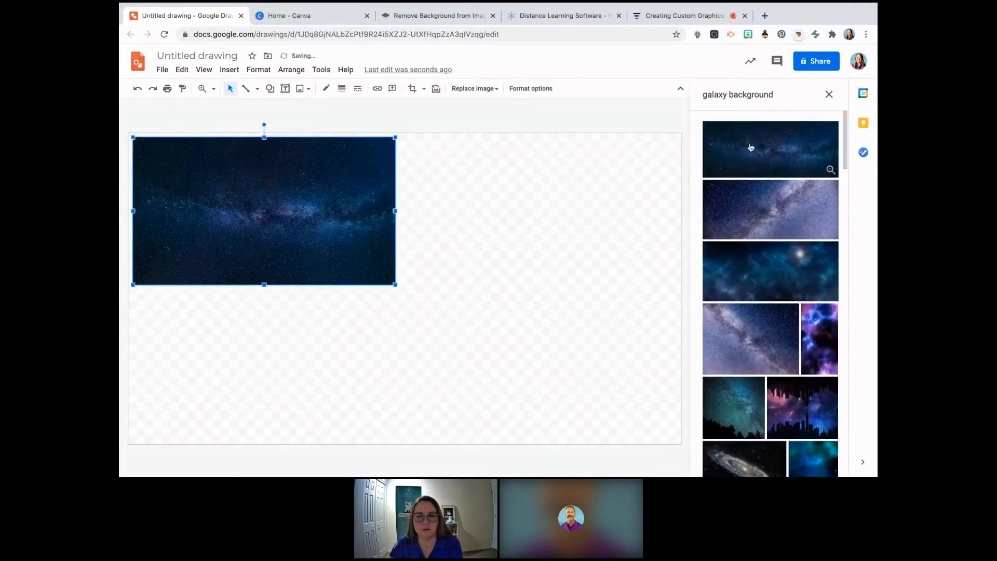
{"action": "left_click", "coordinate": [759, 209]}
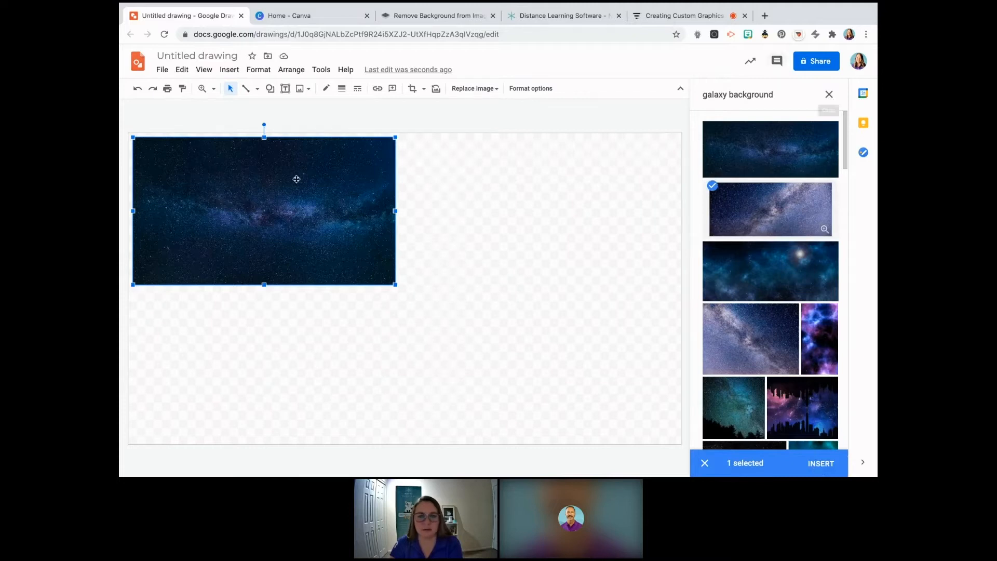
Step: Move the galaxy image to the canvas's upper-left corner, enlarge it to cover the whole canvas, and close the image search
{"action": "left_click_drag", "start_coordinate": [293, 177], "coordinate": [289, 173]}
{"action": "left_click_drag", "start_coordinate": [393, 287], "coordinate": [556, 442]}
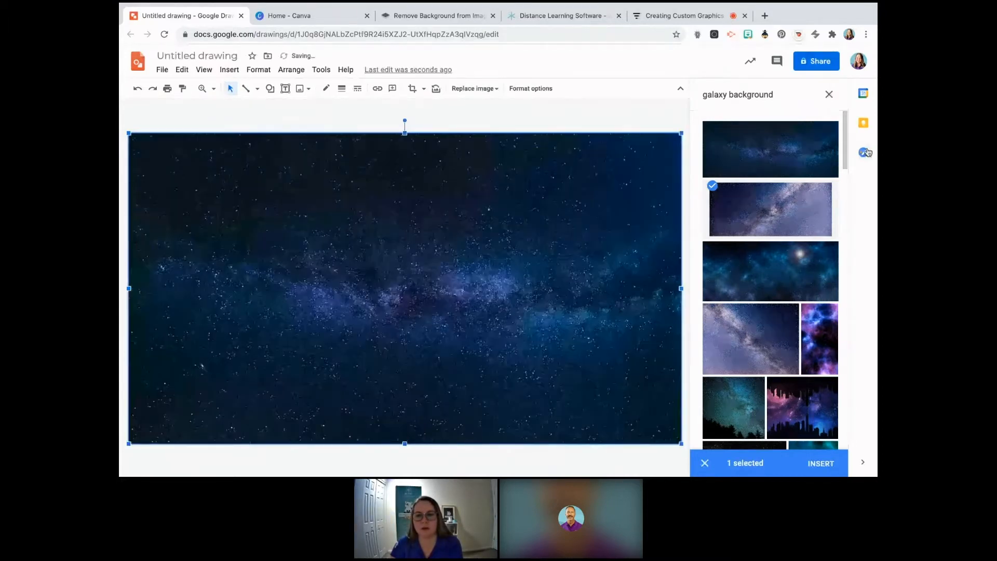
{"action": "left_click", "coordinate": [865, 152]}
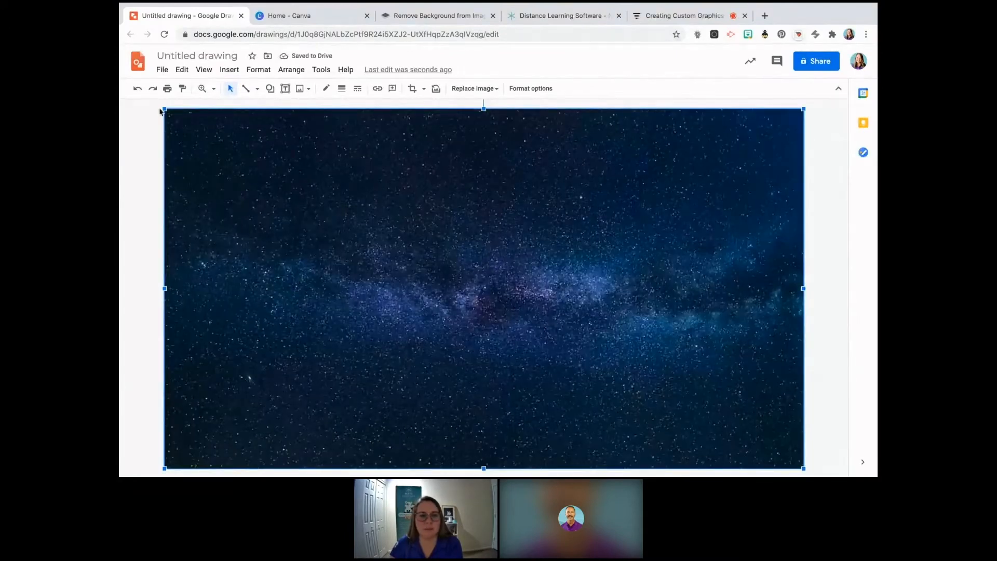
Step: Adjust the galaxy image's upper-left corner until it fits flush with the canvas edges, and deselect the image
{"action": "mouse_move", "coordinate": [164, 109]}
{"action": "left_mouse_down"}
{"action": "mouse_move", "coordinate": [185, 131]}
{"action": "mouse_move", "coordinate": [167, 108]}
{"action": "left_mouse_up"}
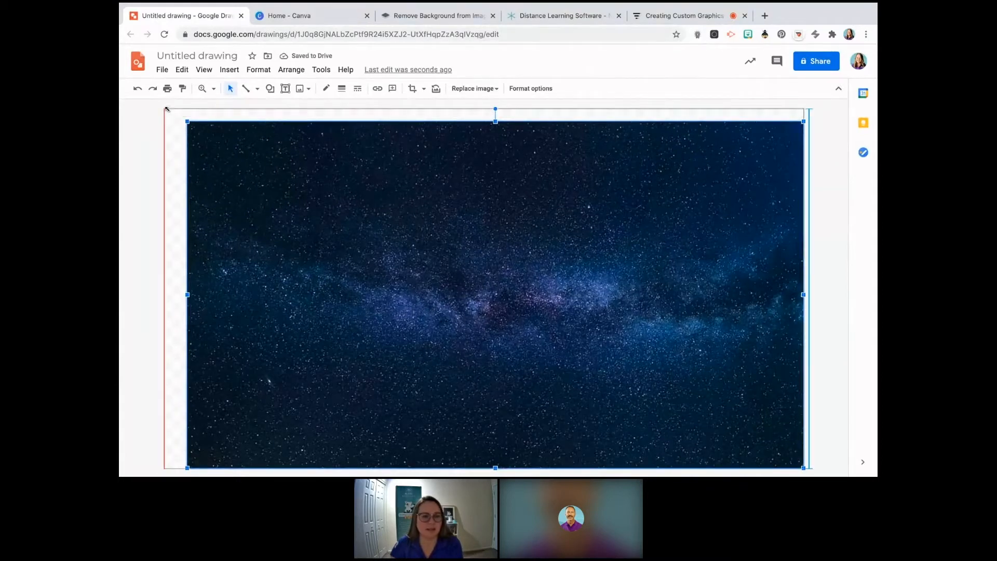
{"action": "left_click_drag", "start_coordinate": [167, 108], "coordinate": [167, 107]}
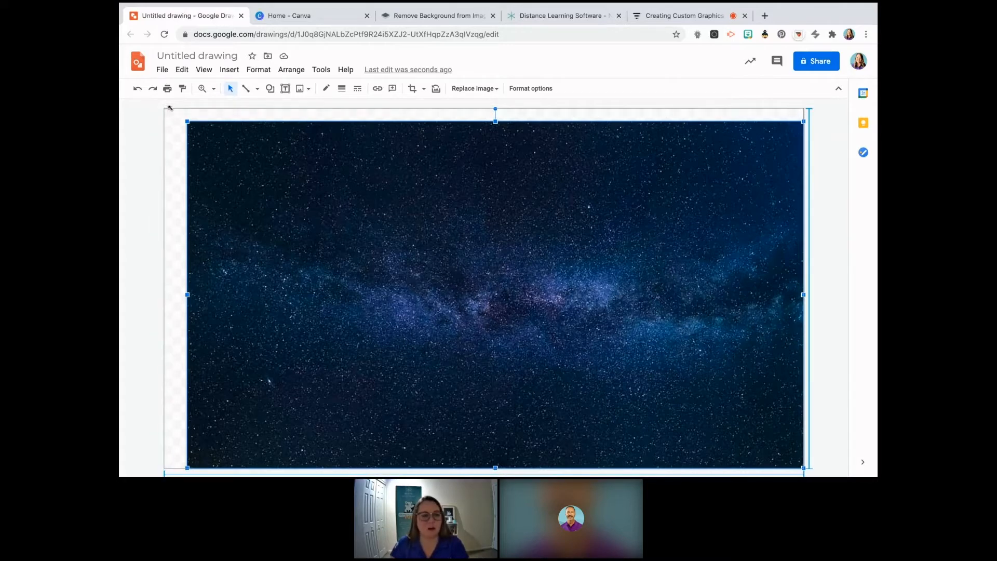
{"action": "left_click_drag", "start_coordinate": [169, 107], "coordinate": [167, 107]}
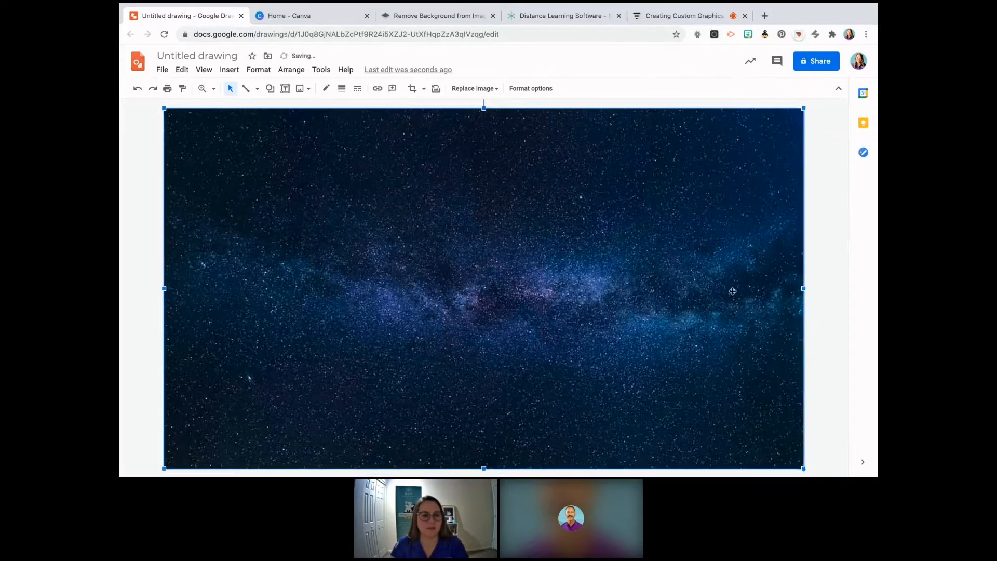
{"action": "left_click", "coordinate": [832, 260]}
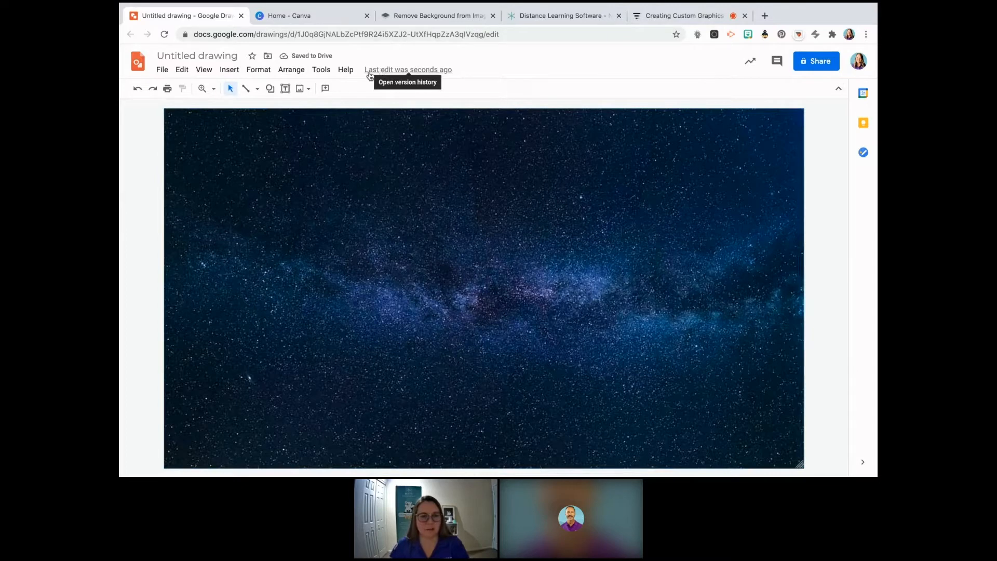
Step: Run a web image search for "planets png" in place of the galaxy background search
{"action": "left_click", "coordinate": [229, 69]}
{"action": "mouse_move", "coordinate": [232, 90]}
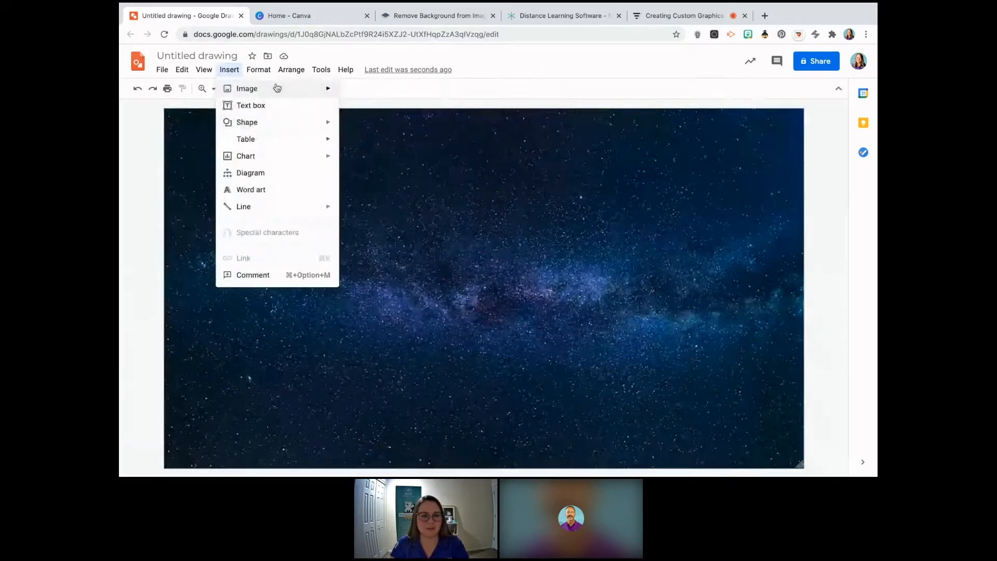
{"action": "left_click", "coordinate": [343, 106]}
{"action": "left_click_drag", "start_coordinate": [773, 94], "coordinate": [696, 88]}
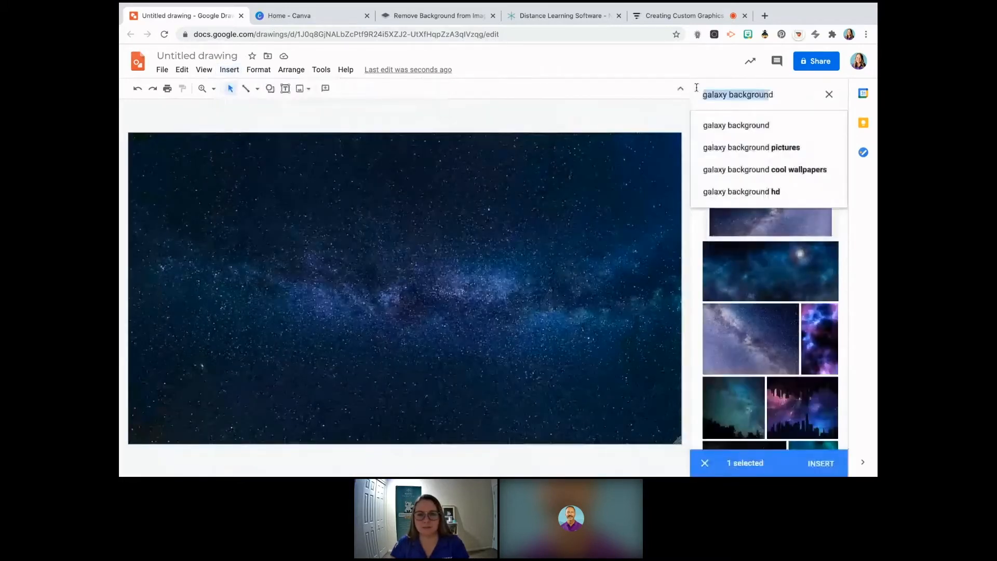
{"action": "key", "text": "BackSpace"}
{"action": "type", "text": "planets pn"}
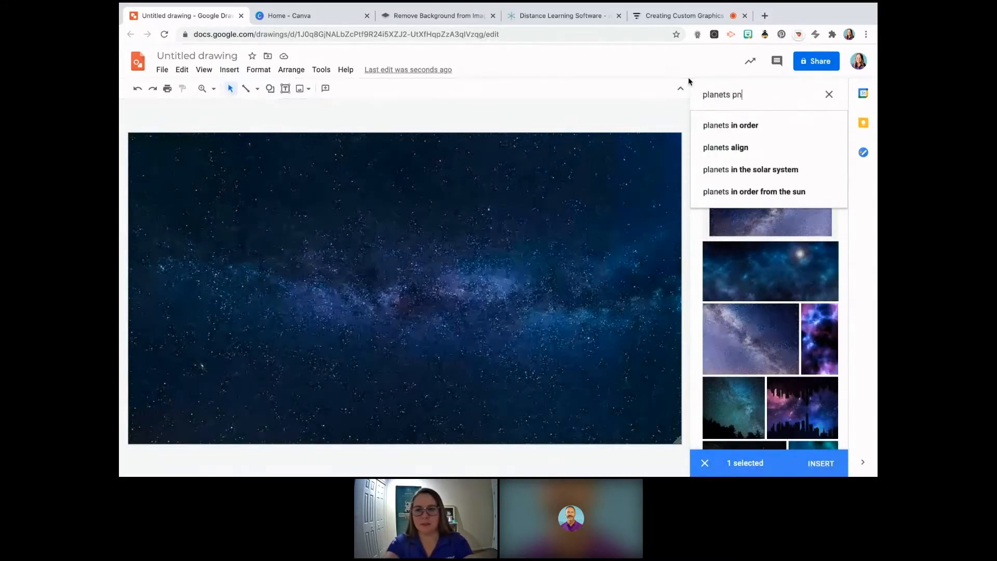
{"action": "type", "text": "g"}
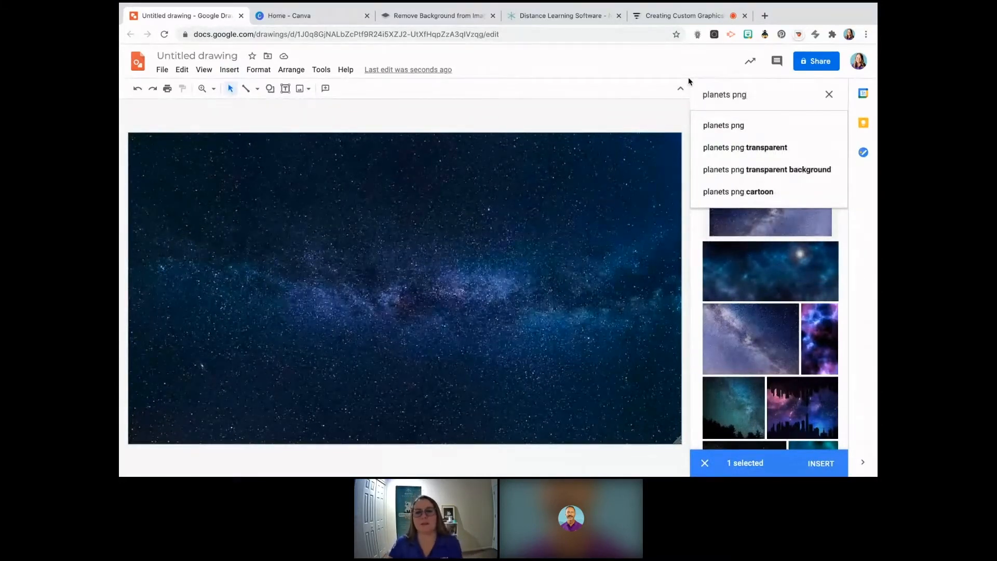
{"action": "left_click", "coordinate": [739, 127]}
Step: Look through the planet results, insert the image of the planets in a row onto the galaxy background, and close the image search
{"action": "scroll", "coordinate": [777, 294], "scroll_direction": "down", "scroll_amount": 3}
{"action": "scroll", "coordinate": [776, 295], "scroll_direction": "down", "scroll_amount": 2}
{"action": "scroll", "coordinate": [776, 290], "scroll_direction": "up", "scroll_amount": 5}
{"action": "left_click_drag", "start_coordinate": [811, 143], "coordinate": [319, 220]}
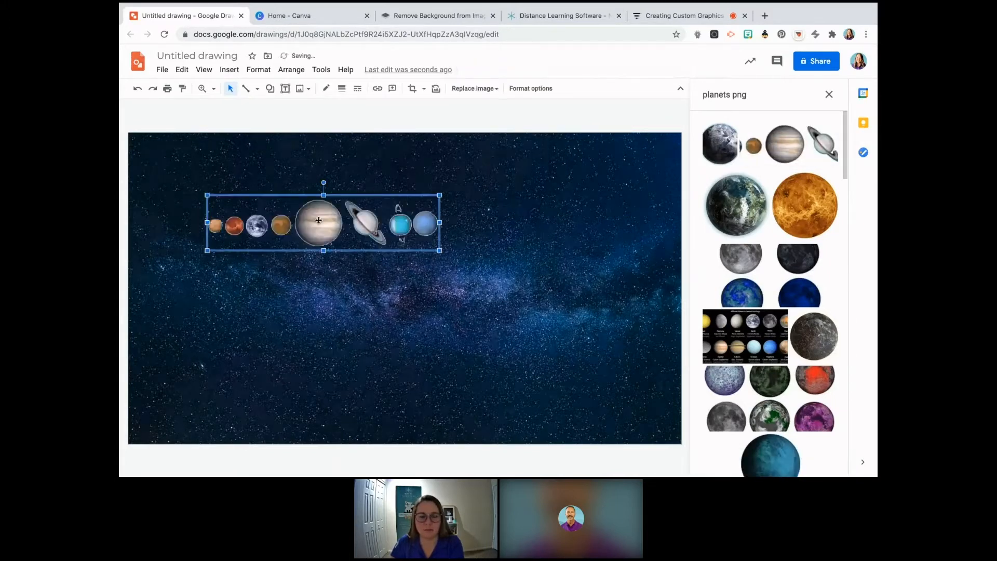
{"action": "left_click", "coordinate": [829, 95]}
Step: Reposition the row of planets and enlarge it to about three quarters of the canvas width in the upper half
{"action": "left_click_drag", "start_coordinate": [424, 220], "coordinate": [387, 223]}
{"action": "left_click_drag", "start_coordinate": [487, 248], "coordinate": [597, 298]}
{"action": "left_click", "coordinate": [819, 244]}
{"action": "left_click", "coordinate": [407, 256]}
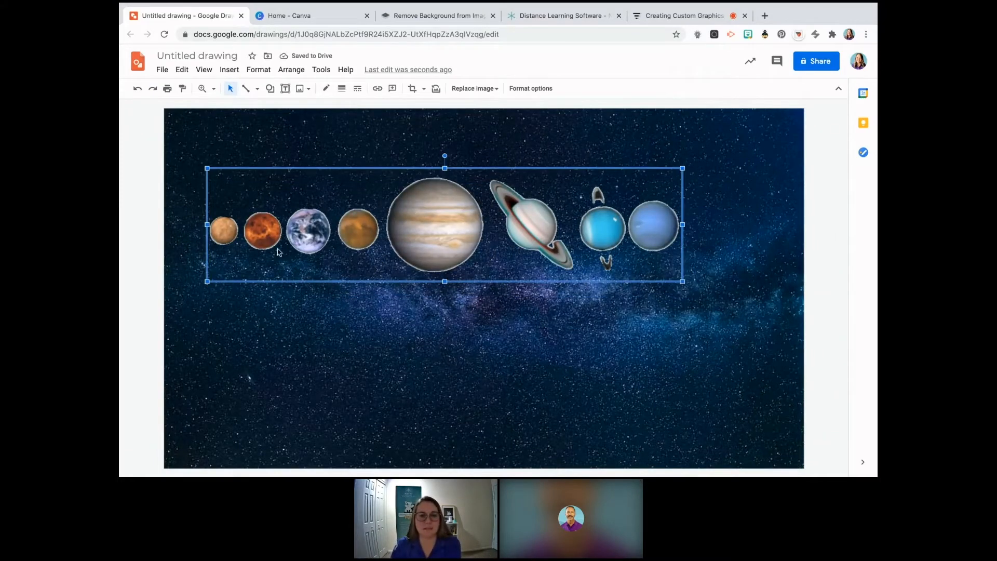
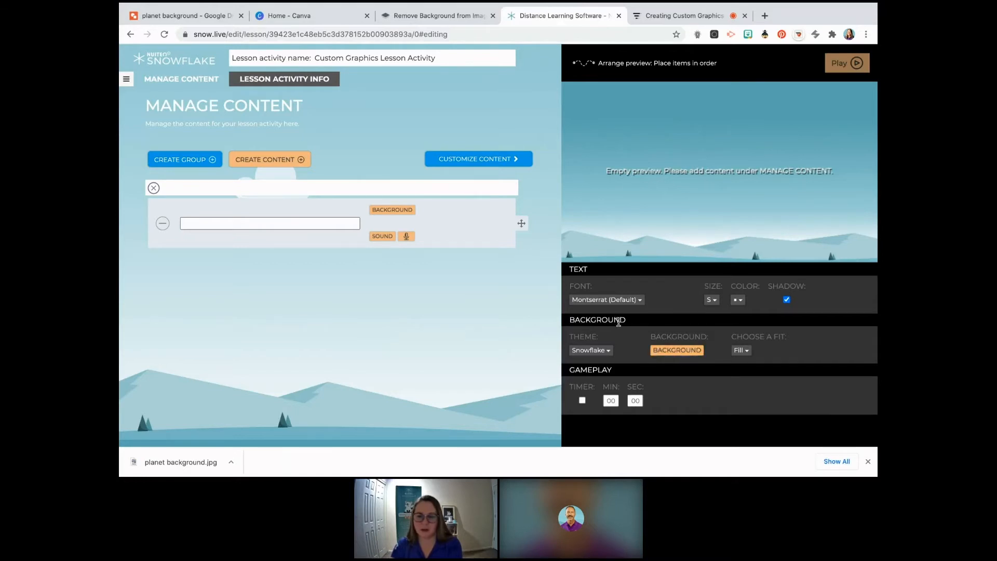
Step: In the Snowflake lesson editor, upload planet background.jpg from the computer as the activity's background
{"action": "left_click", "coordinate": [679, 354]}
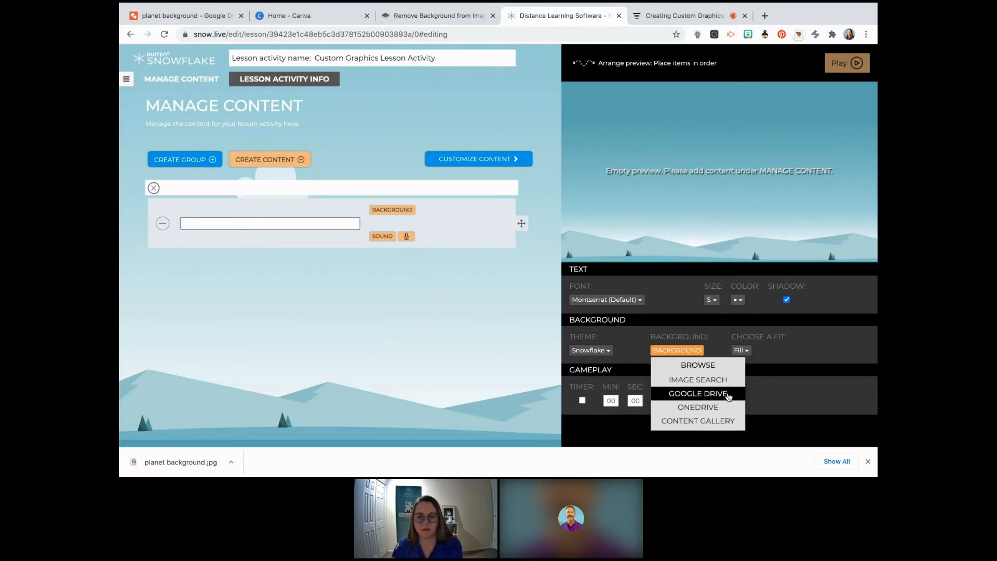
{"action": "left_click", "coordinate": [702, 365]}
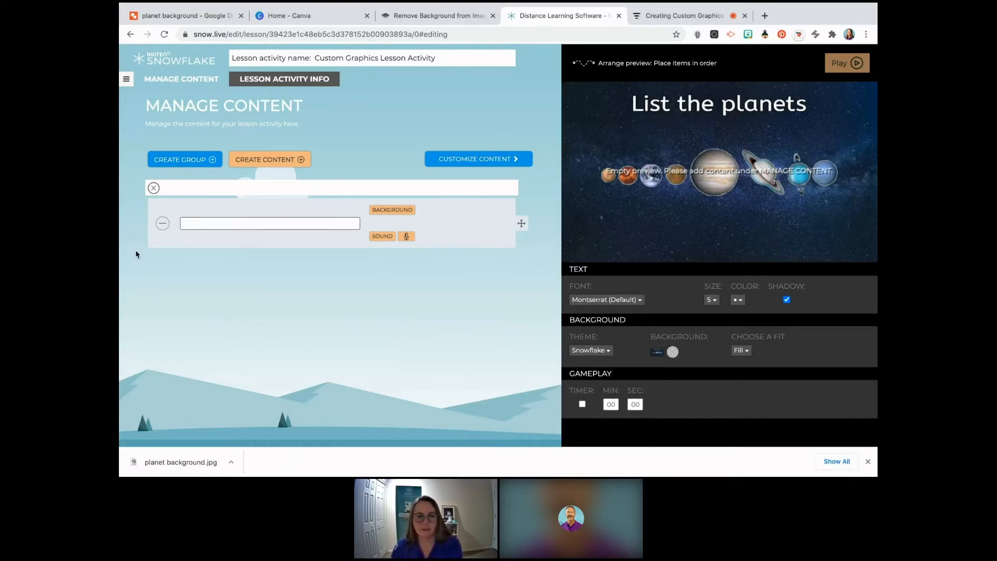
Step: Fill in the activity's content items in order as 1, 2, 3 and 4, and add a blank fifth item
{"action": "left_click", "coordinate": [235, 223]}
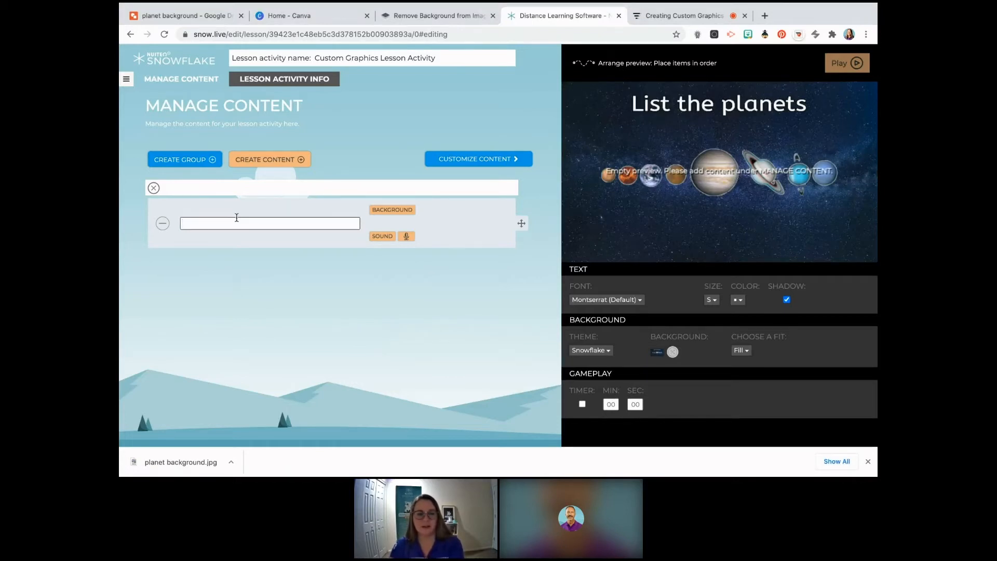
{"action": "type", "text": "1"}
{"action": "key", "text": "Return"}
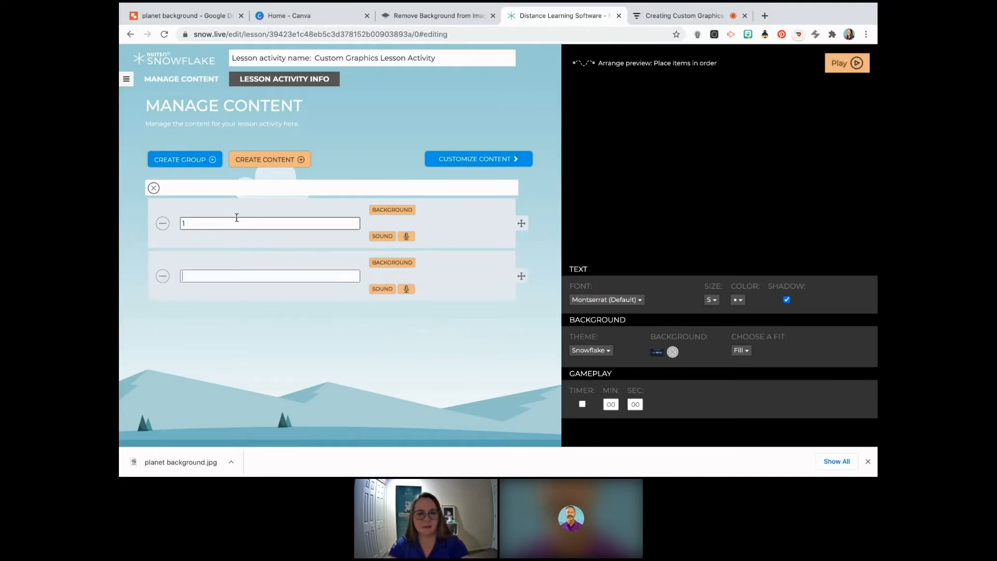
{"action": "type", "text": "2"}
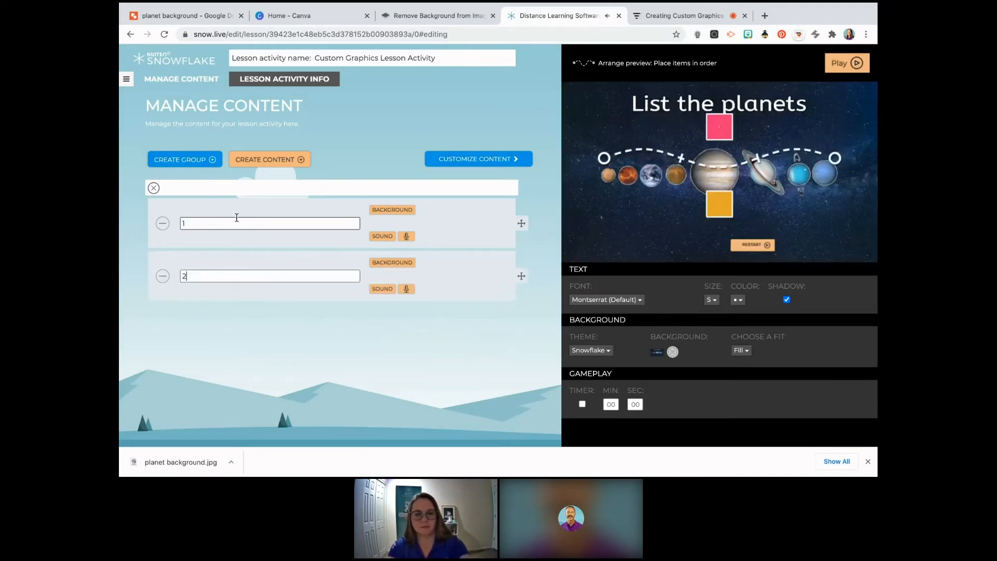
{"action": "key", "text": "Return"}
{"action": "type", "text": "3"}
{"action": "key", "text": "Return"}
{"action": "type", "text": "4"}
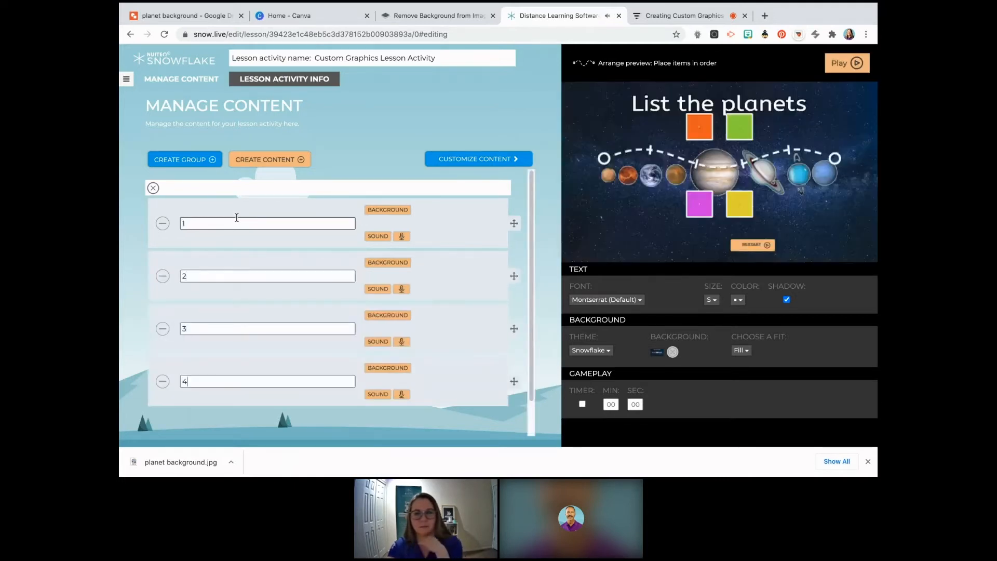
{"action": "key", "text": "Return"}
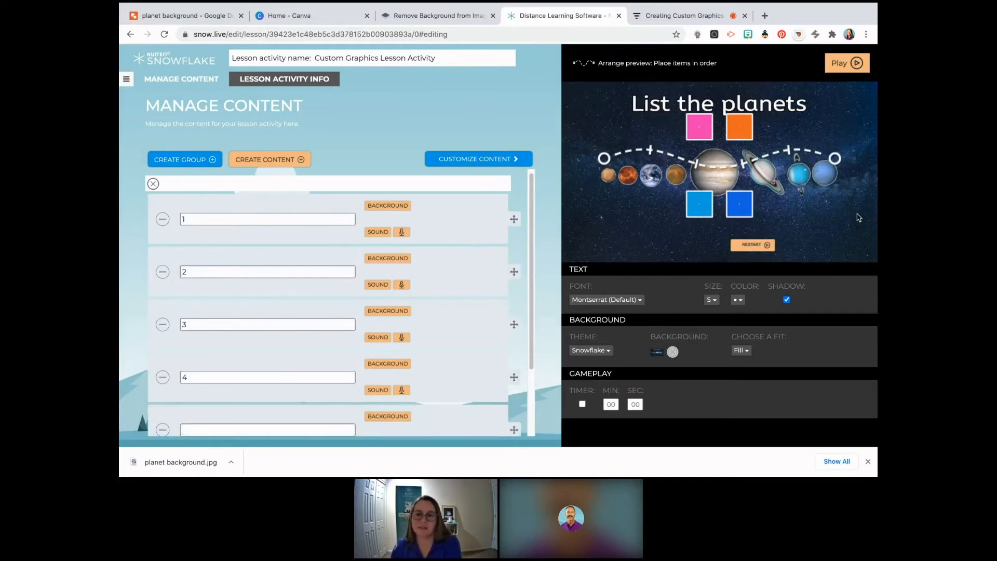
Step: Set the activity's text size to XXXL and try placing tiles, including tile 1, on the path in the preview
{"action": "left_click_drag", "start_coordinate": [691, 135], "coordinate": [699, 154]}
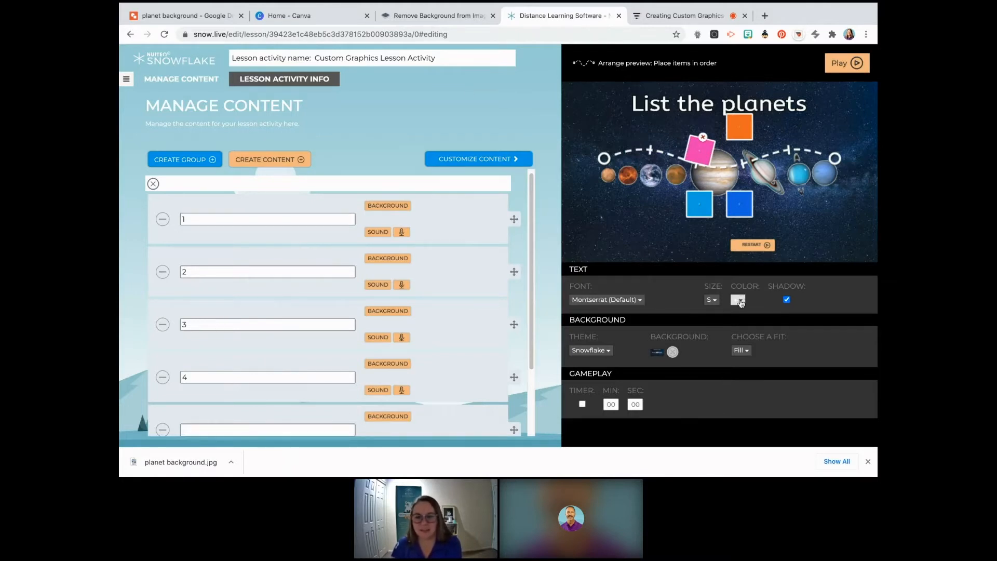
{"action": "left_click", "coordinate": [712, 299]}
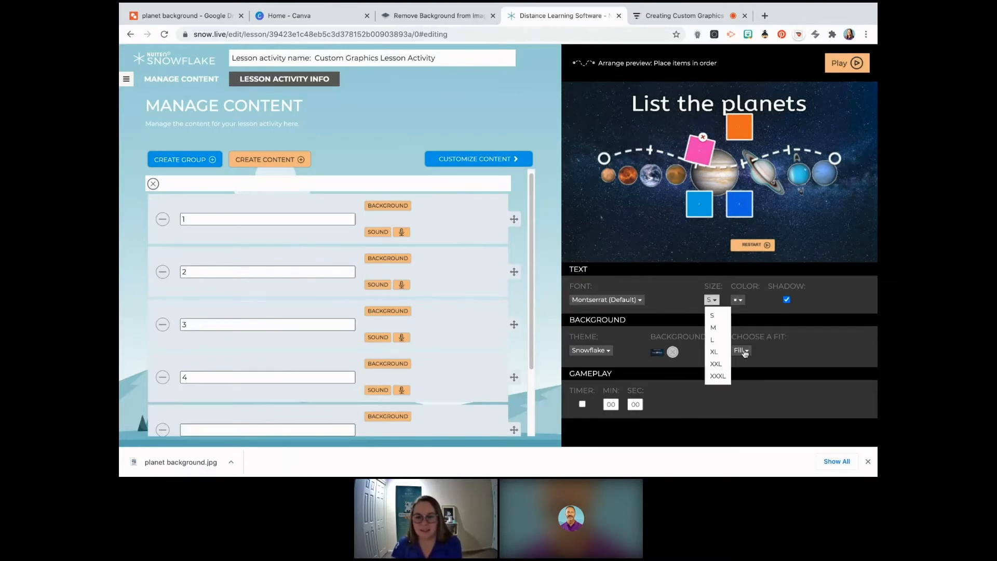
{"action": "left_click", "coordinate": [723, 376]}
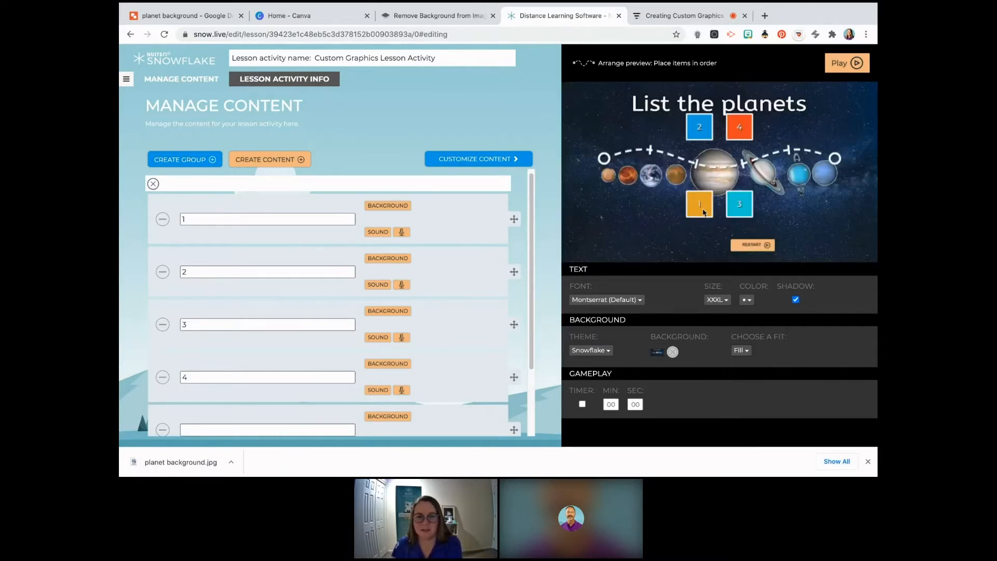
{"action": "left_click_drag", "start_coordinate": [699, 204], "coordinate": [655, 152]}
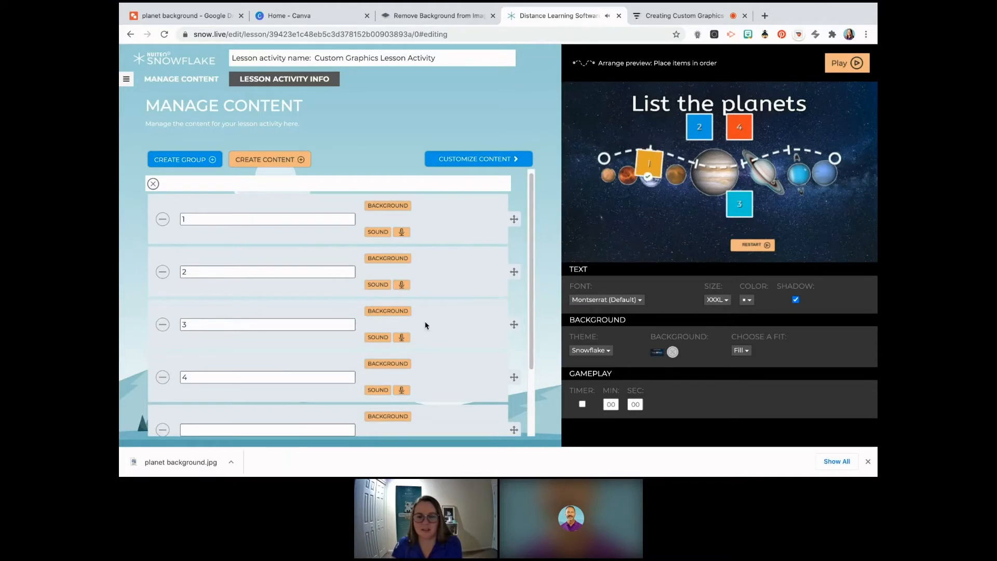
{"action": "scroll", "coordinate": [319, 267], "scroll_direction": "down", "scroll_amount": 1}
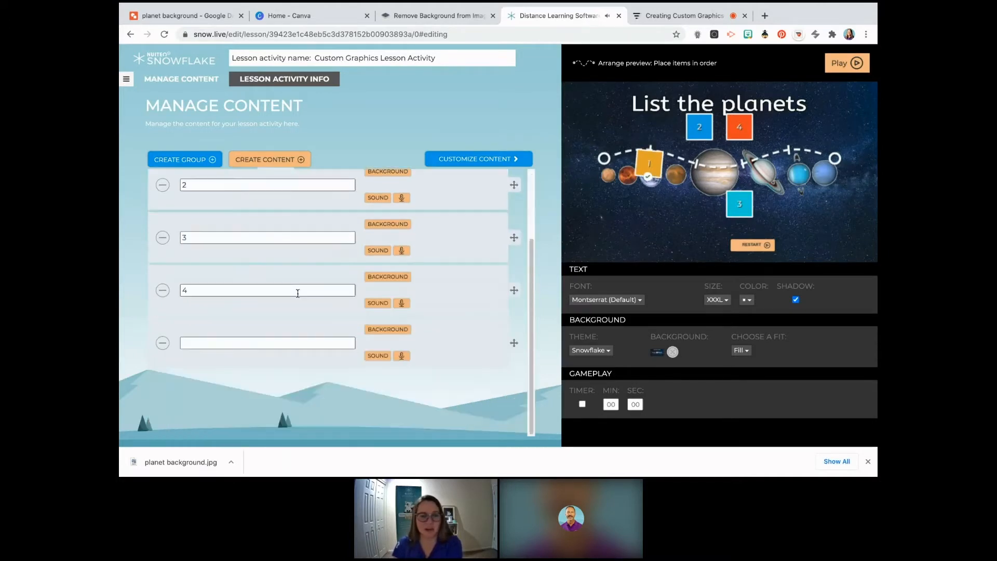
{"action": "scroll", "coordinate": [296, 291], "scroll_direction": "up", "scroll_amount": 1}
{"action": "scroll", "coordinate": [313, 360], "scroll_direction": "down", "scroll_amount": 1}
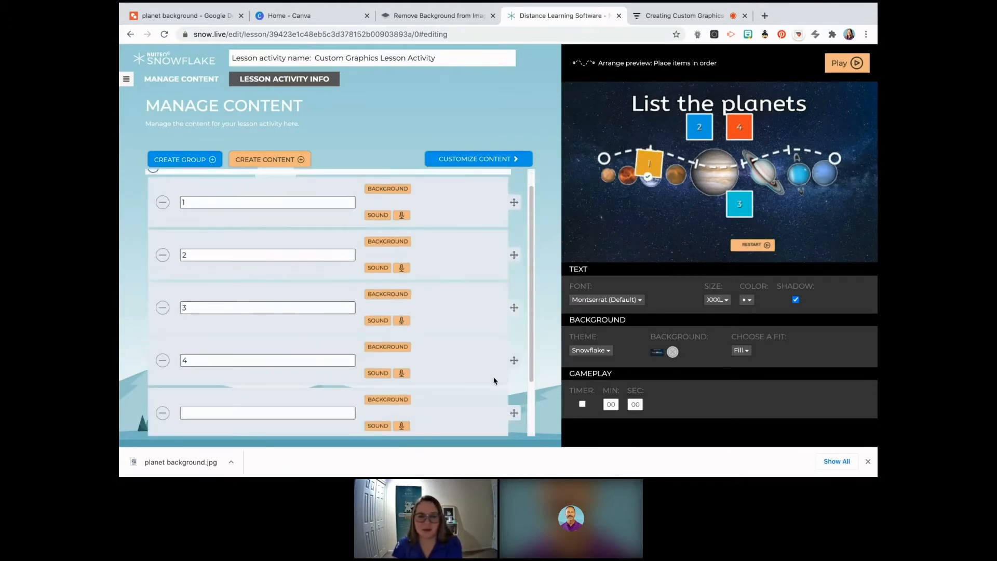
Step: In the content customization, move marker 1 to the line's start, marker 4 to its end, and space markers 2 and 3 evenly between
{"action": "scroll", "coordinate": [407, 344], "scroll_direction": "up", "scroll_amount": 1}
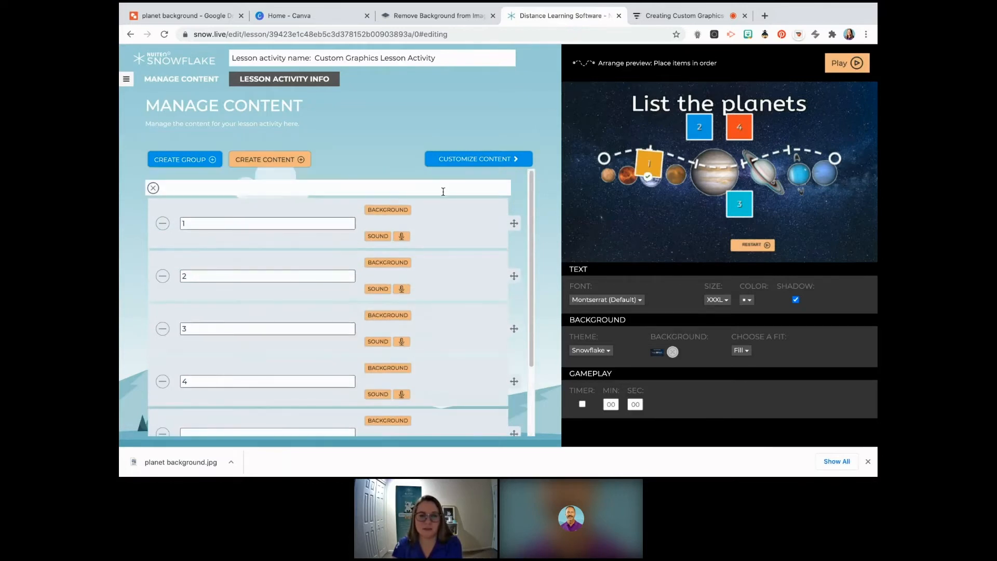
{"action": "left_click", "coordinate": [474, 158]}
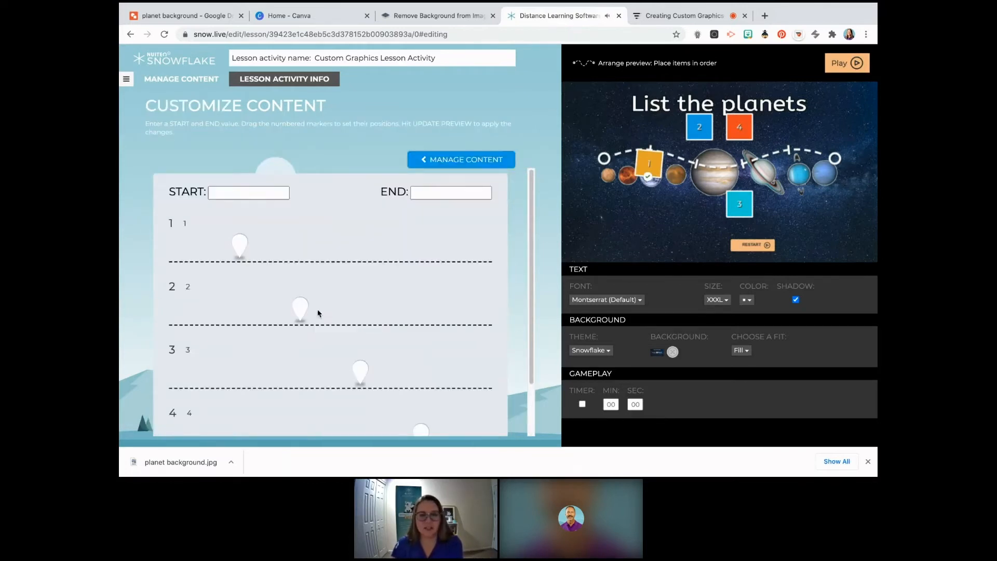
{"action": "scroll", "coordinate": [320, 304], "scroll_direction": "down", "scroll_amount": 1}
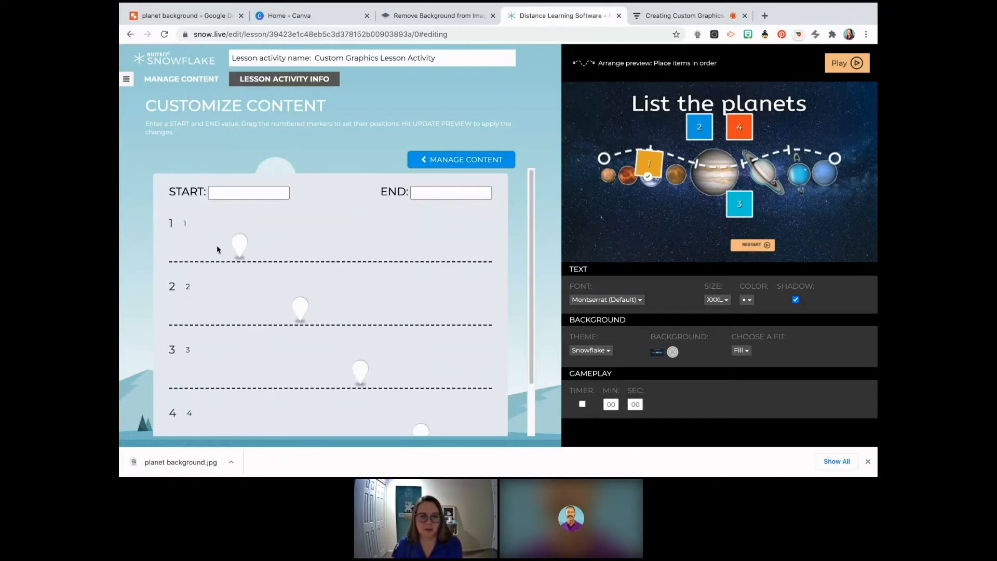
{"action": "left_click_drag", "start_coordinate": [238, 244], "coordinate": [159, 249]}
{"action": "scroll", "coordinate": [422, 409], "scroll_direction": "down", "scroll_amount": 3}
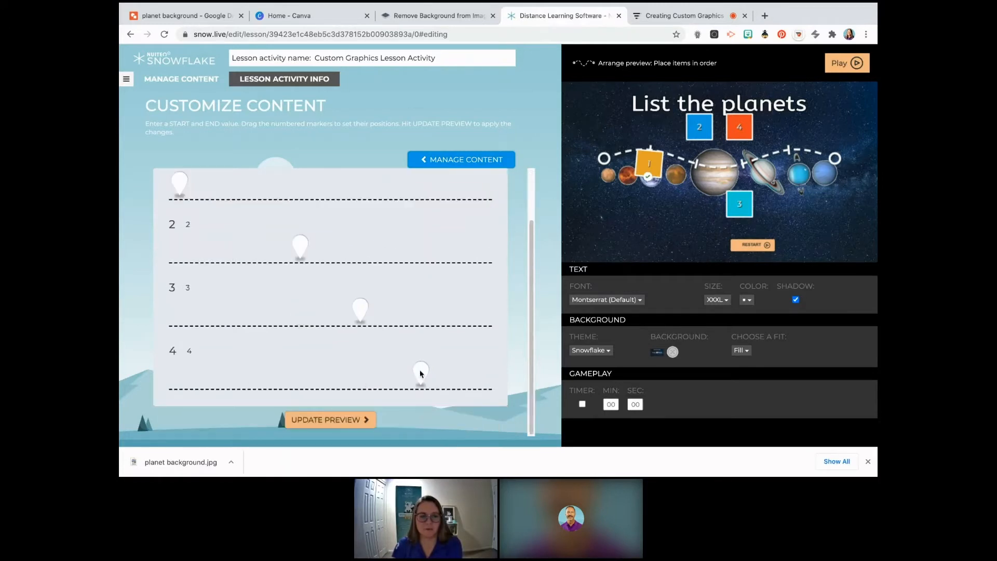
{"action": "left_click_drag", "start_coordinate": [421, 374], "coordinate": [481, 372]}
{"action": "left_click_drag", "start_coordinate": [303, 247], "coordinate": [266, 244]}
{"action": "mouse_move", "coordinate": [353, 321]}
{"action": "left_mouse_down"}
{"action": "mouse_move", "coordinate": [420, 317]}
{"action": "mouse_move", "coordinate": [320, 312]}
{"action": "mouse_move", "coordinate": [381, 316]}
{"action": "left_mouse_up"}
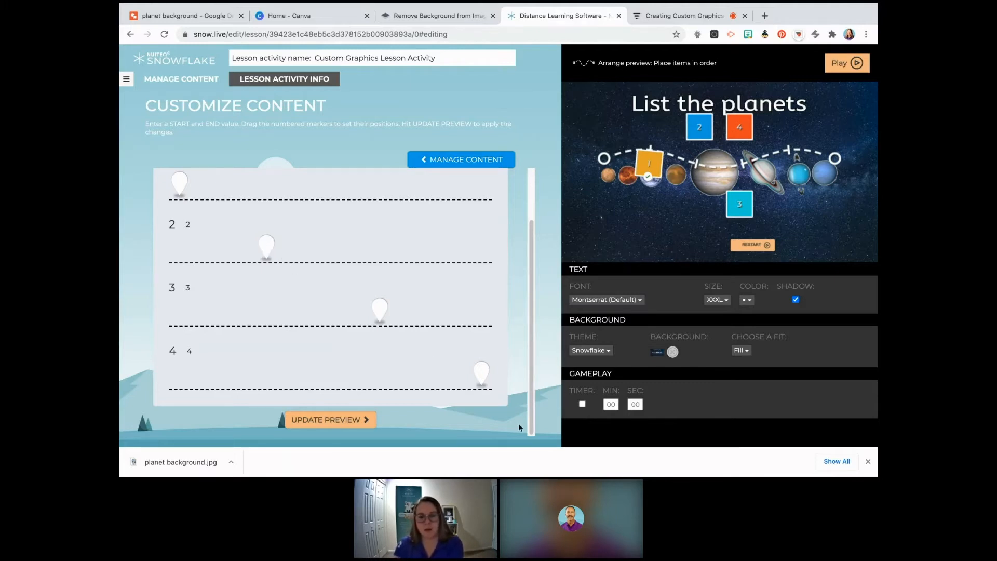
Step: Try marker 4 closer to marker 3, return it to the line's far end, and update the preview with the marker positions
{"action": "mouse_move", "coordinate": [481, 382]}
{"action": "left_mouse_down"}
{"action": "mouse_move", "coordinate": [385, 383]}
{"action": "mouse_move", "coordinate": [397, 384]}
{"action": "left_mouse_up"}
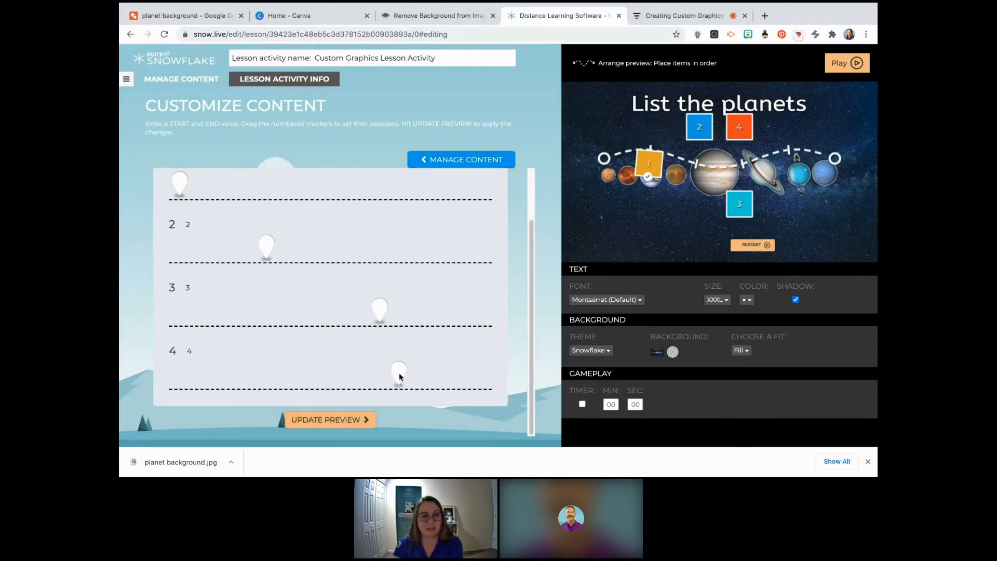
{"action": "left_click_drag", "start_coordinate": [397, 383], "coordinate": [481, 383]}
{"action": "left_click", "coordinate": [352, 421]}
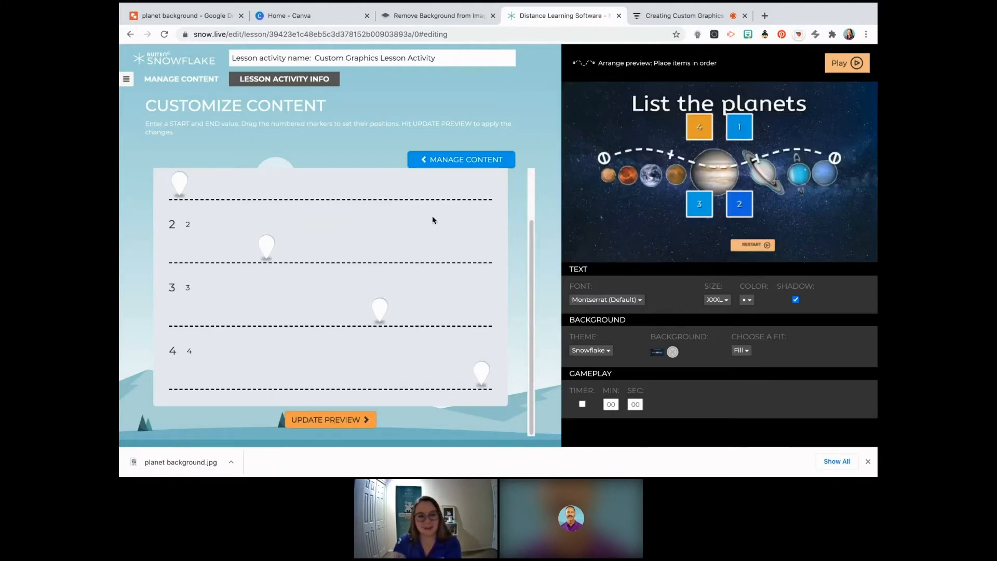
{"action": "left_click", "coordinate": [462, 160]}
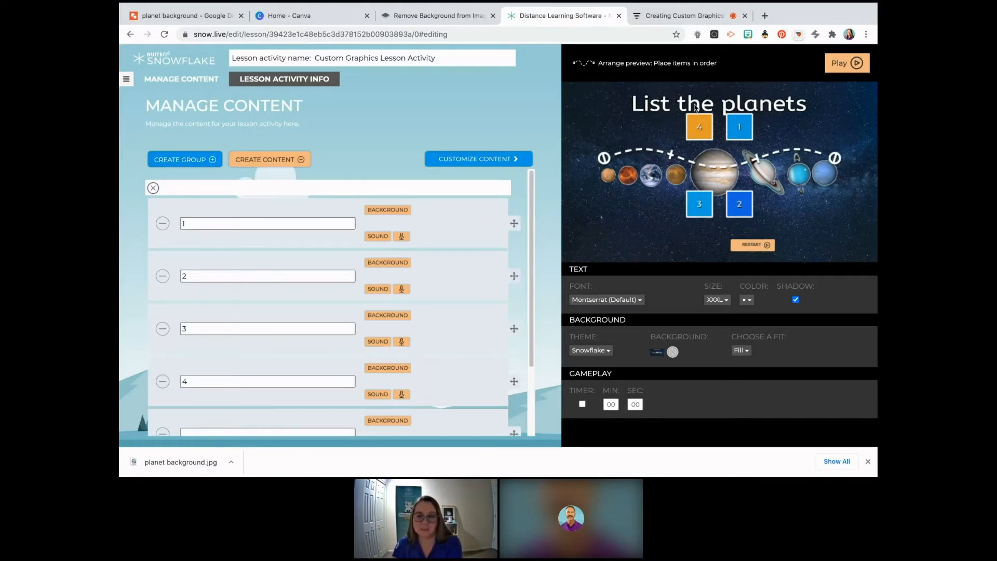
{"action": "left_click", "coordinate": [868, 461]}
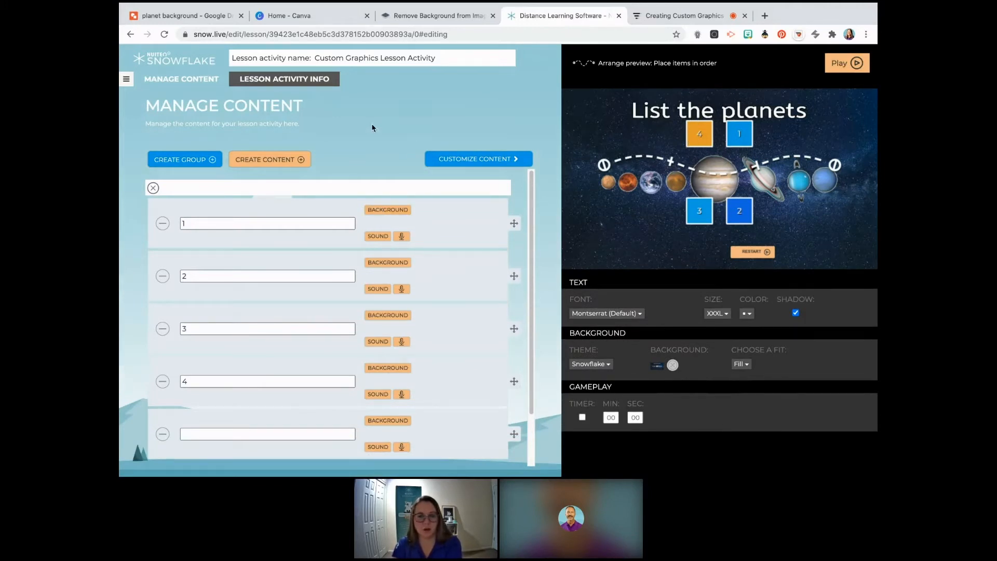
Step: Switch to the planet background drawing in Google Drawings and create a new blank drawing from it
{"action": "left_click", "coordinate": [179, 17]}
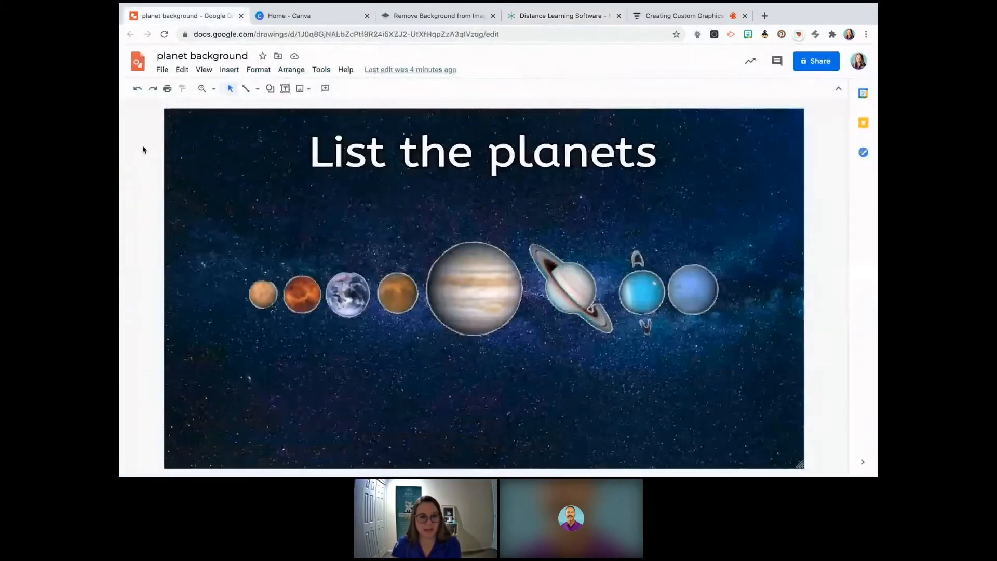
{"action": "left_click", "coordinate": [162, 71]}
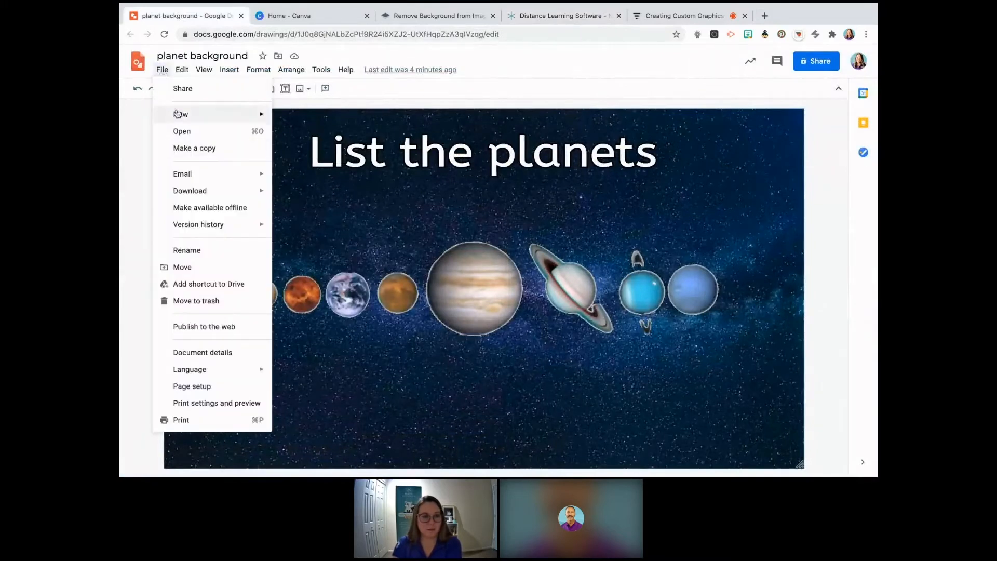
{"action": "mouse_move", "coordinate": [178, 114]}
{"action": "left_click", "coordinate": [312, 119]}
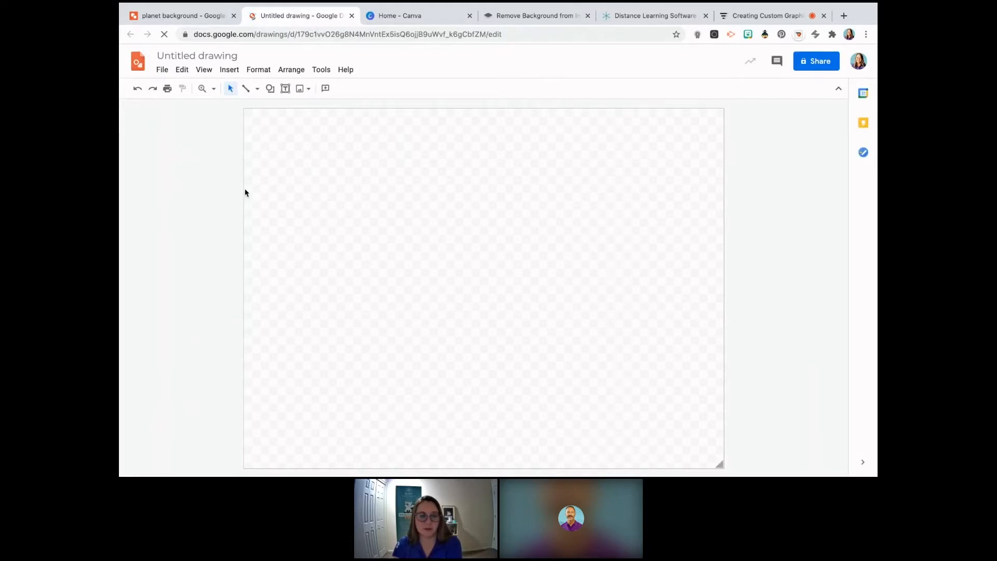
Step: Set the new drawing's page size to a custom 10 × 10 inches
{"action": "left_click", "coordinate": [163, 71]}
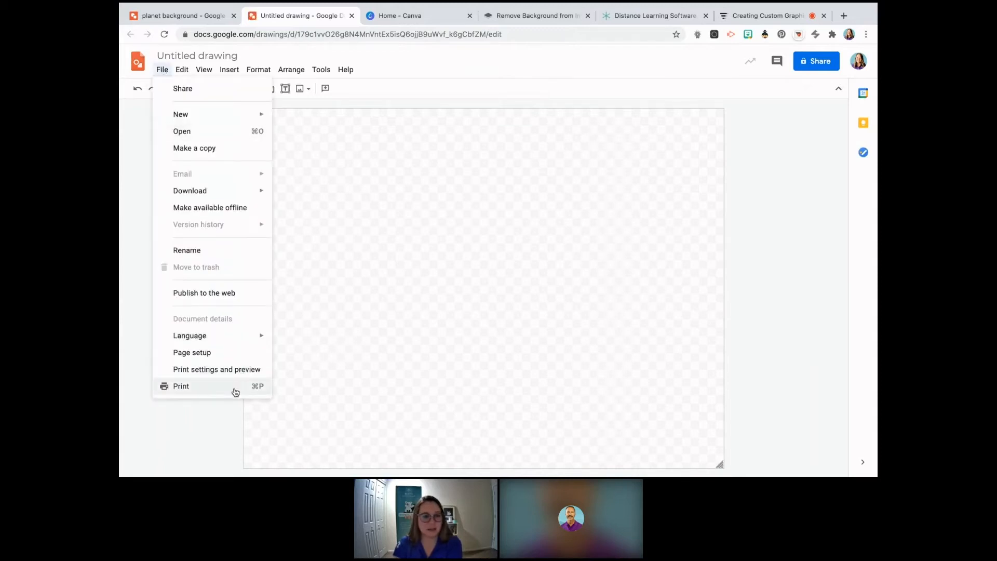
{"action": "left_click", "coordinate": [221, 353]}
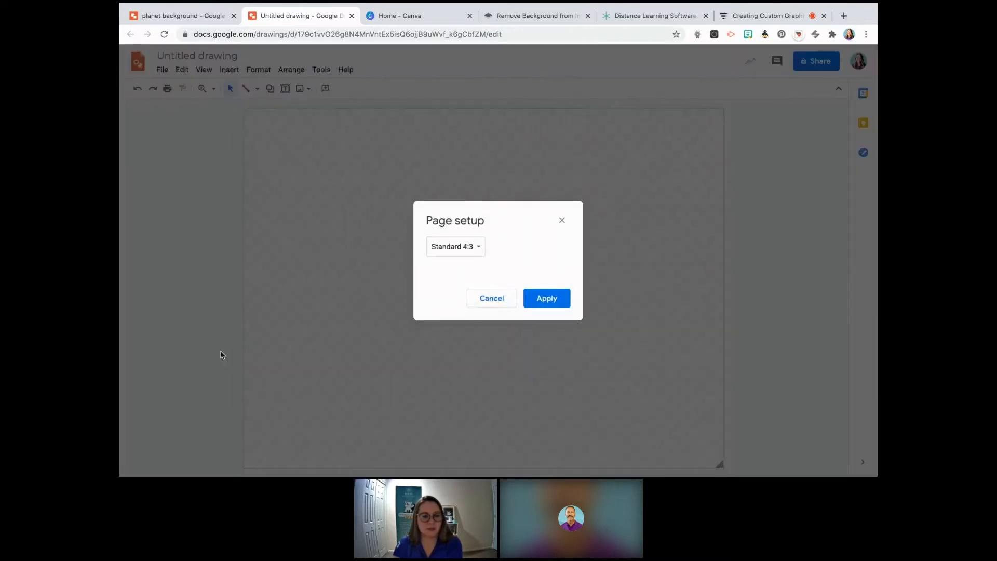
{"action": "left_click", "coordinate": [455, 247]}
{"action": "left_click", "coordinate": [508, 298]}
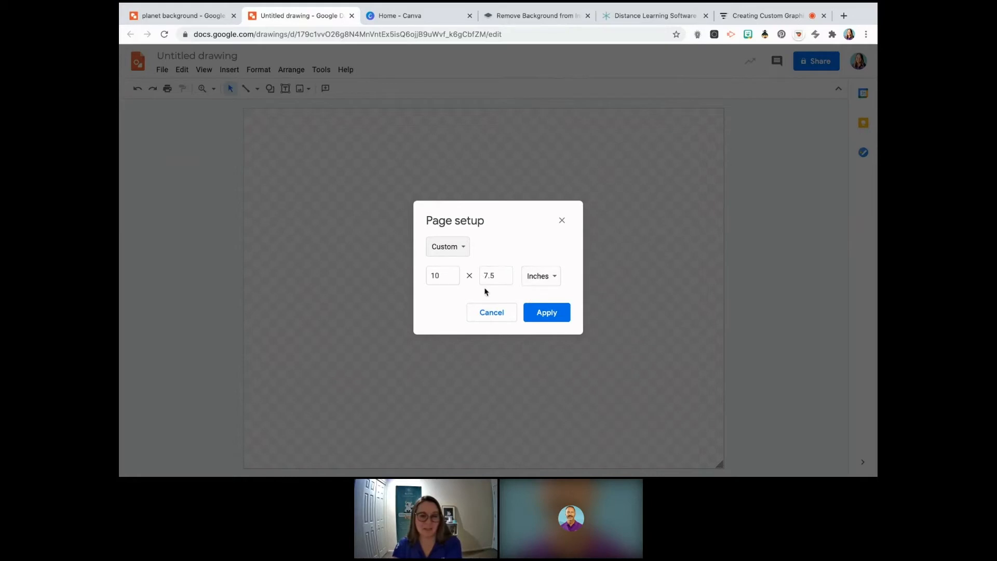
{"action": "left_click", "coordinate": [507, 274]}
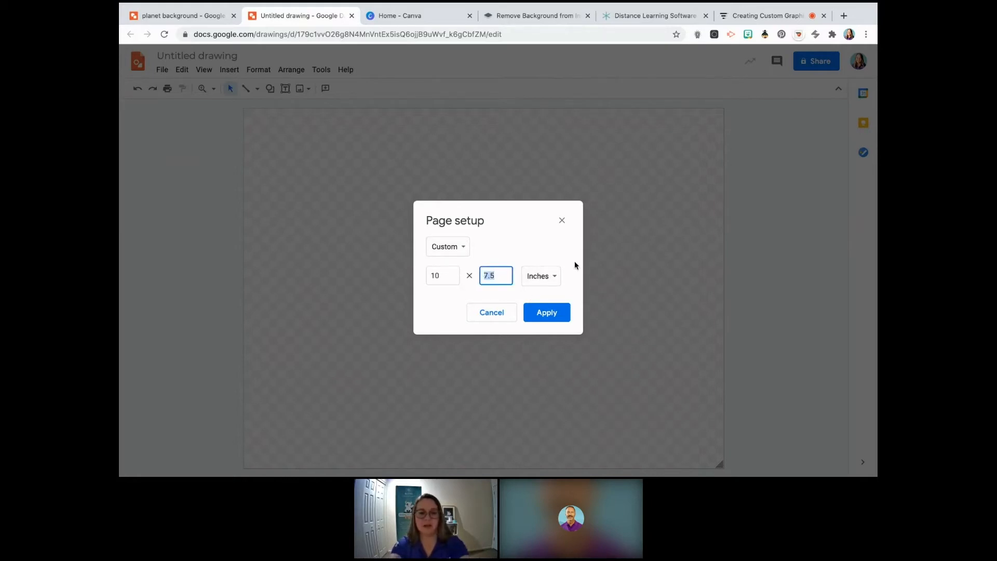
{"action": "type", "text": "10"}
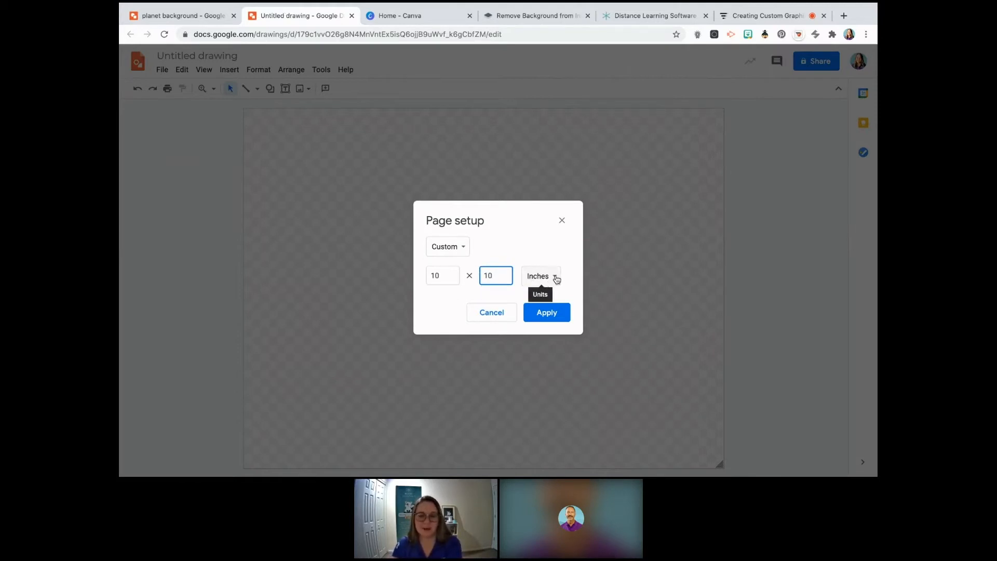
{"action": "left_click", "coordinate": [551, 316]}
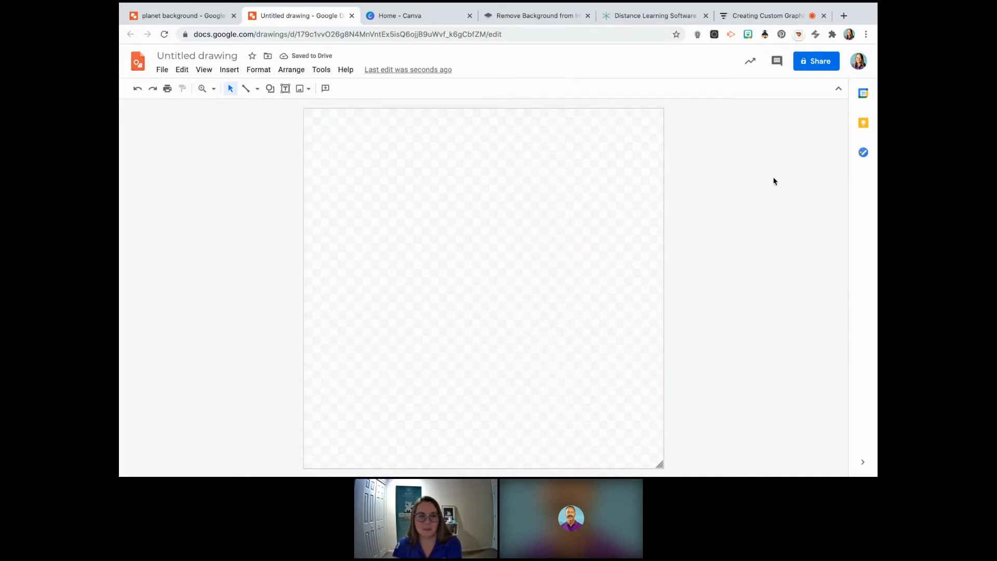
{"action": "right_click", "coordinate": [372, 145]}
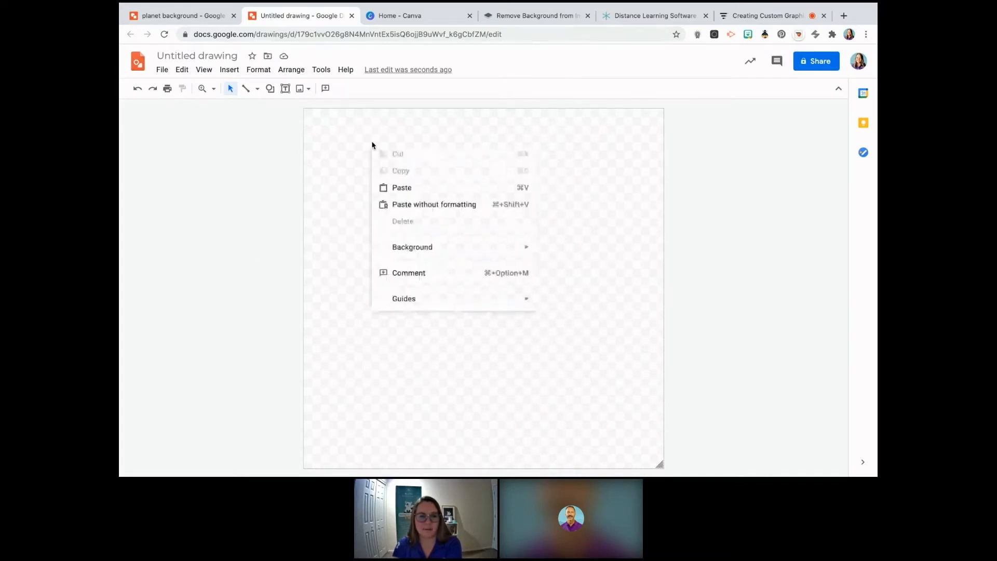
{"action": "mouse_move", "coordinate": [441, 252]}
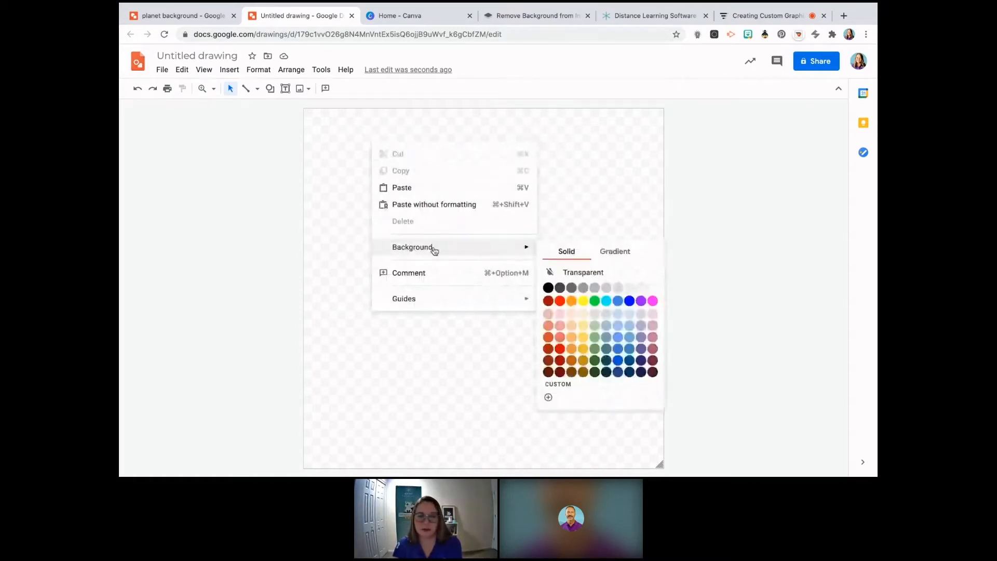
{"action": "left_click", "coordinate": [509, 192]}
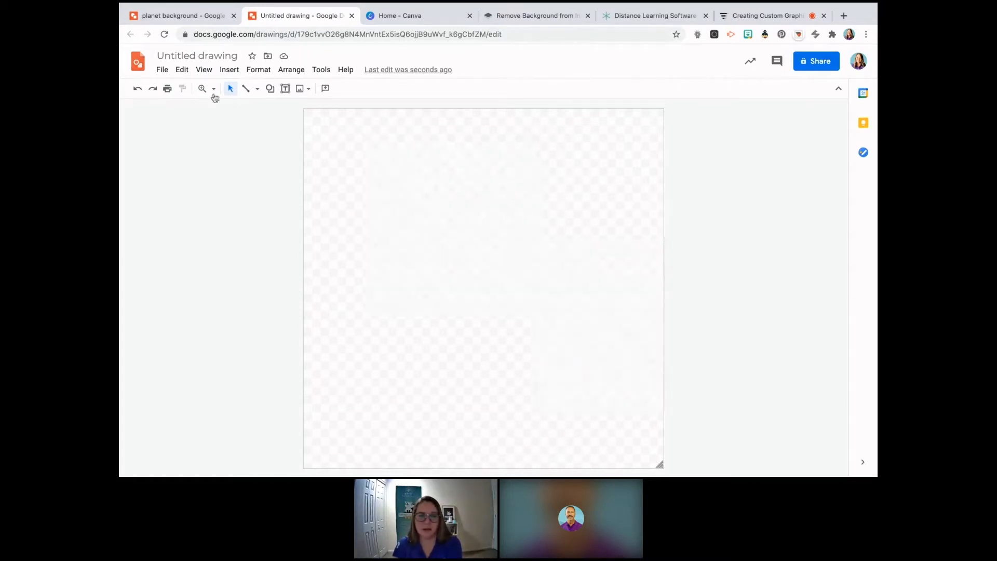
Step: Search the web for "earth png" images and insert the first photographic Earth globe so that it fills most of the canvas
{"action": "left_click", "coordinate": [229, 70]}
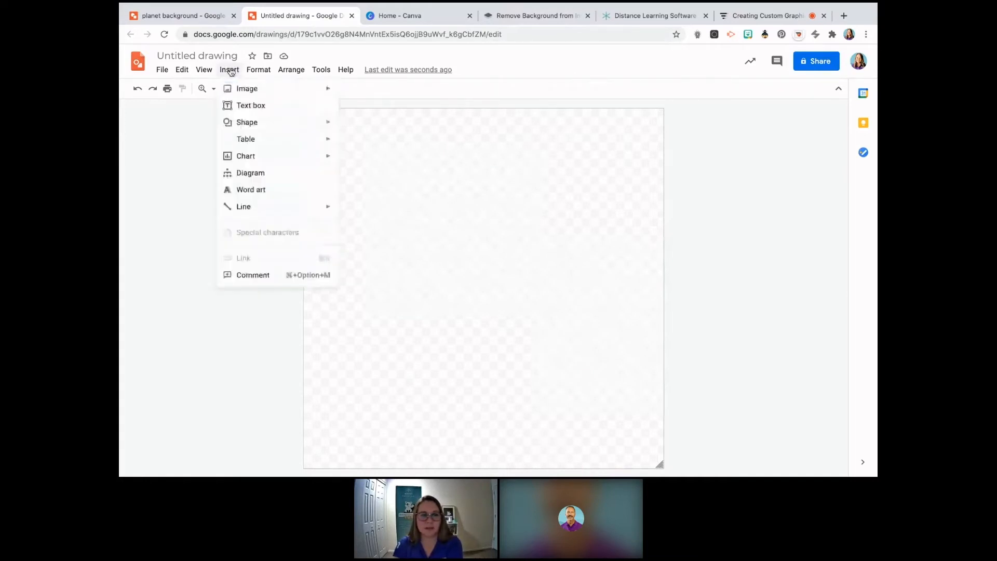
{"action": "mouse_move", "coordinate": [291, 89]}
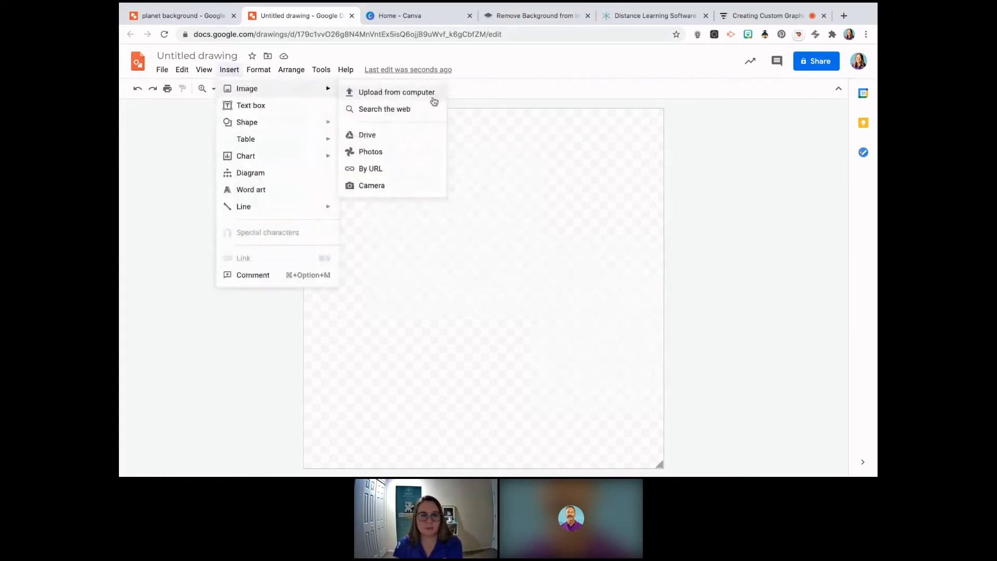
{"action": "left_click", "coordinate": [409, 109]}
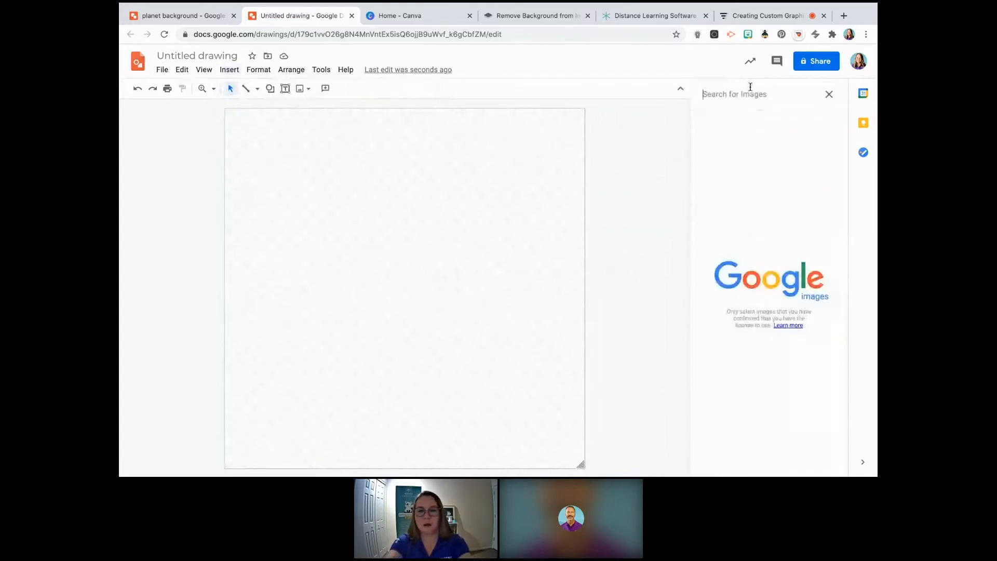
{"action": "type", "text": "e"}
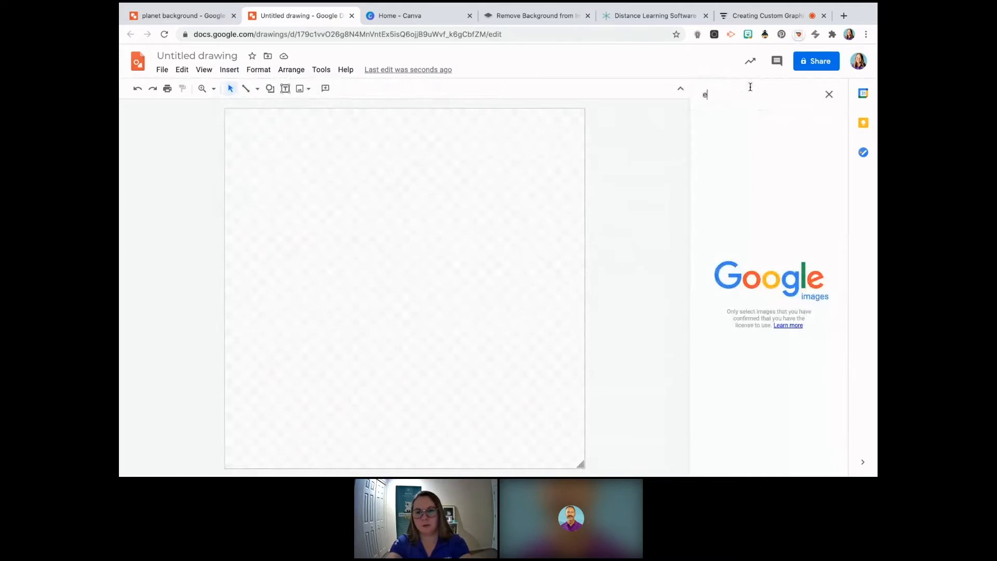
{"action": "type", "text": "arth "}
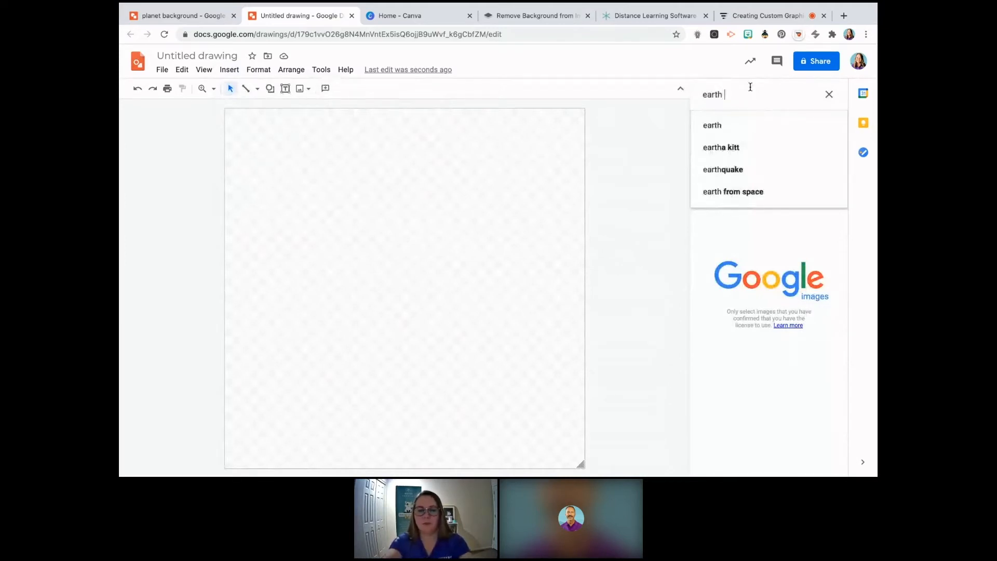
{"action": "type", "text": "png"}
{"action": "key", "text": "Return"}
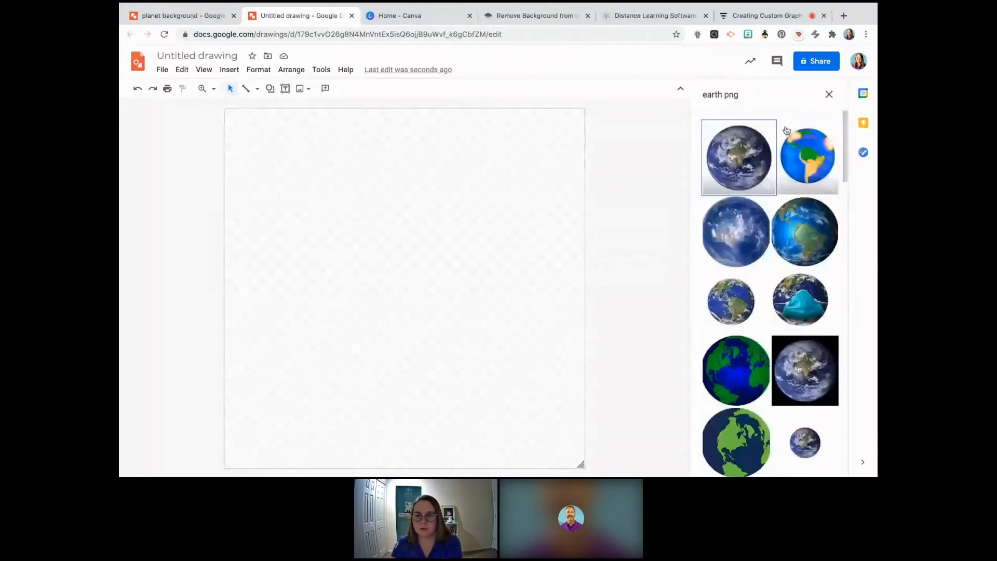
{"action": "left_click_drag", "start_coordinate": [743, 155], "coordinate": [345, 185]}
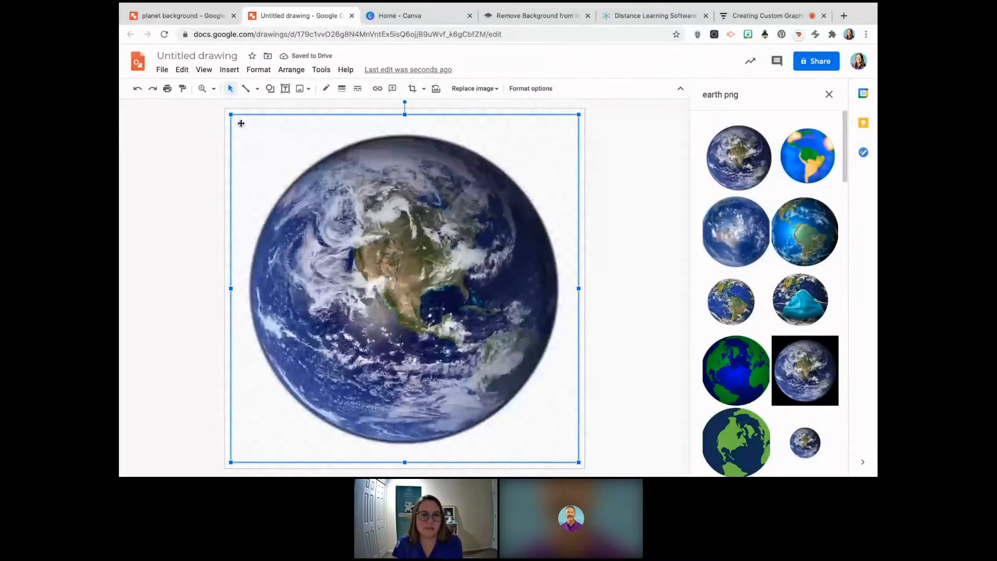
{"action": "left_click", "coordinate": [621, 182]}
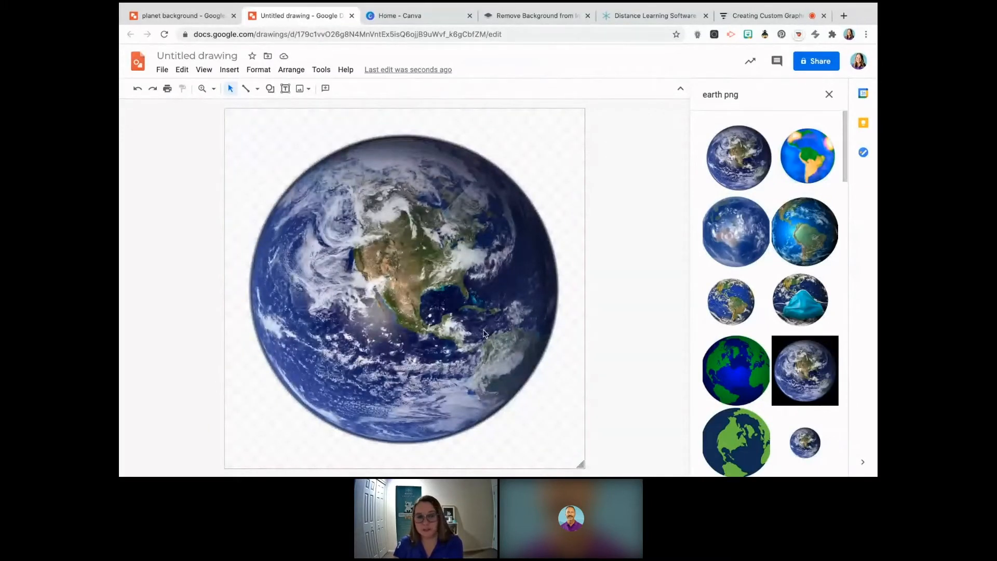
Step: Rename the untitled drawing as earth
{"action": "left_click", "coordinate": [185, 57]}
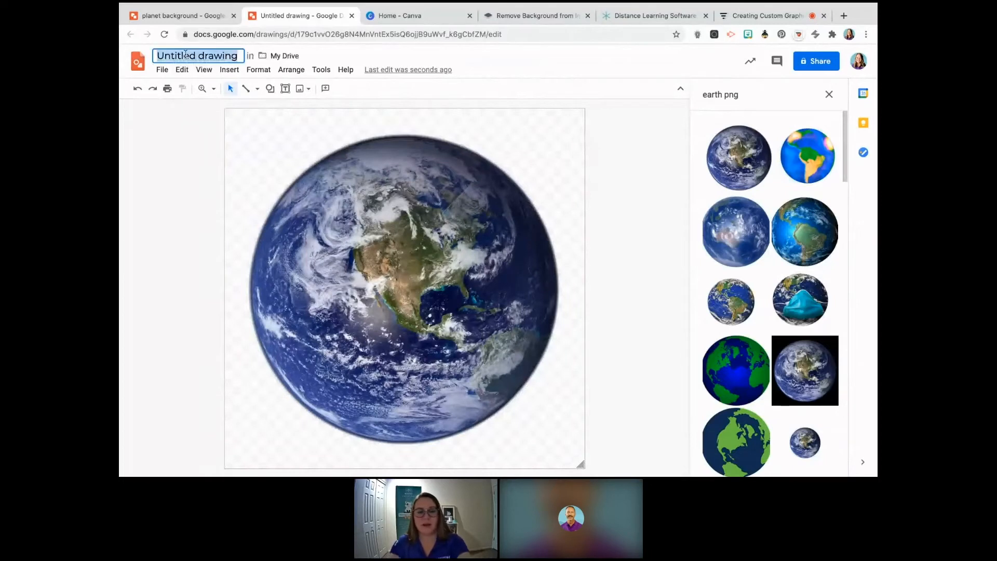
{"action": "type", "text": "earth"}
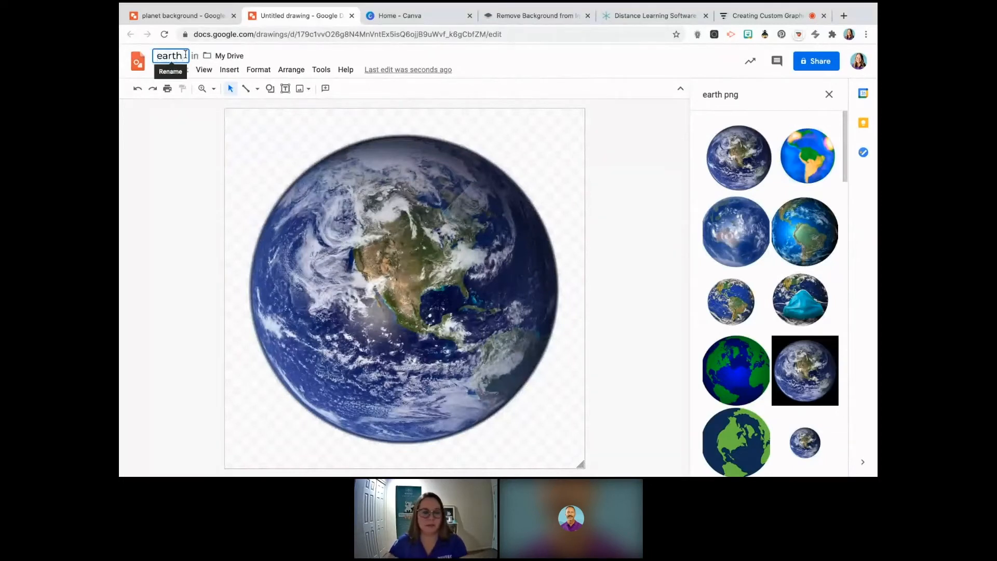
{"action": "left_click", "coordinate": [159, 102]}
Step: Download the earth drawing as a PNG image and switch back to the Snowflake lesson editor
{"action": "left_click", "coordinate": [162, 69]}
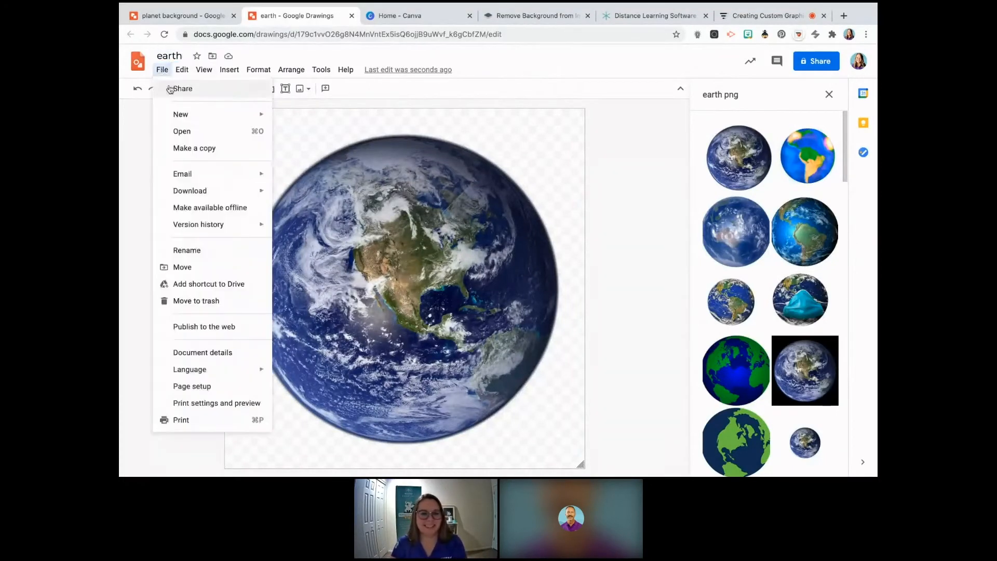
{"action": "mouse_move", "coordinate": [193, 191]}
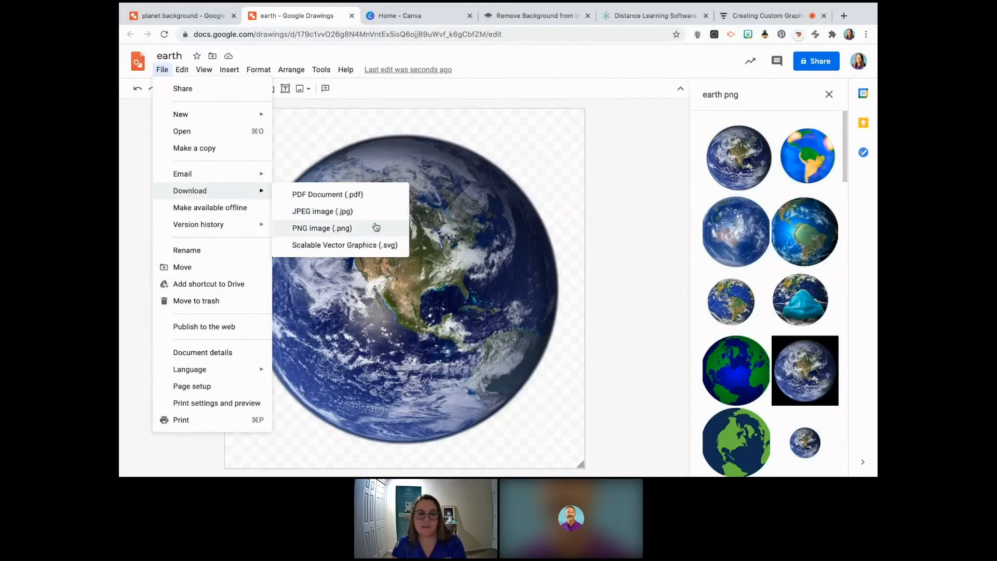
{"action": "left_click", "coordinate": [329, 230]}
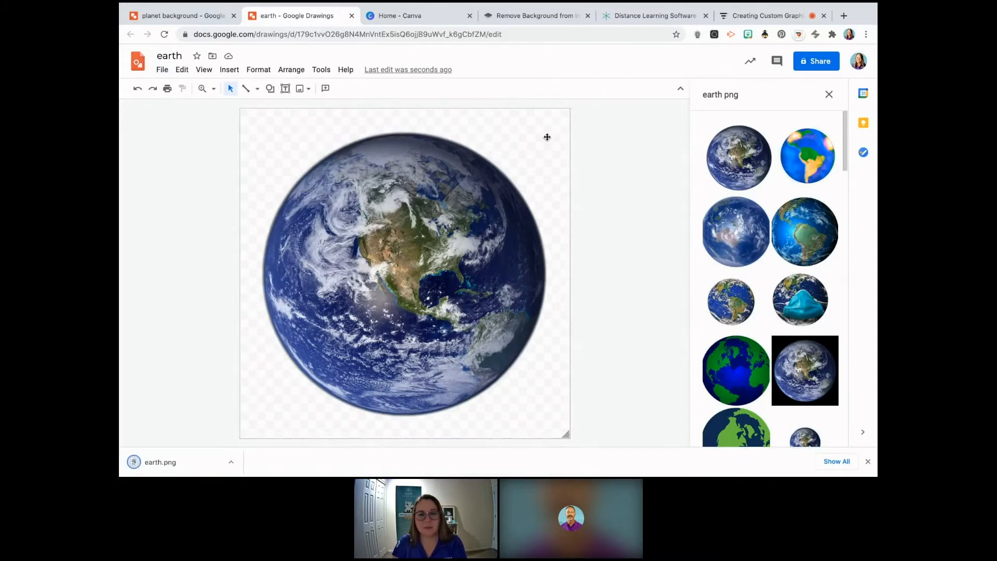
{"action": "left_click", "coordinate": [634, 17]}
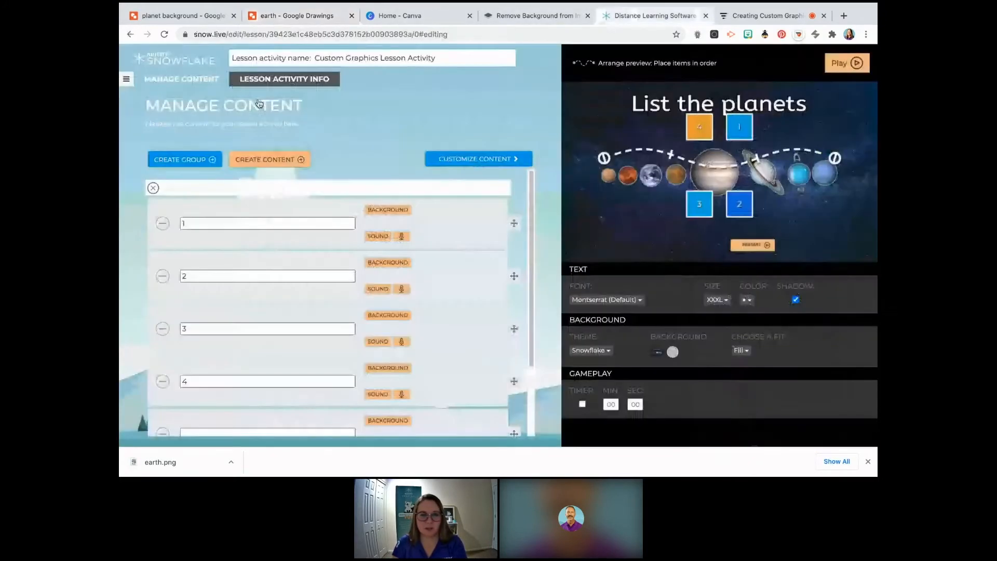
Step: Set the downloaded earth.png as the background image of content item 1
{"action": "left_click", "coordinate": [391, 213]}
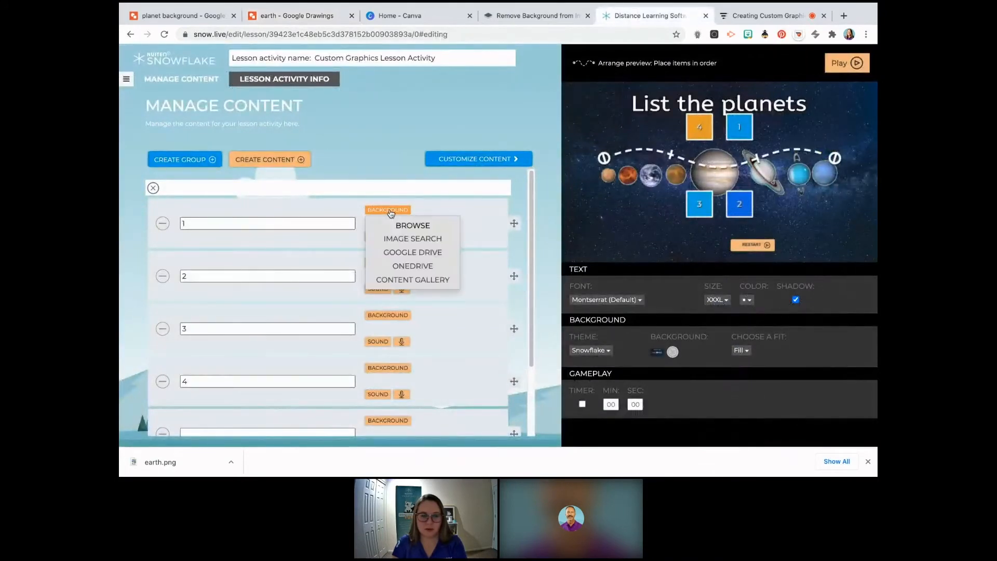
{"action": "left_click", "coordinate": [440, 227]}
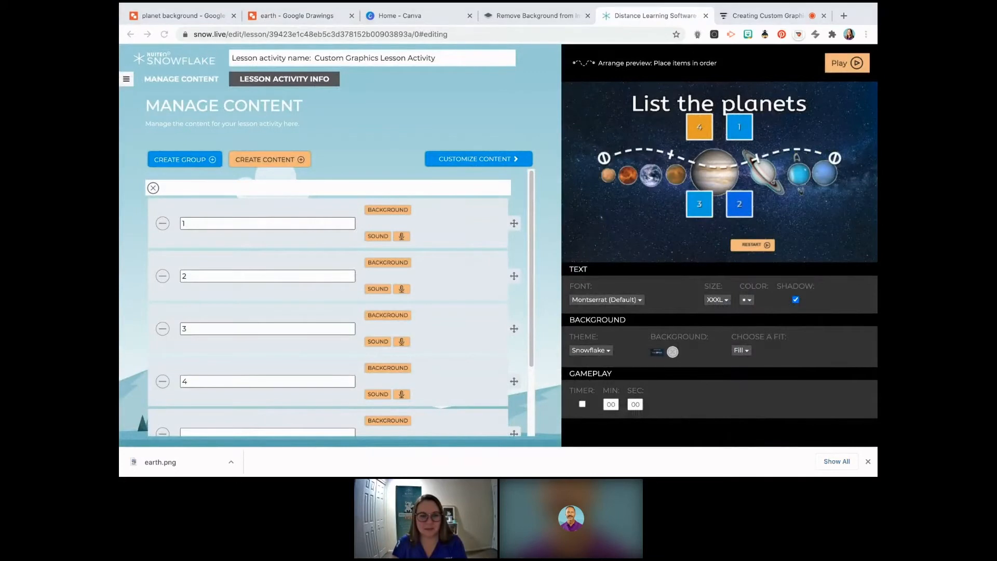
{"action": "double_click", "coordinate": [264, 306]}
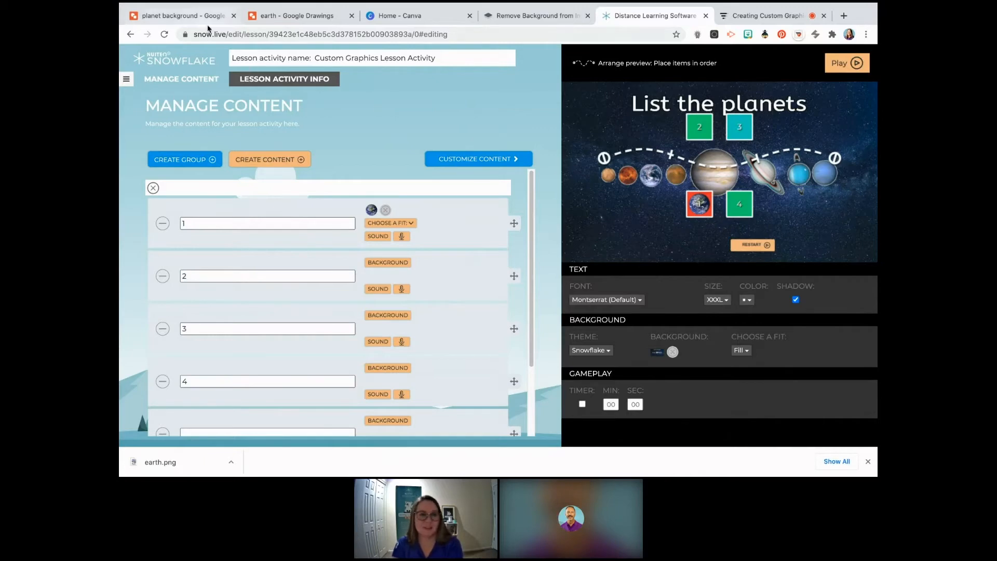
Step: Switch to the earth drawing and mark the black-background Earth globe among the image search results
{"action": "left_click", "coordinate": [290, 18]}
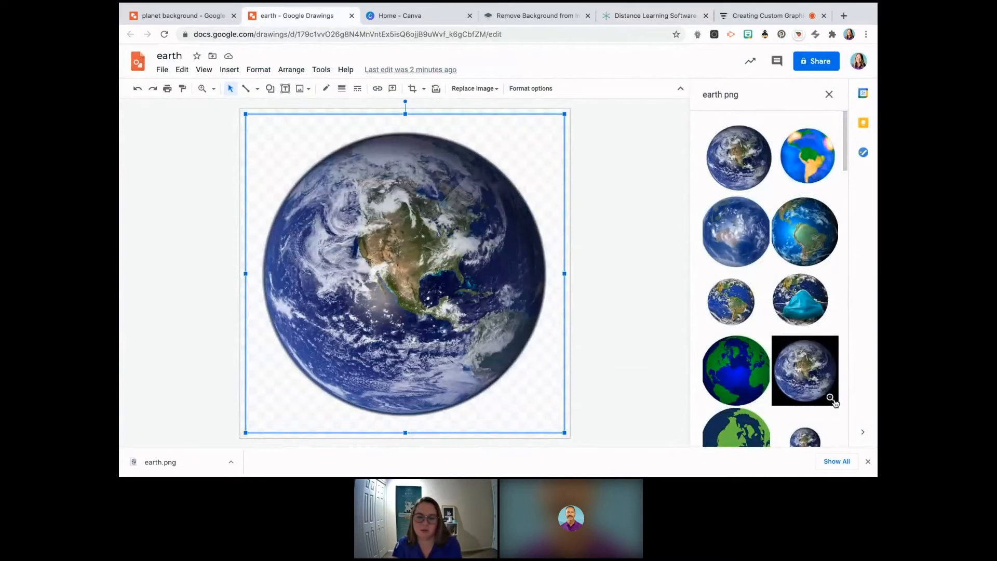
{"action": "left_click", "coordinate": [776, 372]}
{"action": "left_click", "coordinate": [621, 316]}
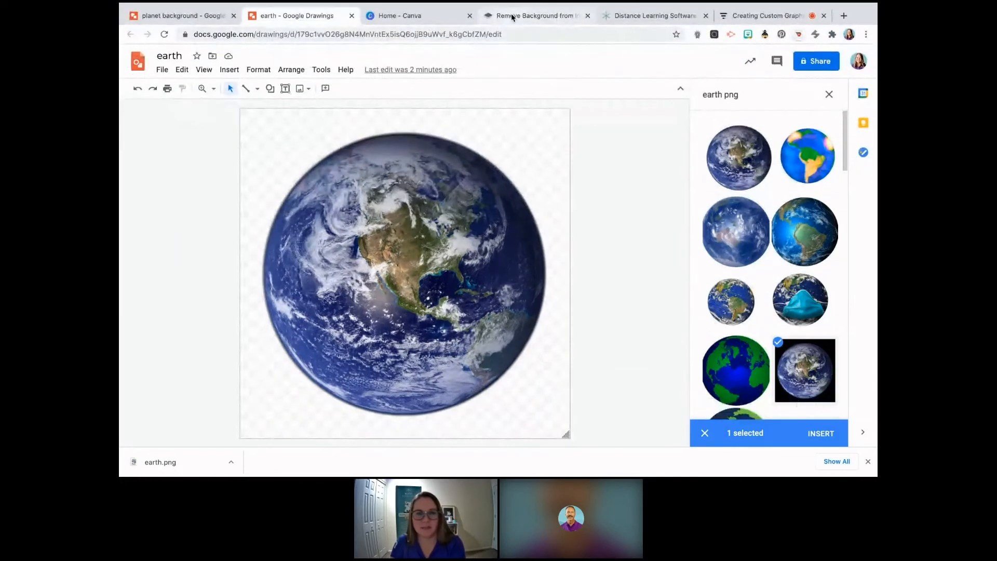
Step: Switch to the remove.bg site and upload the photo of a person in a blue winter jacket for background removal
{"action": "left_click", "coordinate": [512, 17]}
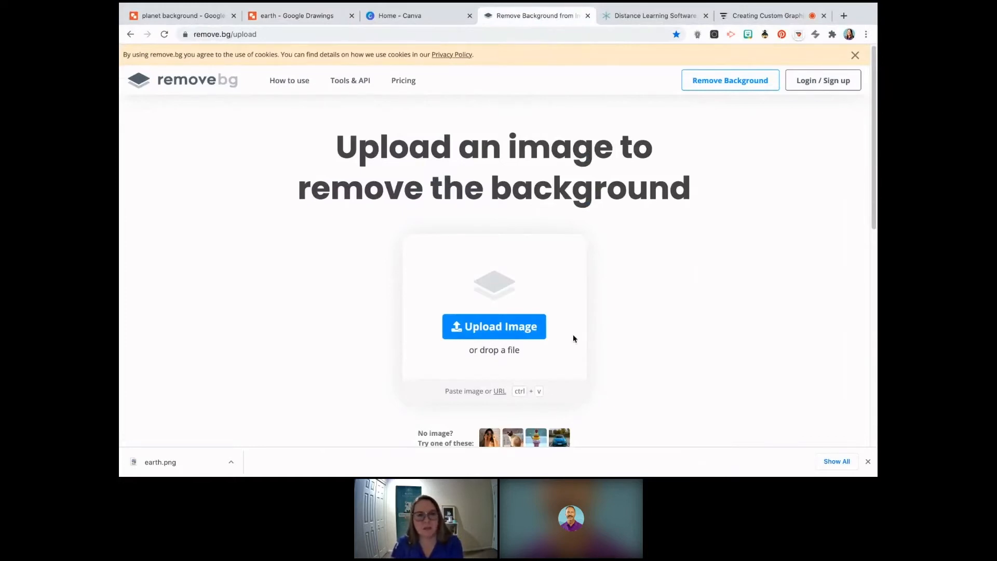
{"action": "left_click", "coordinate": [171, 82]}
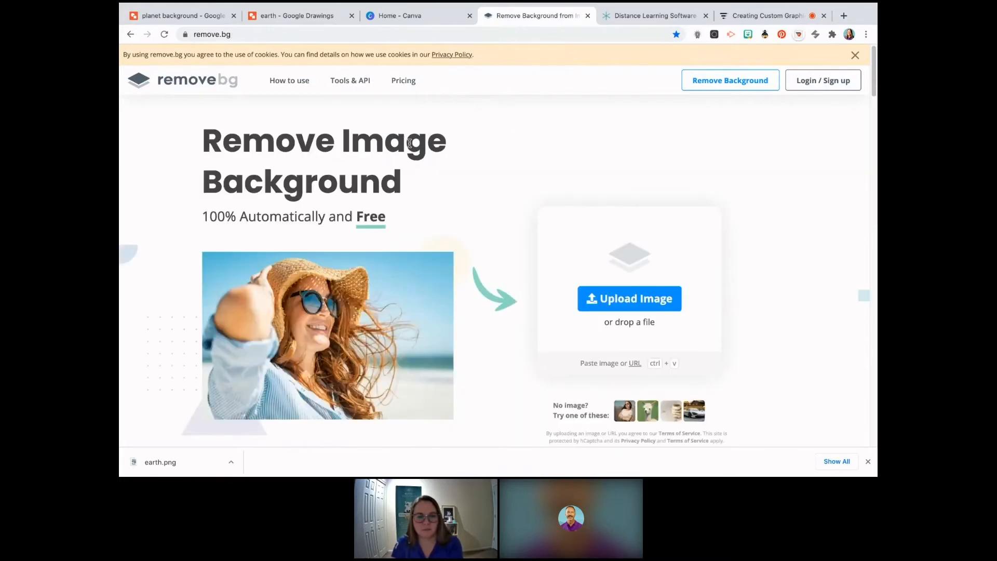
{"action": "left_click", "coordinate": [619, 300]}
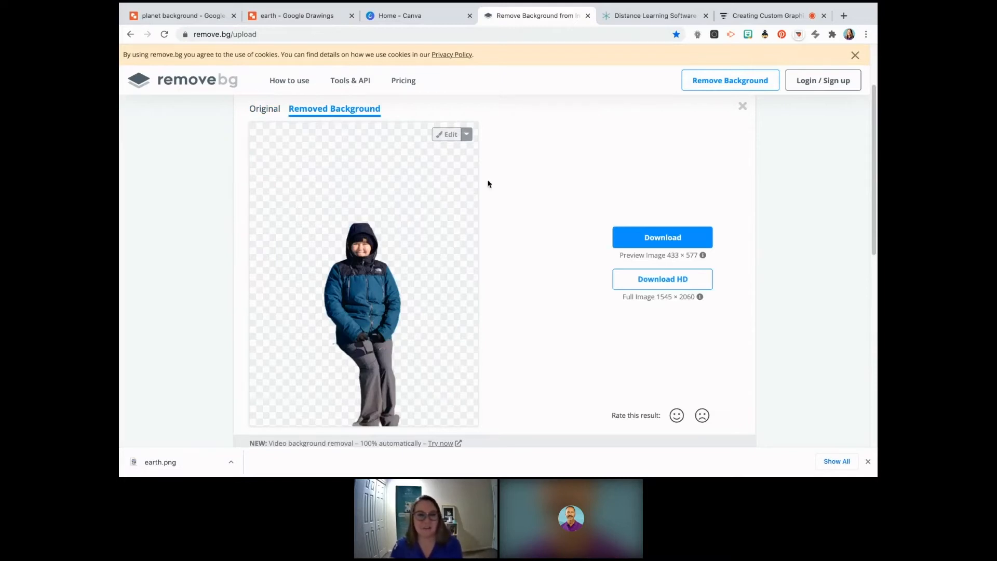
Step: Examine the photo with its background removed and the available download sizes
{"action": "scroll", "coordinate": [320, 172], "scroll_direction": "down", "scroll_amount": 1}
{"action": "scroll", "coordinate": [348, 156], "scroll_direction": "down", "scroll_amount": 2}
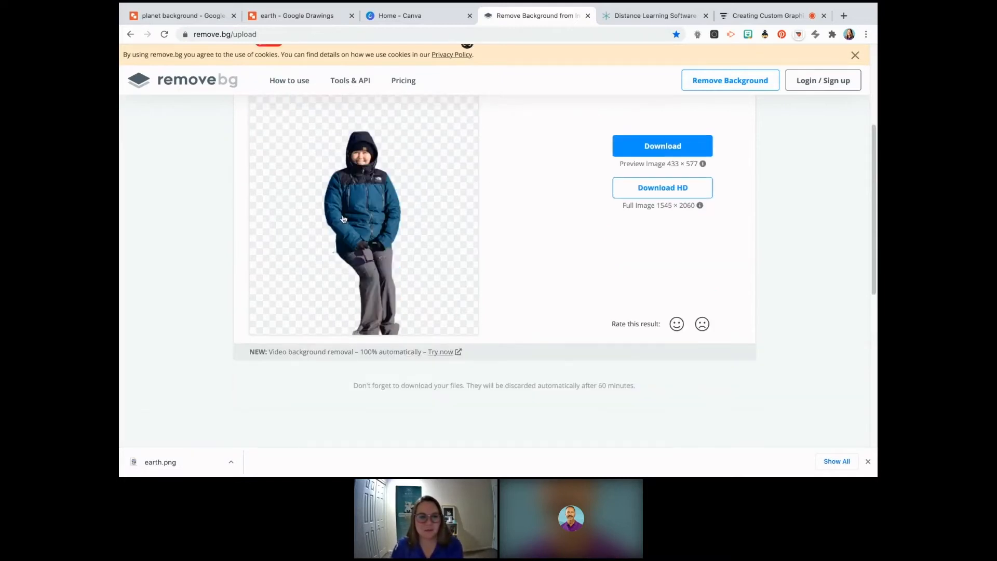
{"action": "scroll", "coordinate": [344, 218], "scroll_direction": "up", "scroll_amount": 2}
{"action": "scroll", "coordinate": [335, 187], "scroll_direction": "down", "scroll_amount": 1}
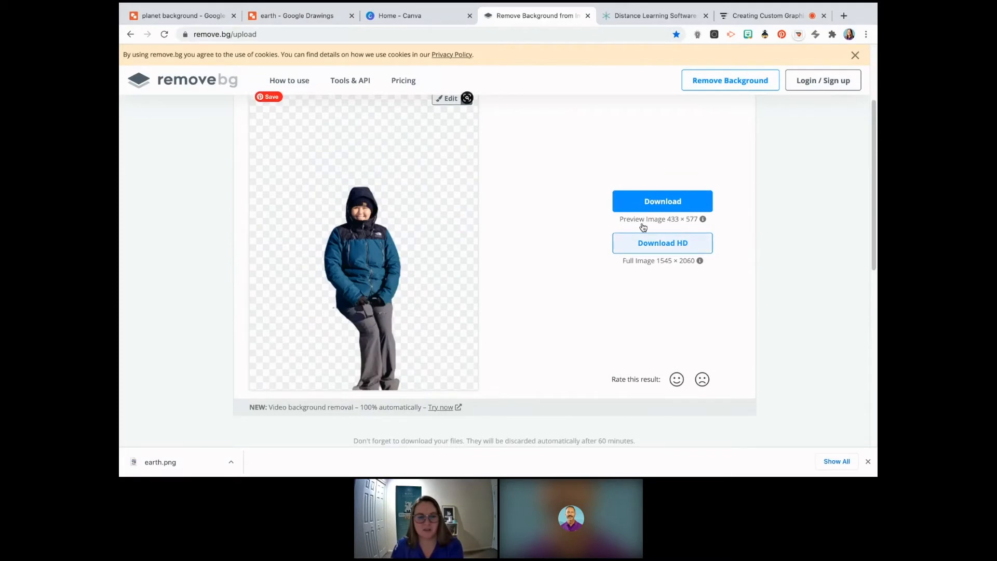
{"action": "scroll", "coordinate": [485, 234], "scroll_direction": "up", "scroll_amount": 2}
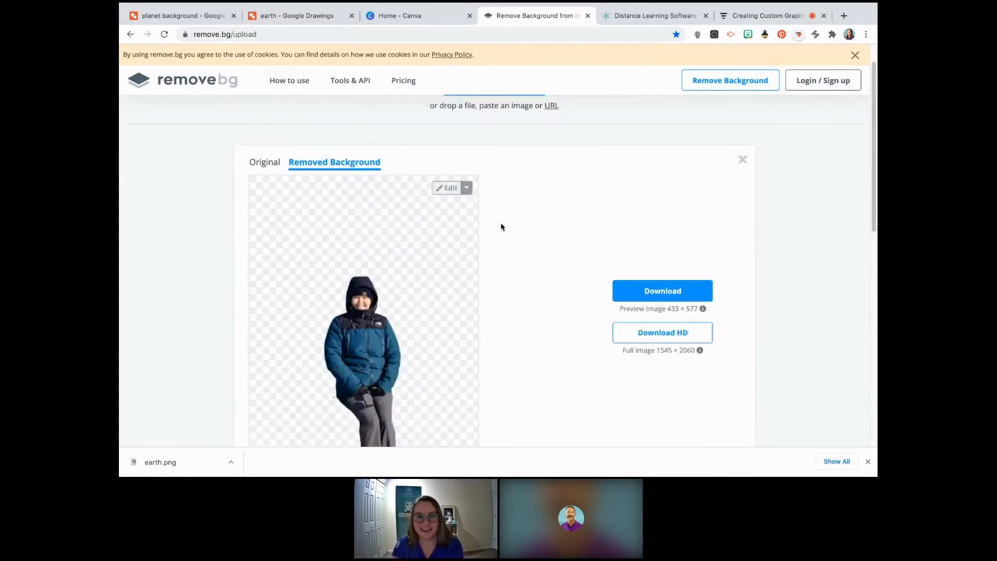
{"action": "scroll", "coordinate": [501, 227], "scroll_direction": "down", "scroll_amount": 2}
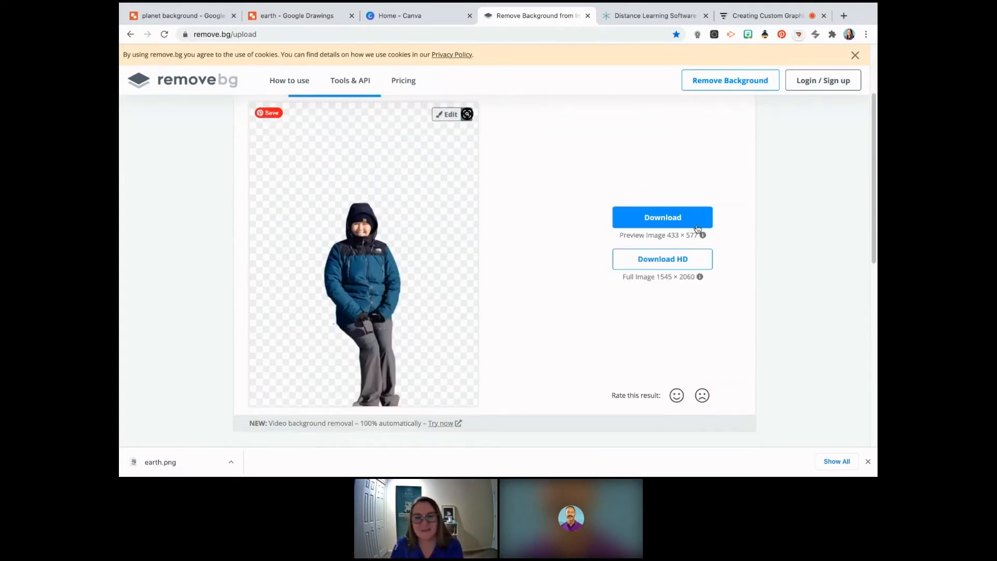
{"action": "scroll", "coordinate": [565, 237], "scroll_direction": "up", "scroll_amount": 2}
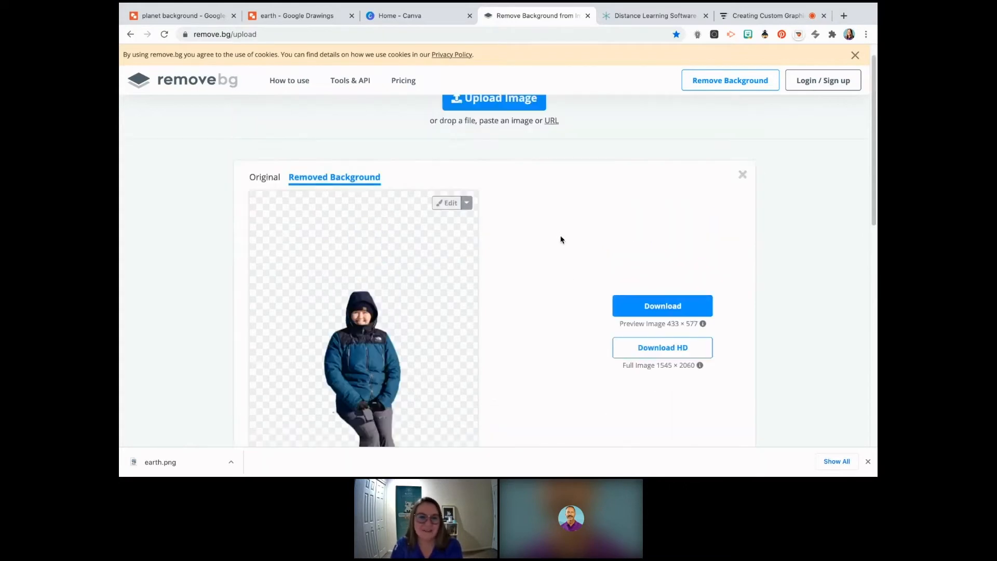
{"action": "scroll", "coordinate": [361, 316], "scroll_direction": "up", "scroll_amount": 1}
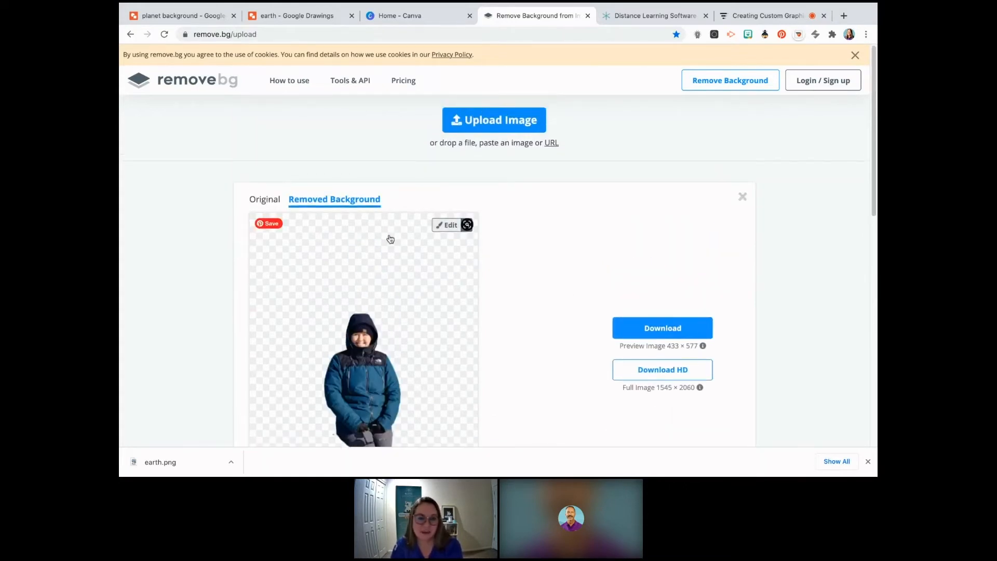
Step: Edit the cutout and paint the original scenery back around the person with an enlarged Restore brush
{"action": "left_click", "coordinate": [446, 225]}
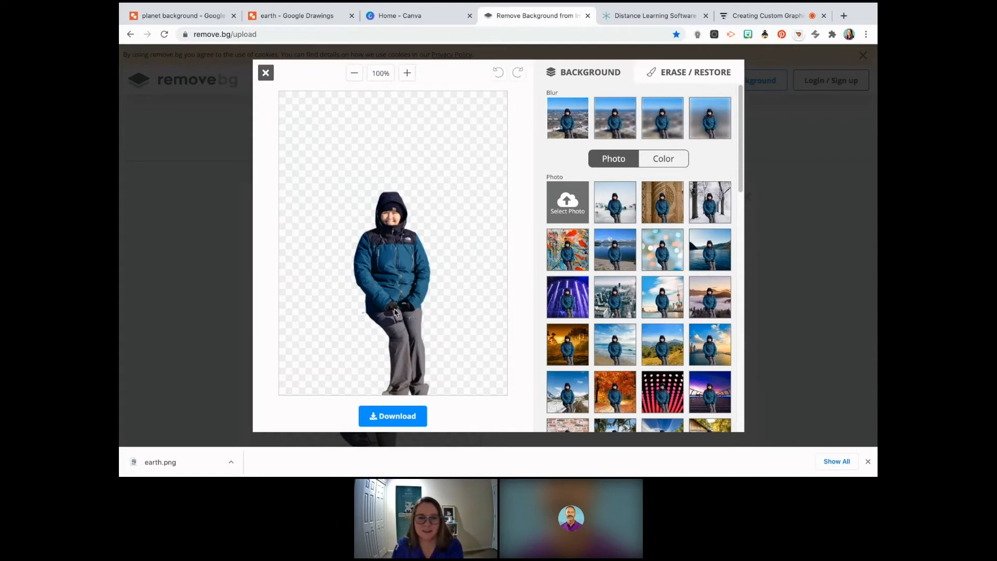
{"action": "left_click", "coordinate": [662, 73]}
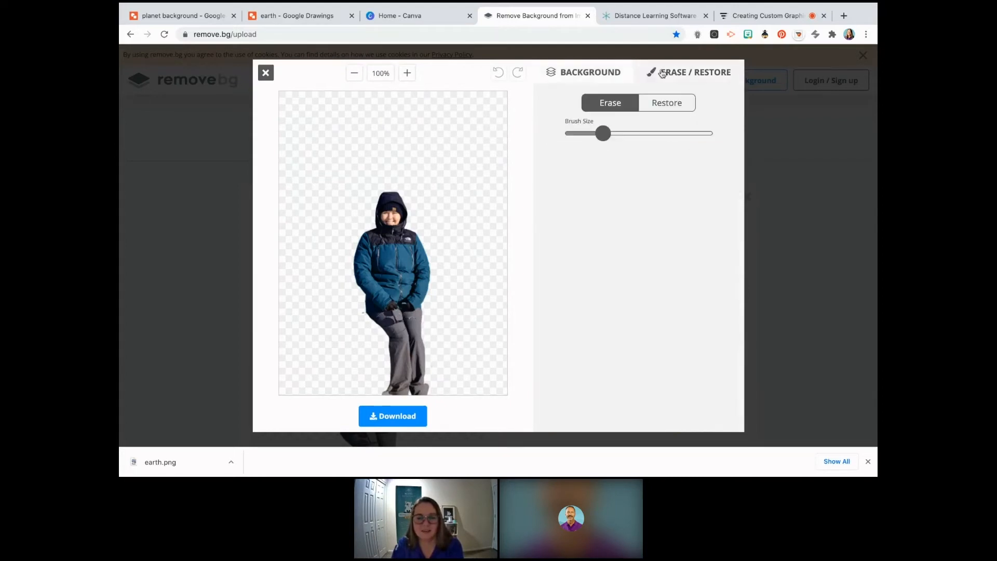
{"action": "left_click", "coordinate": [675, 107]}
{"action": "mouse_move", "coordinate": [603, 133]}
{"action": "left_mouse_down"}
{"action": "mouse_move", "coordinate": [676, 142]}
{"action": "mouse_move", "coordinate": [659, 138]}
{"action": "left_mouse_up"}
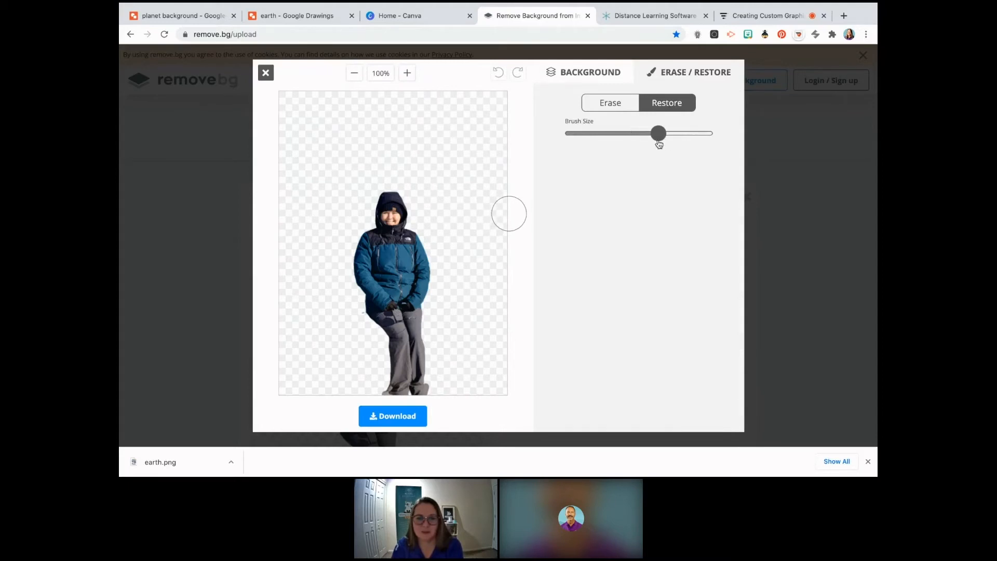
{"action": "mouse_move", "coordinate": [298, 297]}
{"action": "left_mouse_down"}
{"action": "mouse_move", "coordinate": [525, 283]}
{"action": "mouse_move", "coordinate": [493, 305]}
{"action": "mouse_move", "coordinate": [270, 311]}
{"action": "mouse_move", "coordinate": [534, 329]}
{"action": "mouse_move", "coordinate": [270, 347]}
{"action": "mouse_move", "coordinate": [317, 364]}
{"action": "mouse_move", "coordinate": [581, 383]}
{"action": "mouse_move", "coordinate": [262, 388]}
{"action": "mouse_move", "coordinate": [516, 279]}
{"action": "mouse_move", "coordinate": [293, 264]}
{"action": "mouse_move", "coordinate": [271, 249]}
{"action": "mouse_move", "coordinate": [524, 236]}
{"action": "left_mouse_up"}
{"action": "mouse_move", "coordinate": [322, 208]}
{"action": "left_mouse_down"}
{"action": "mouse_move", "coordinate": [371, 209]}
{"action": "mouse_move", "coordinate": [294, 210]}
{"action": "mouse_move", "coordinate": [488, 214]}
{"action": "mouse_move", "coordinate": [506, 343]}
{"action": "left_mouse_up"}
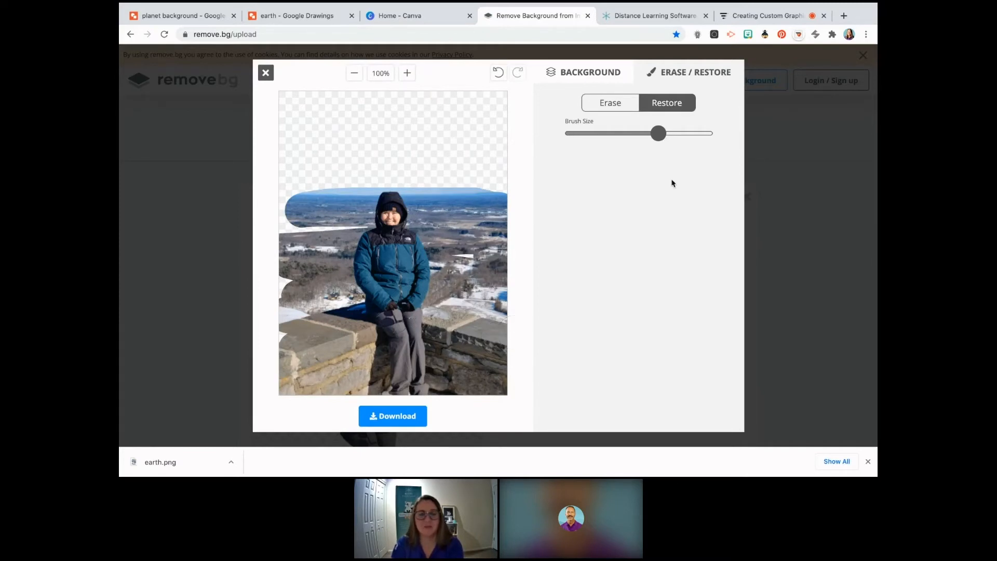
Step: Undo all the Restore brush strokes on the cutout photo
{"action": "left_click", "coordinate": [498, 73]}
{"action": "left_click", "coordinate": [498, 73]}
{"action": "left_click", "coordinate": [498, 73]}
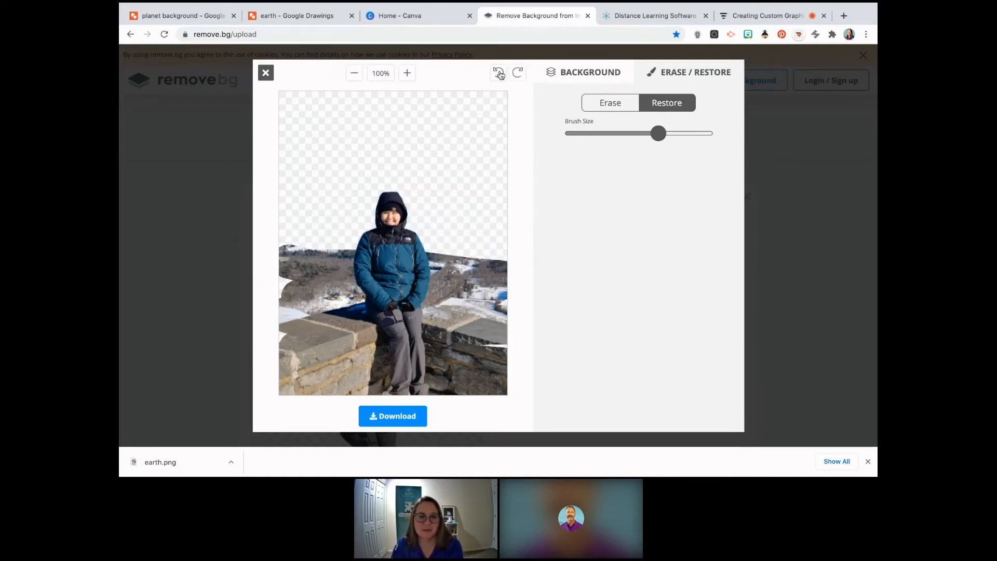
{"action": "left_click", "coordinate": [499, 73]}
{"action": "left_click", "coordinate": [499, 73]}
{"action": "left_click", "coordinate": [498, 74]}
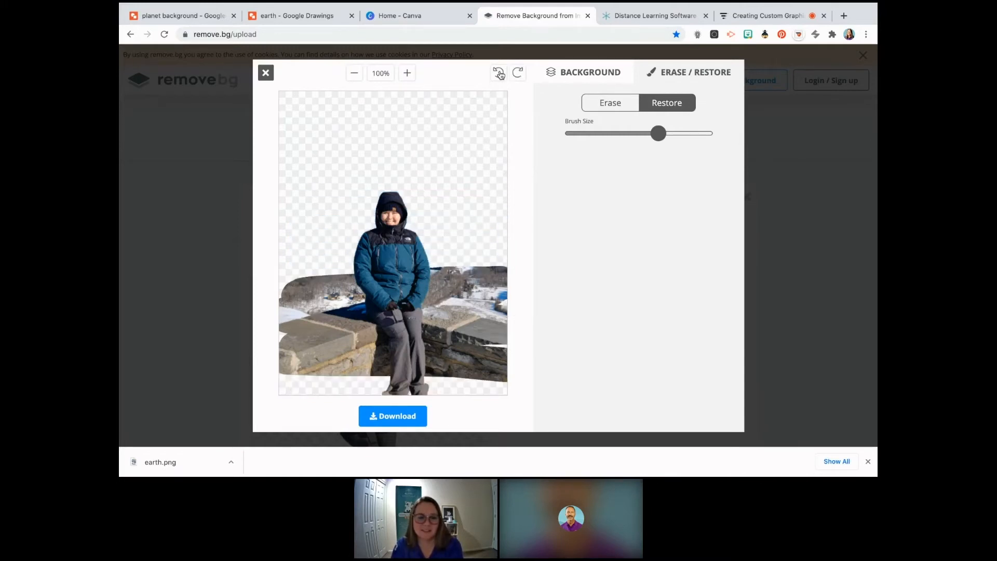
{"action": "left_click", "coordinate": [499, 73]}
{"action": "left_click", "coordinate": [498, 73]}
{"action": "left_click", "coordinate": [498, 73]}
{"action": "left_click", "coordinate": [499, 73]}
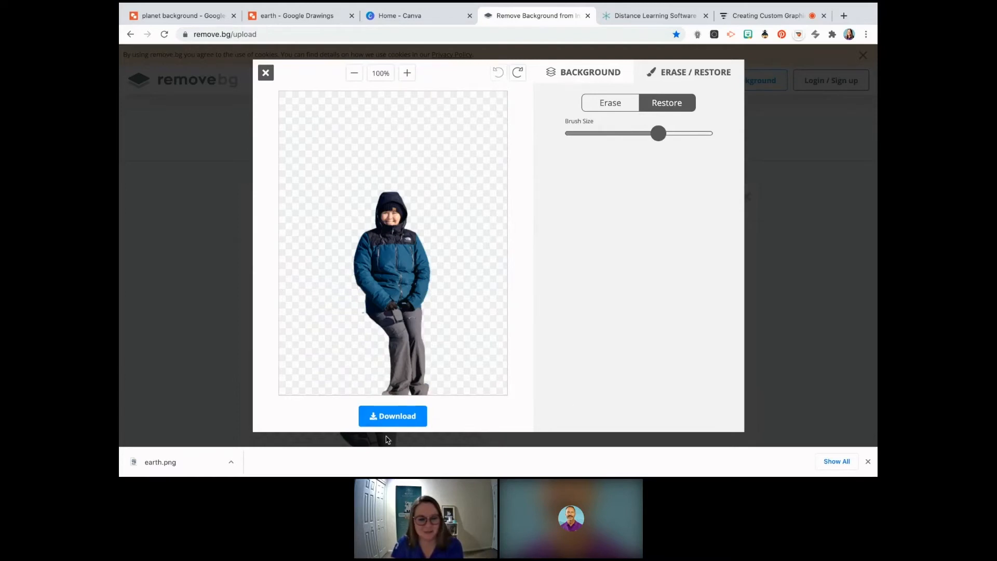
Step: Download the edited photo with the transparent background
{"action": "left_click", "coordinate": [410, 420]}
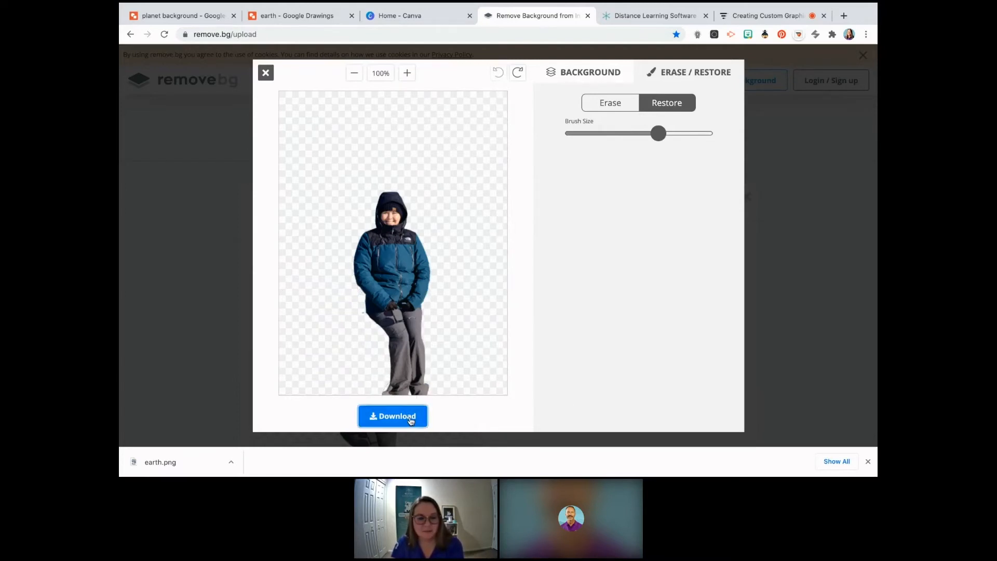
{"action": "left_click", "coordinate": [513, 246]}
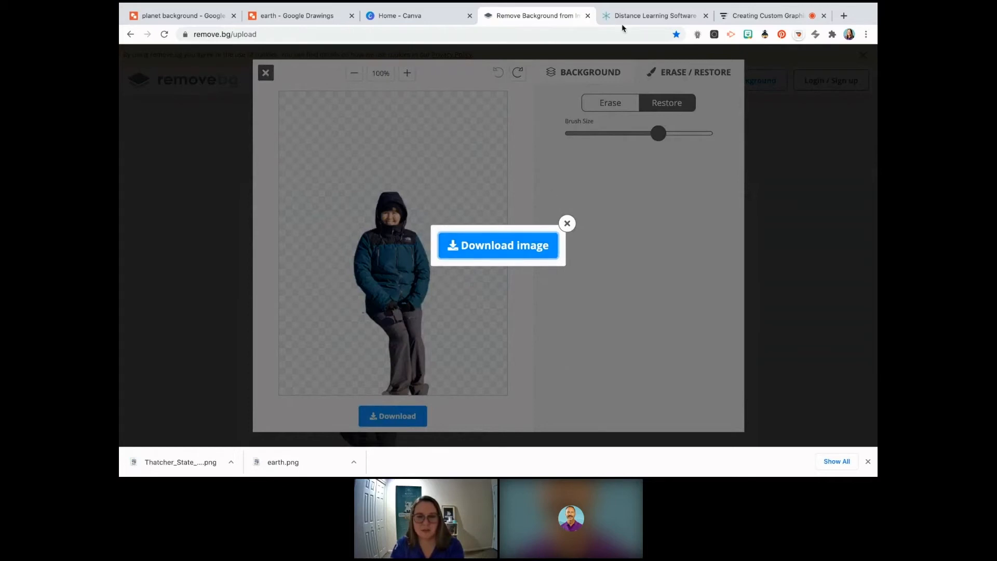
Step: Switch to the earth drawing and delete the Earth image from the canvas
{"action": "left_click", "coordinate": [285, 18]}
{"action": "left_click", "coordinate": [413, 113]}
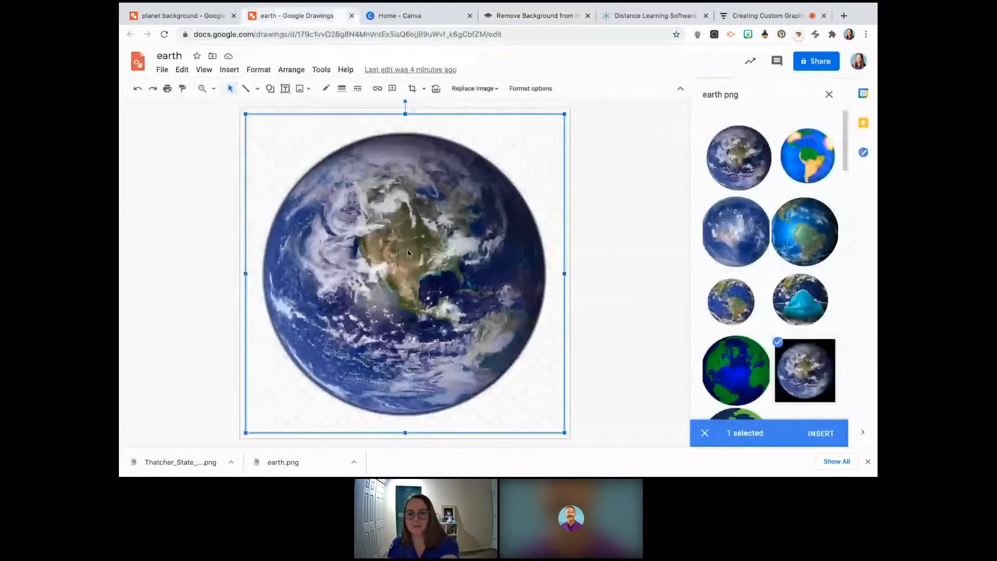
{"action": "key", "text": "Delete"}
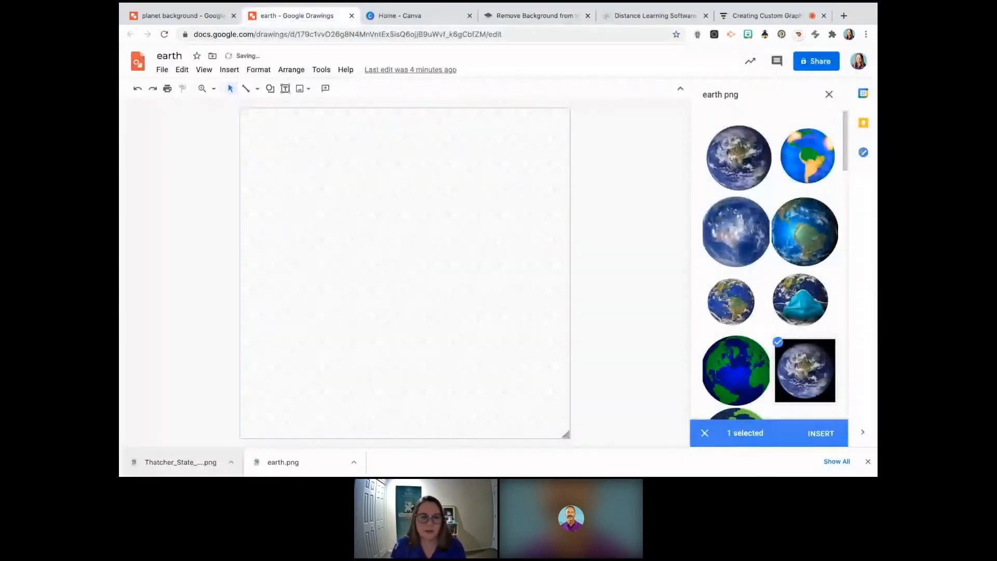
Step: Insert the downloaded person cutout into the drawing and enlarge it to about two thirds of the canvas width
{"action": "left_click_drag", "start_coordinate": [181, 462], "coordinate": [383, 218]}
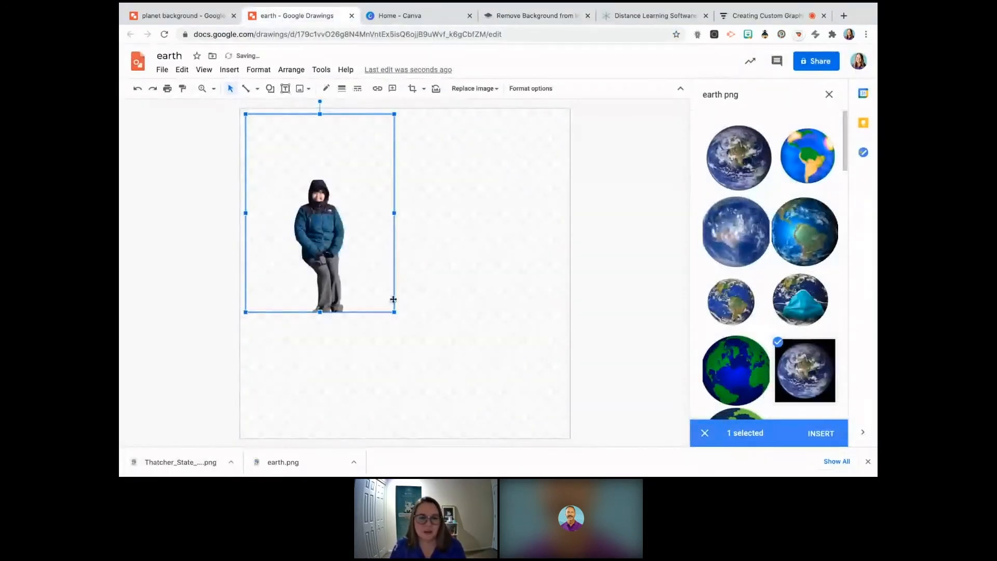
{"action": "left_click_drag", "start_coordinate": [394, 312], "coordinate": [463, 390]}
{"action": "left_click", "coordinate": [625, 334]}
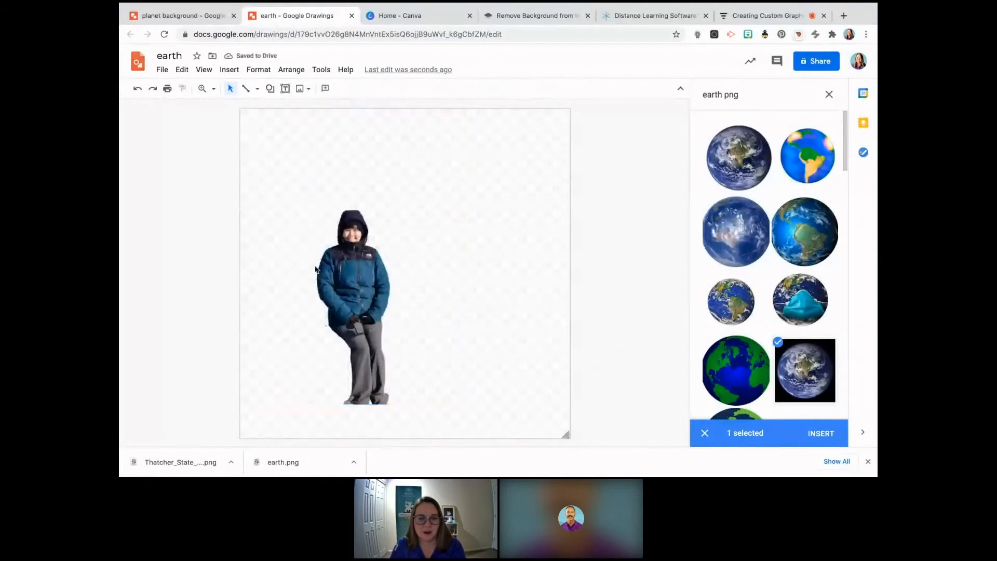
Step: Move the person cutout to the horizontal centre of the canvas and deselect it
{"action": "left_click", "coordinate": [344, 250]}
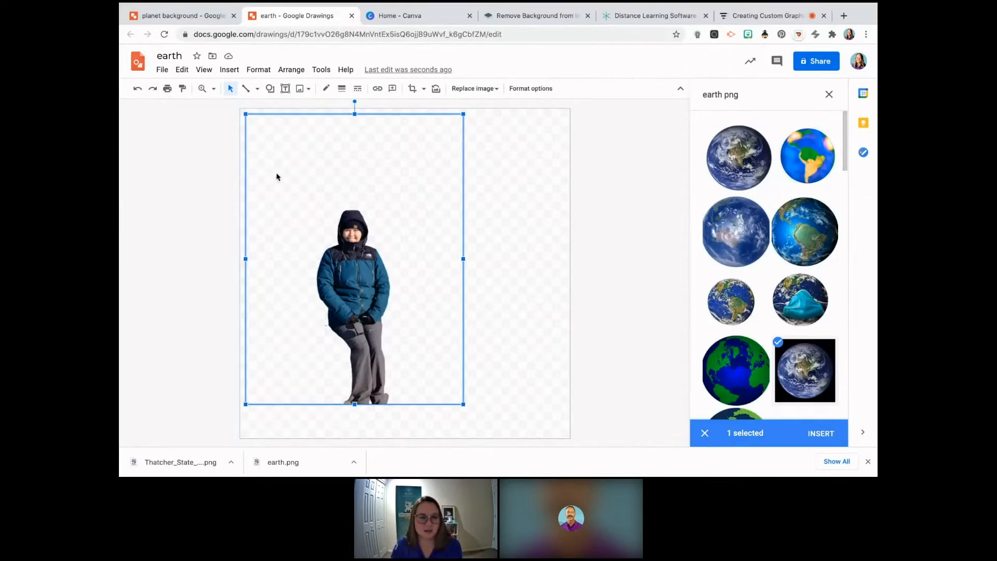
{"action": "left_click_drag", "start_coordinate": [359, 265], "coordinate": [404, 257]}
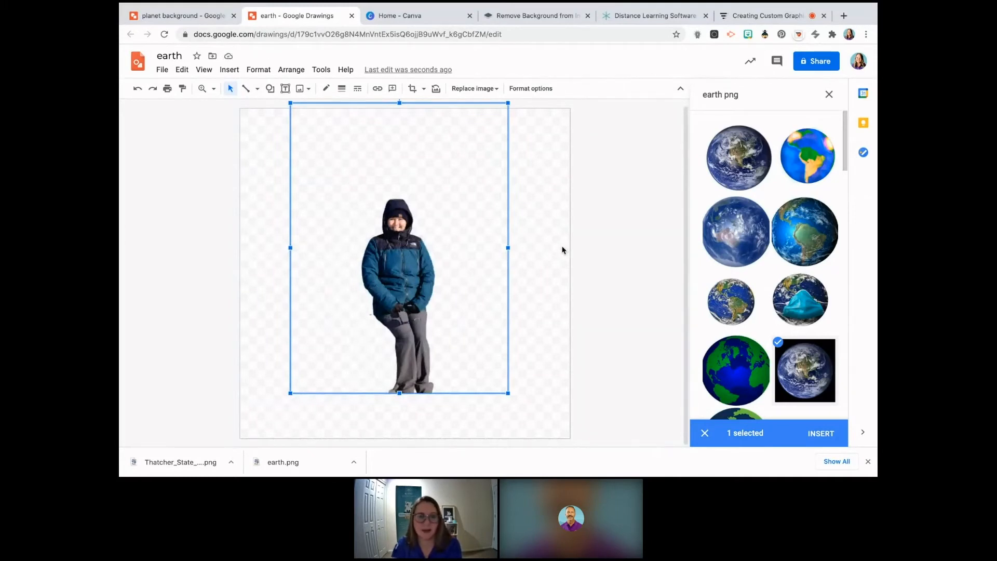
{"action": "left_click", "coordinate": [609, 232]}
{"action": "left_click", "coordinate": [619, 283]}
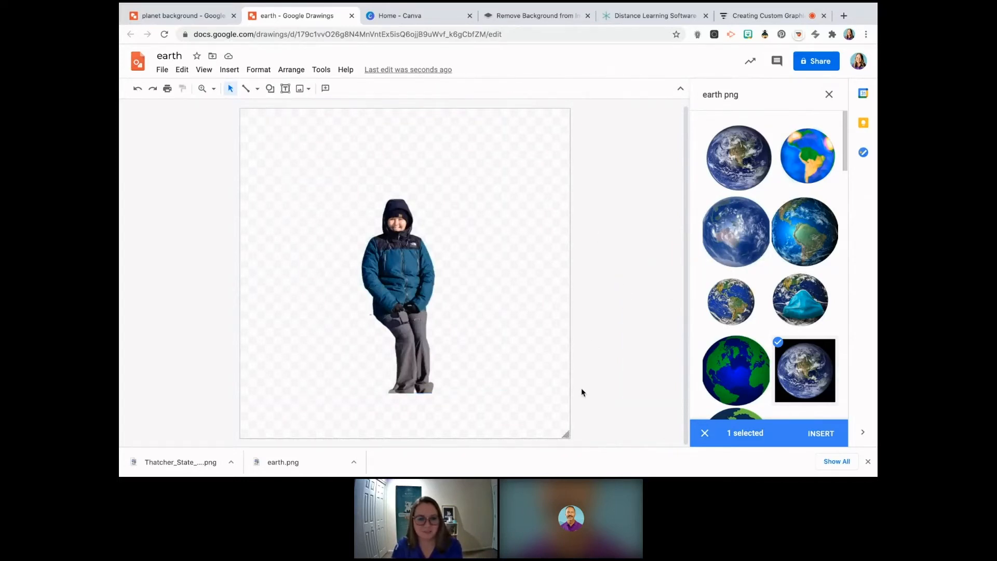
{"action": "left_click", "coordinate": [326, 238]}
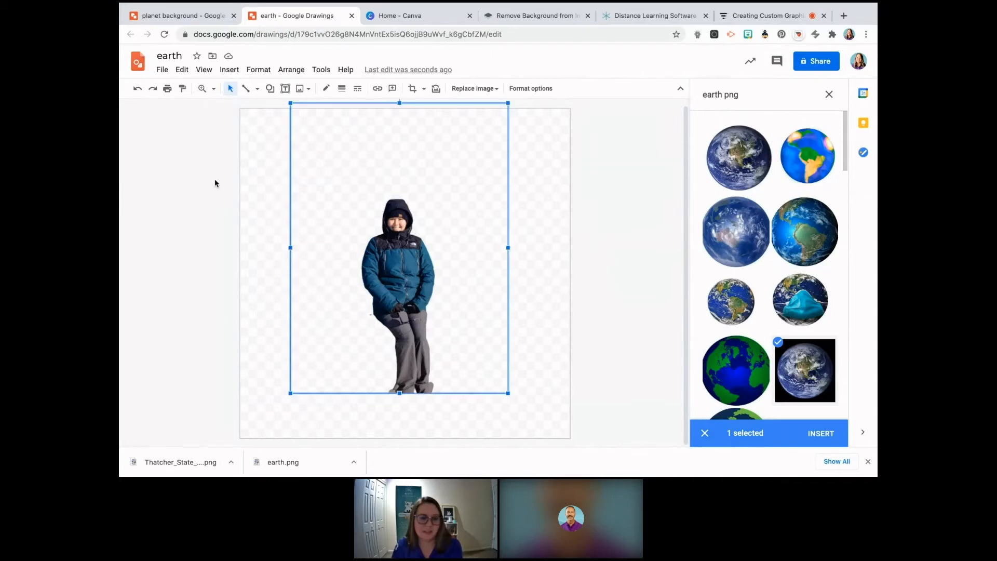
{"action": "left_click", "coordinate": [214, 179]}
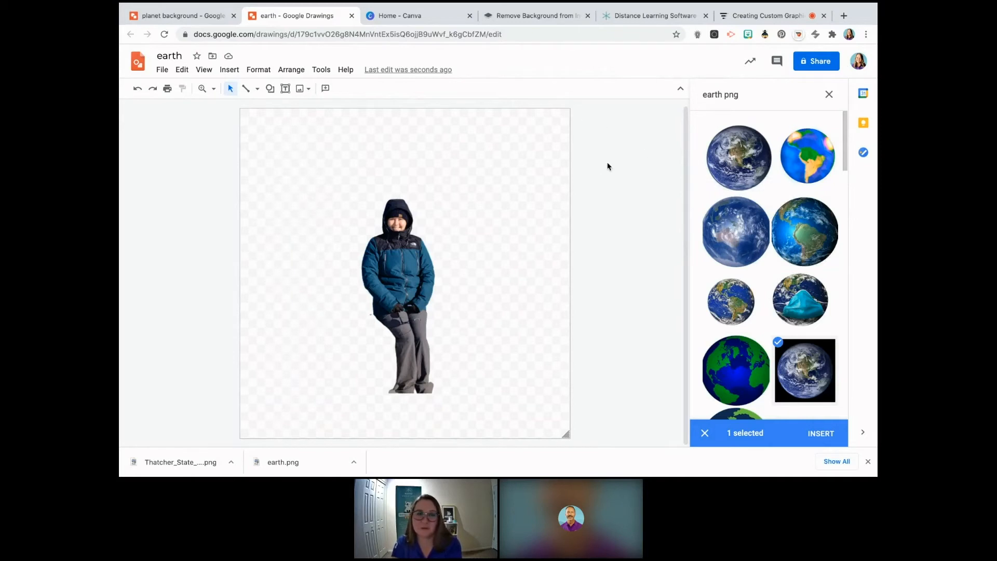
Step: Switch to the Snowflake lesson editor and review the list of content items
{"action": "left_click", "coordinate": [636, 15]}
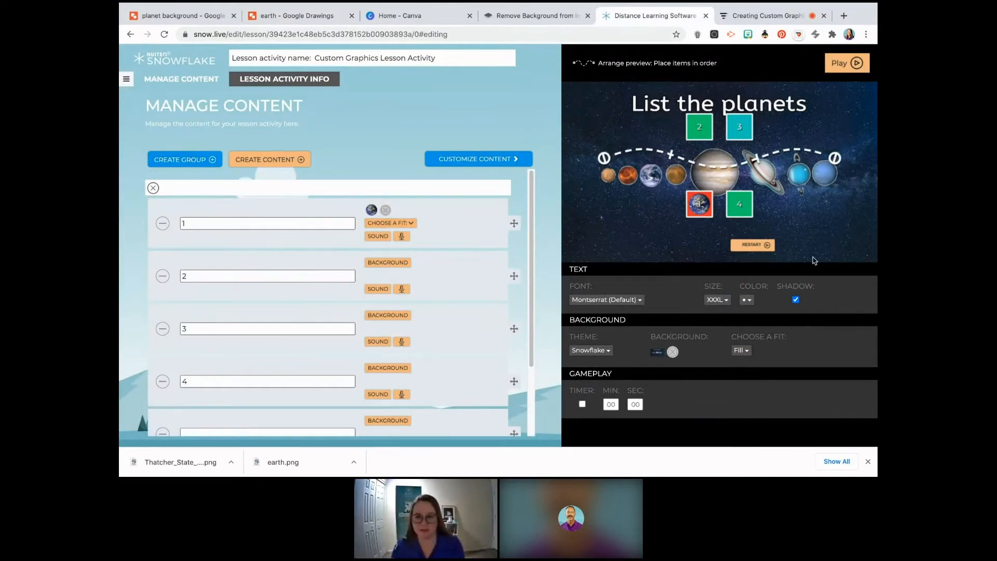
{"action": "scroll", "coordinate": [317, 269], "scroll_direction": "down", "scroll_amount": 2}
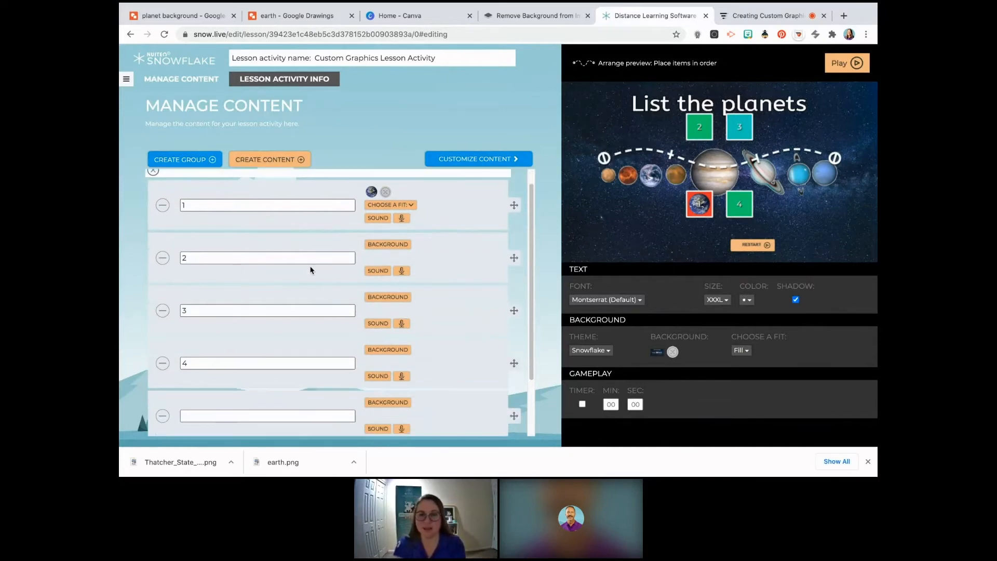
{"action": "scroll", "coordinate": [334, 267], "scroll_direction": "up", "scroll_amount": 2}
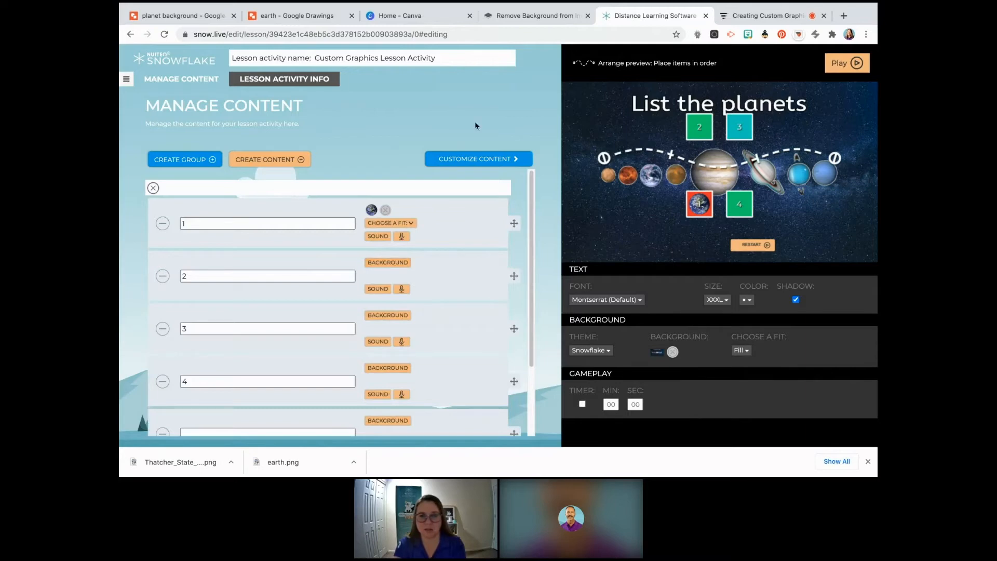
Step: Open pixabay.com in a new browser tab, go to its stock videos and browse the featured clips
{"action": "left_click", "coordinate": [846, 17]}
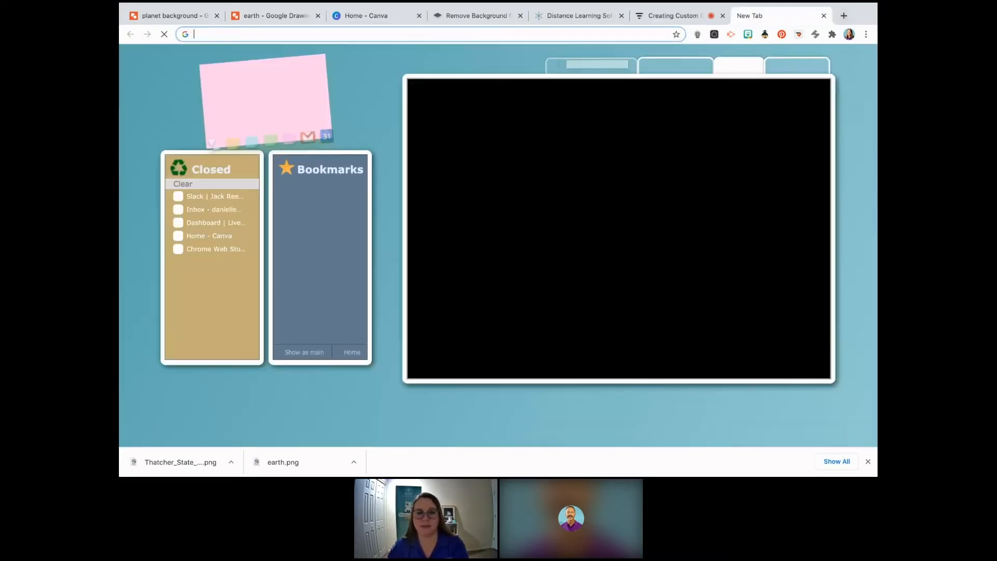
{"action": "type", "text": "pixabay.com"}
{"action": "key", "text": "Return"}
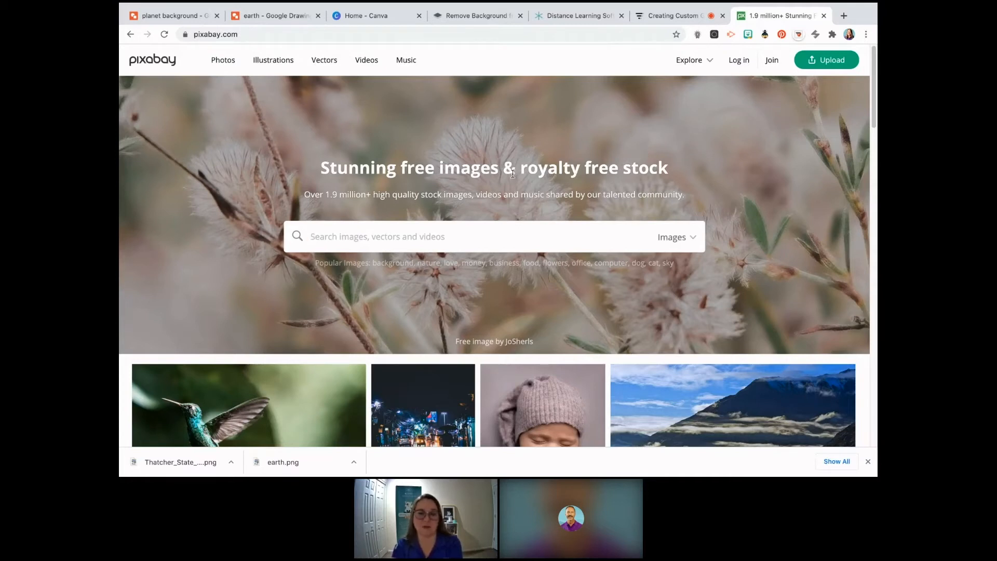
{"action": "left_click", "coordinate": [369, 63]}
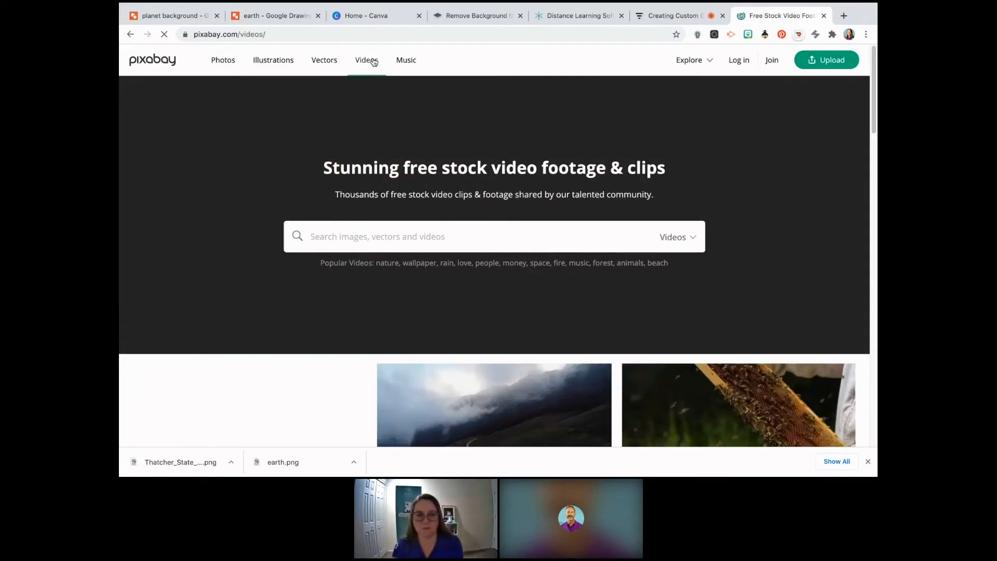
{"action": "scroll", "coordinate": [453, 378], "scroll_direction": "down", "scroll_amount": 15}
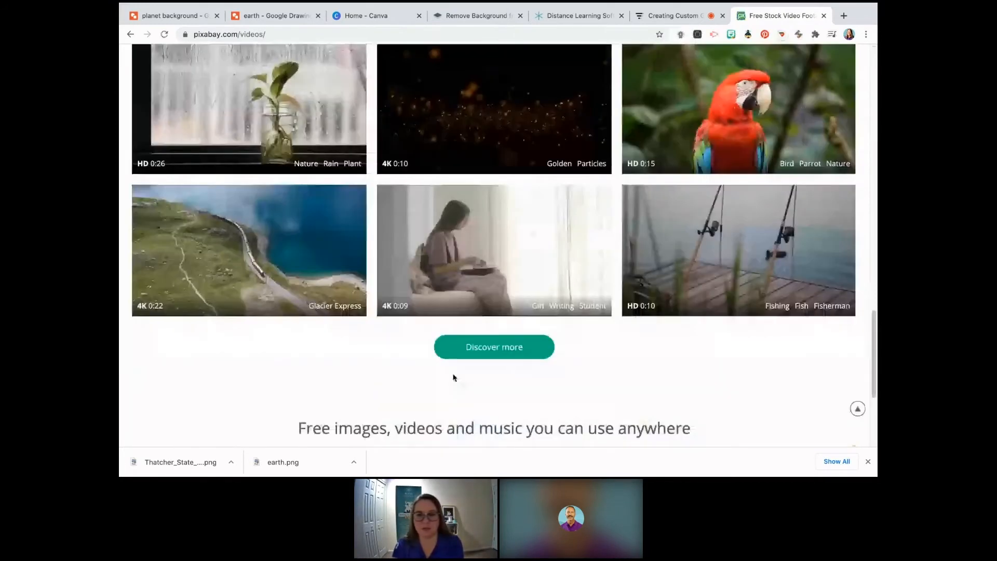
{"action": "scroll", "coordinate": [453, 377], "scroll_direction": "up", "scroll_amount": 2}
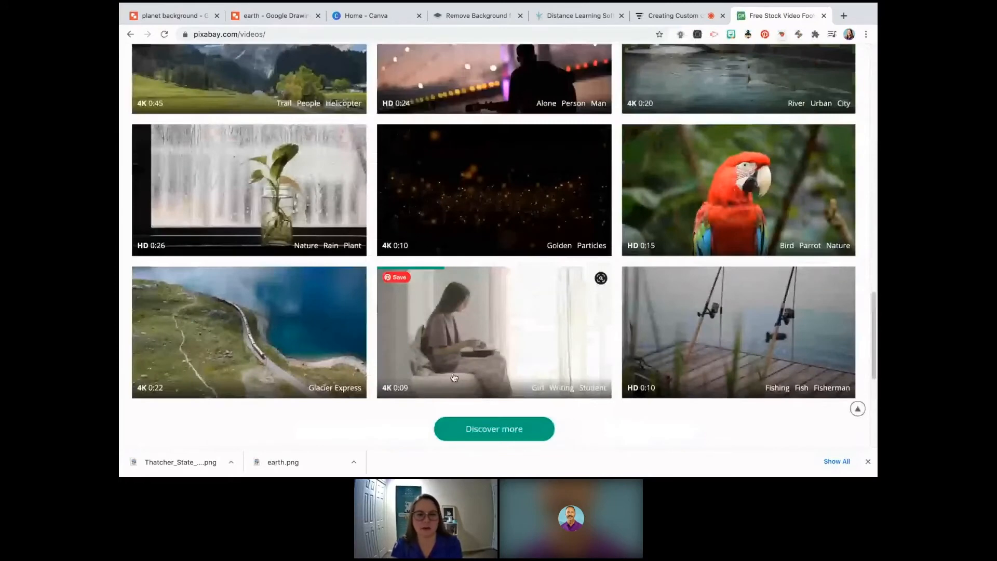
{"action": "scroll", "coordinate": [840, 356], "scroll_direction": "up", "scroll_amount": 10}
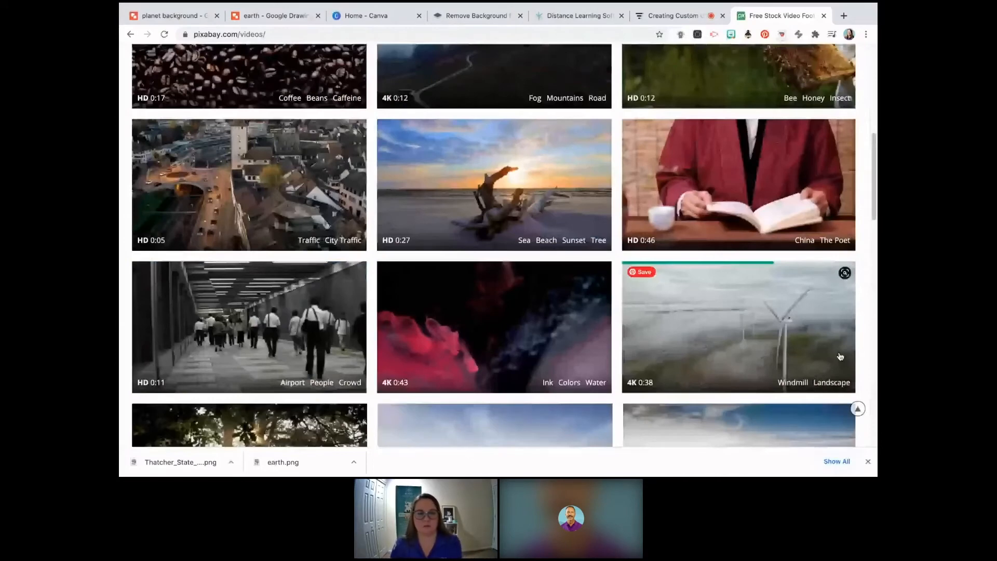
Step: Search the Pixabay videos for "space" and look through the clips found
{"action": "scroll", "coordinate": [840, 356], "scroll_direction": "up", "scroll_amount": 7}
{"action": "left_click", "coordinate": [446, 237]}
{"action": "type", "text": "space"}
{"action": "key", "text": "Return"}
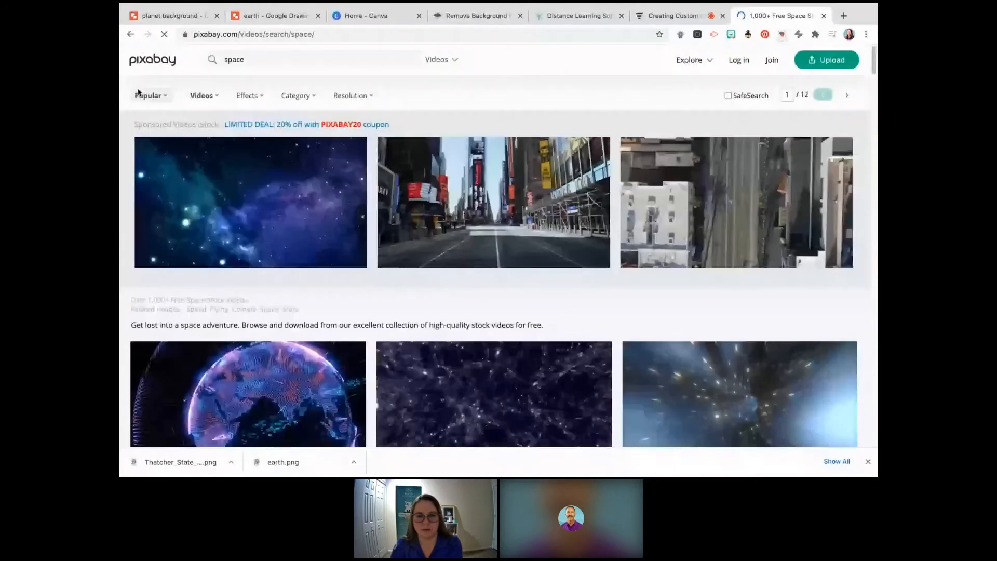
{"action": "scroll", "coordinate": [138, 92], "scroll_direction": "down", "scroll_amount": 10}
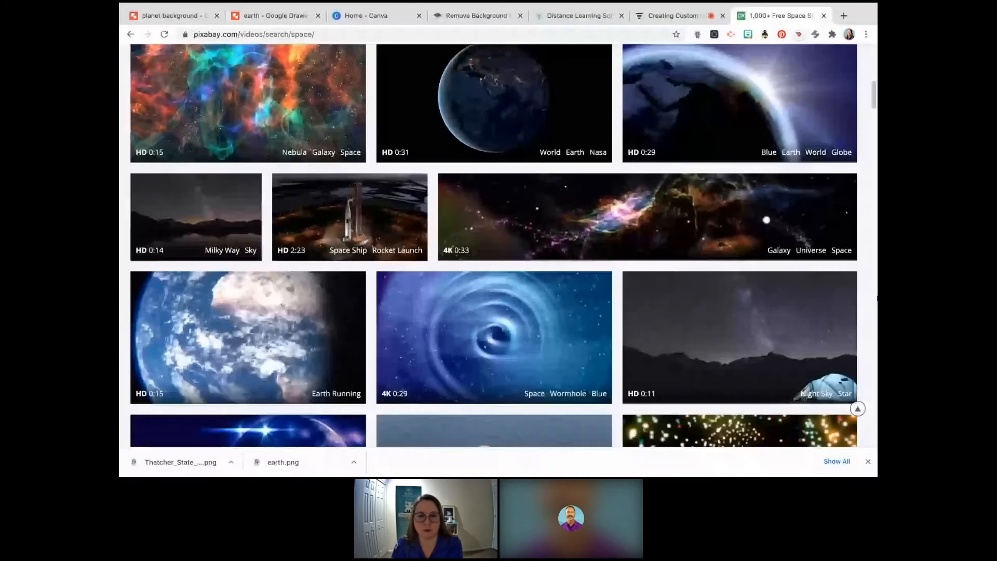
{"action": "scroll", "coordinate": [503, 245], "scroll_direction": "up", "scroll_amount": 3}
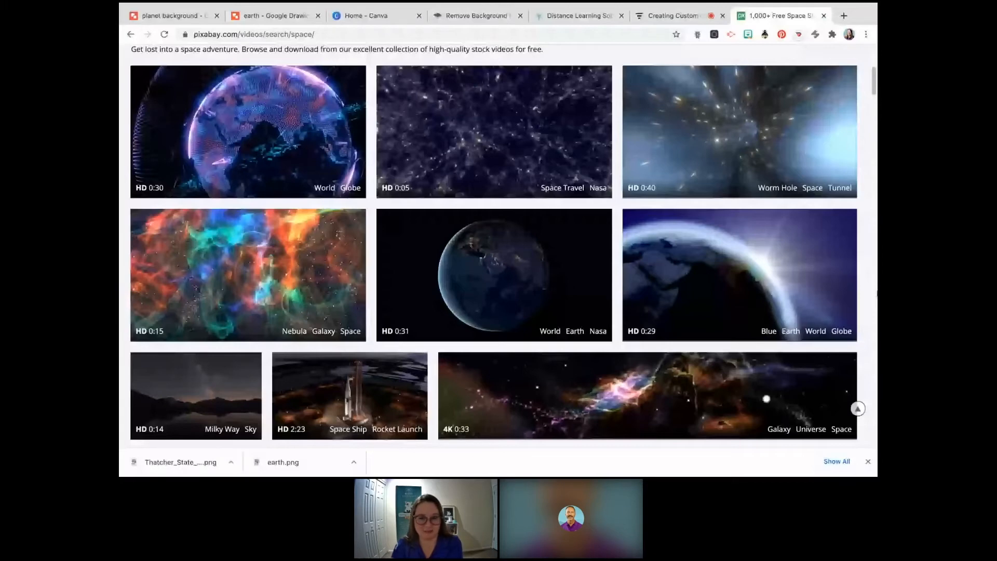
{"action": "scroll", "coordinate": [542, 198], "scroll_direction": "up", "scroll_amount": 2}
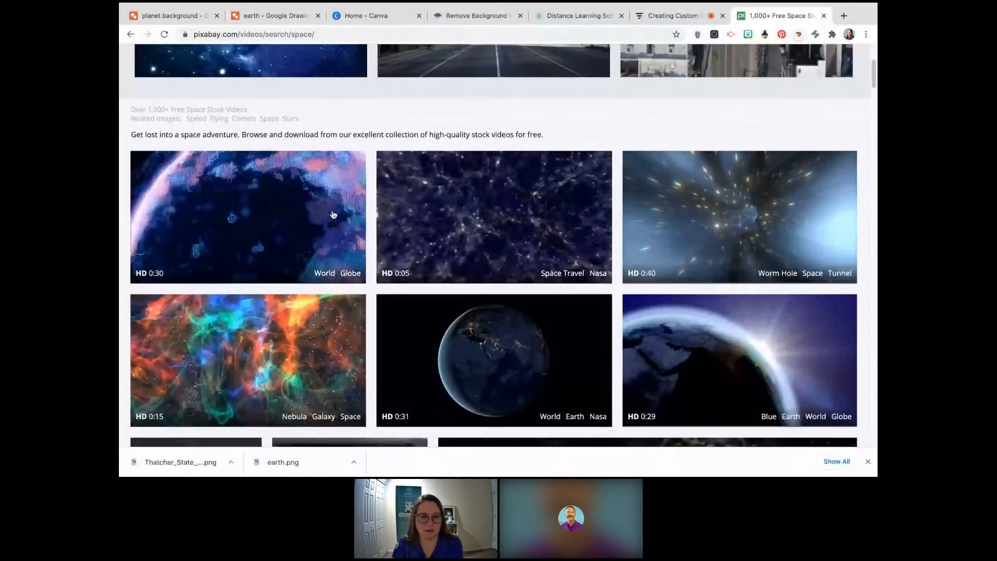
Step: Open the five-second Space Travel Nasa video and download it as a 480×270 MP4
{"action": "left_click", "coordinate": [497, 213]}
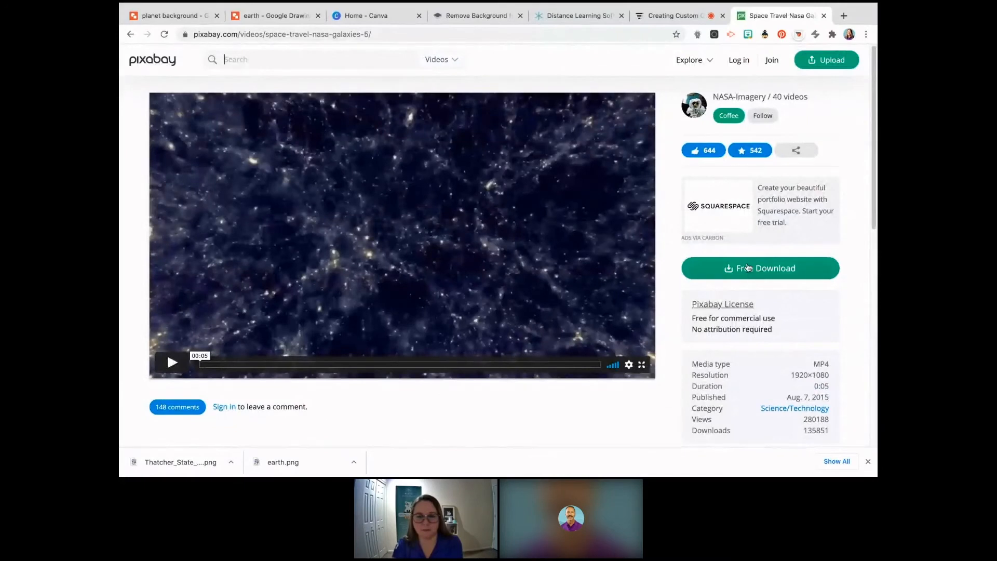
{"action": "left_click", "coordinate": [748, 267]}
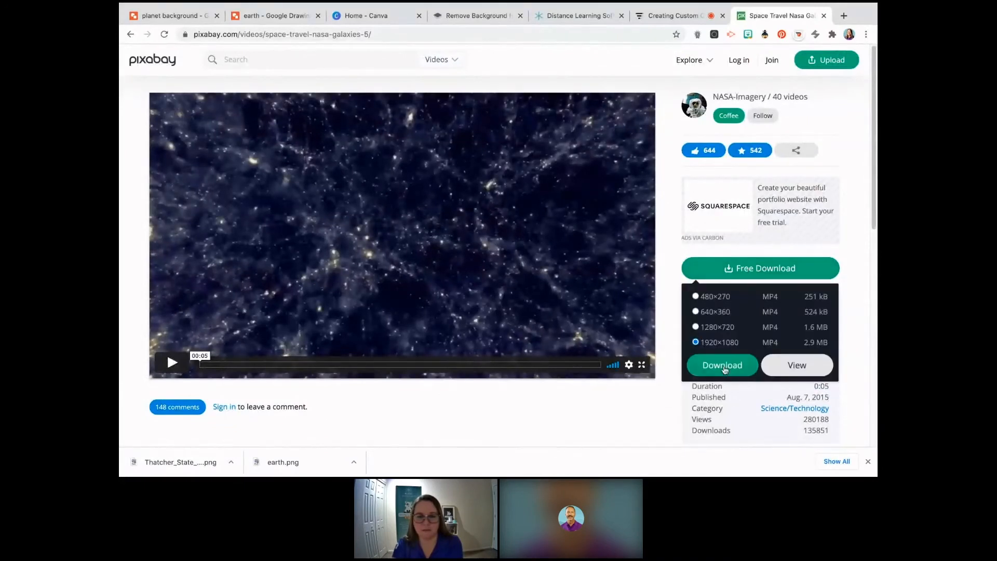
{"action": "left_click", "coordinate": [711, 300]}
{"action": "left_click", "coordinate": [715, 366]}
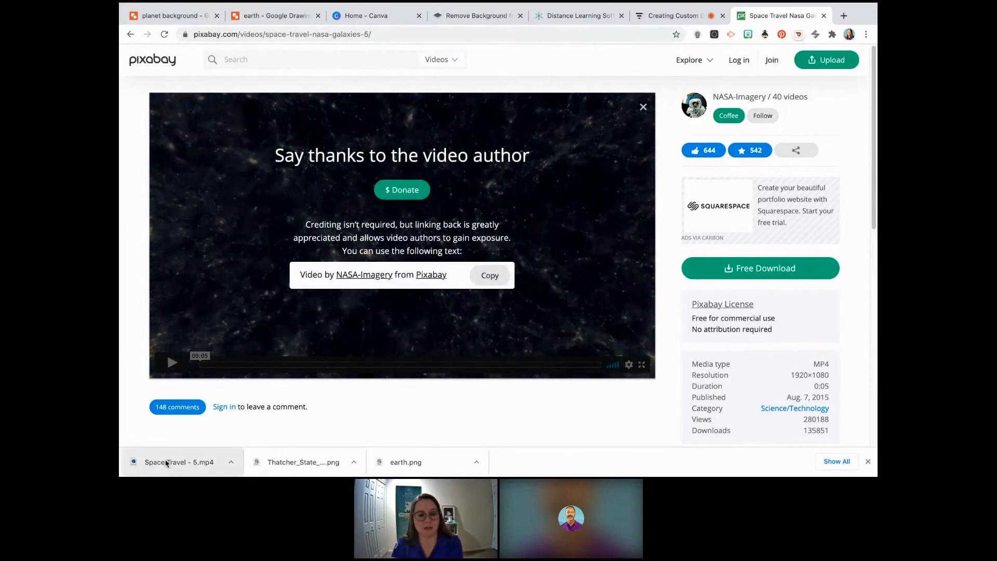
Step: Switch to the Snowflake lesson editor and upload the downloaded Space Travel video as the background of item 2
{"action": "left_click", "coordinate": [577, 18]}
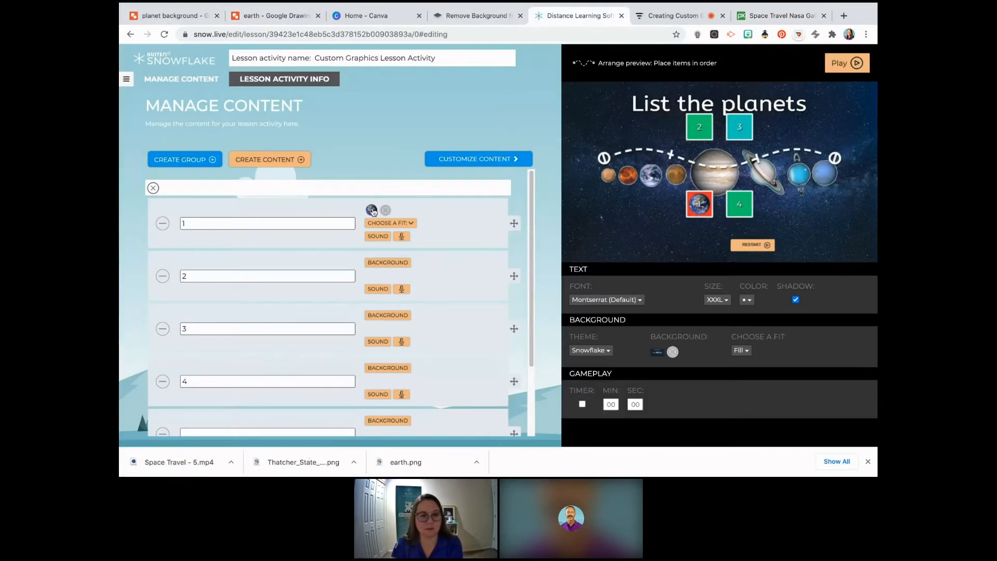
{"action": "left_click", "coordinate": [387, 264]}
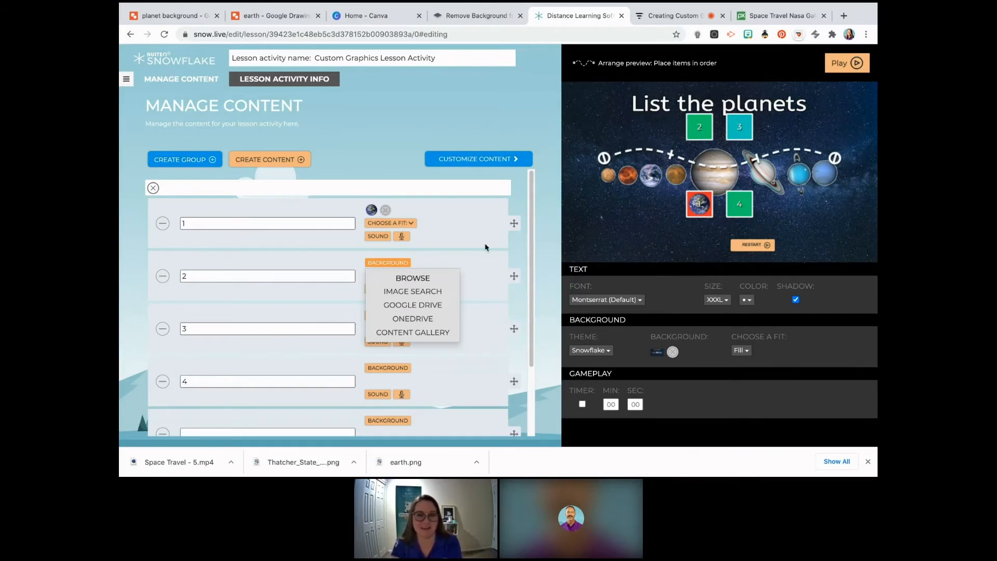
{"action": "left_click", "coordinate": [443, 281]}
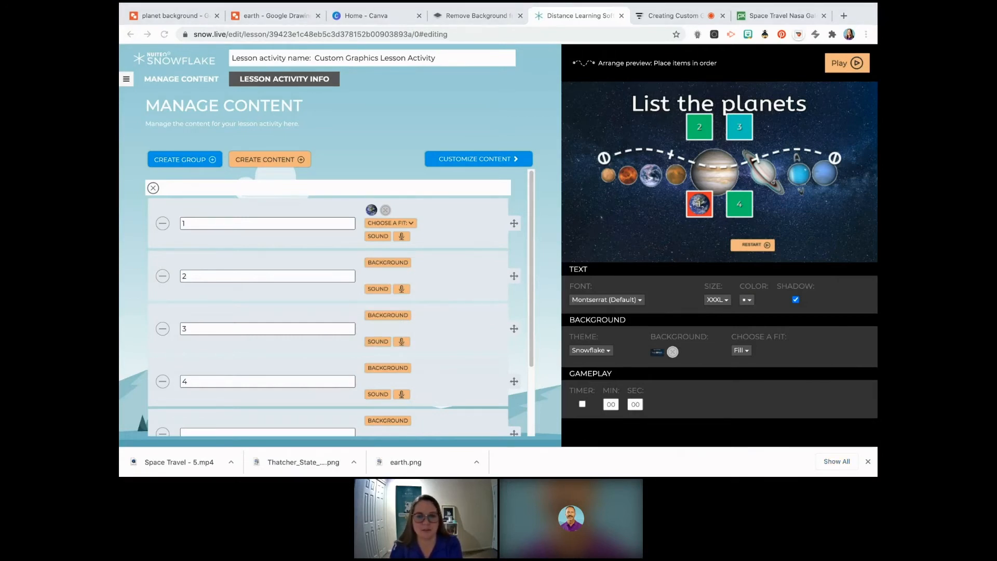
{"action": "double_click", "coordinate": [242, 261]}
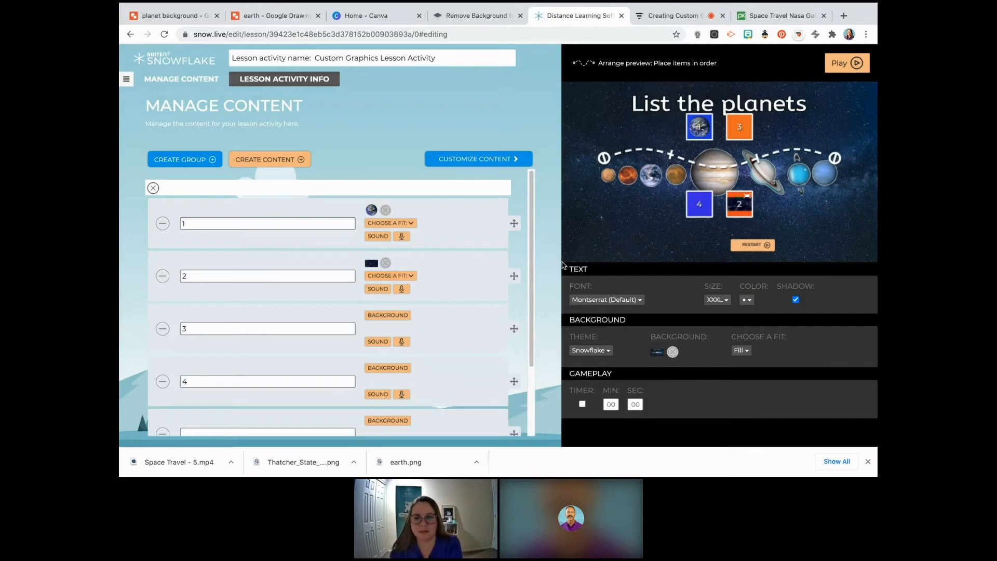
Step: Set the fit of item 2's video background to Fill, play the lesson activity and close the downloads bar
{"action": "left_click", "coordinate": [401, 276]}
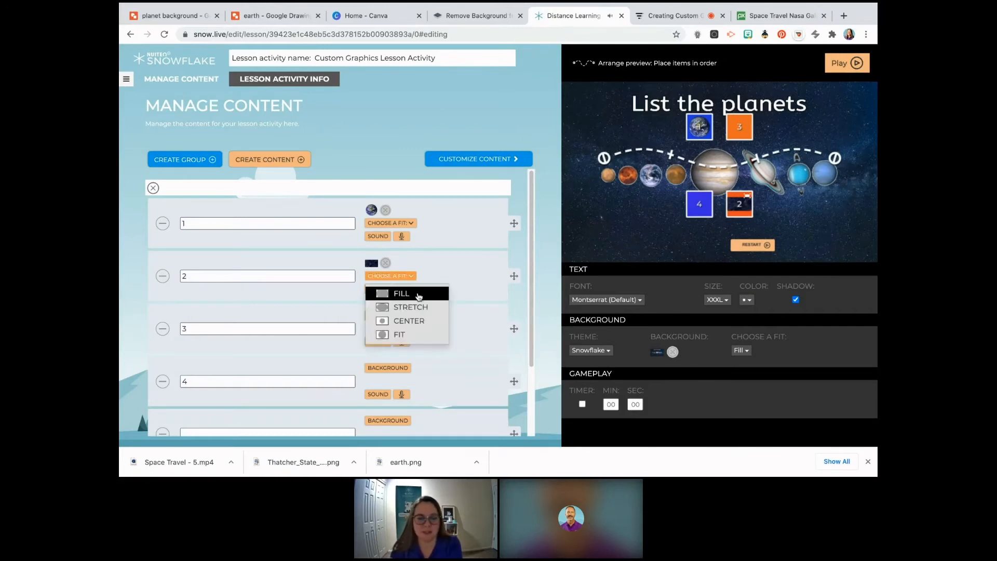
{"action": "left_click", "coordinate": [419, 295]}
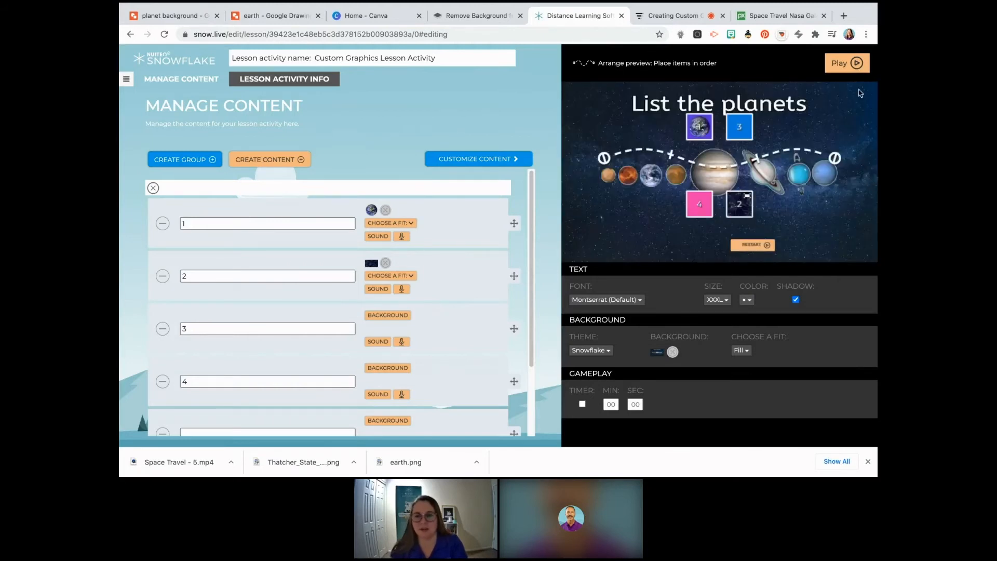
{"action": "left_click", "coordinate": [841, 65]}
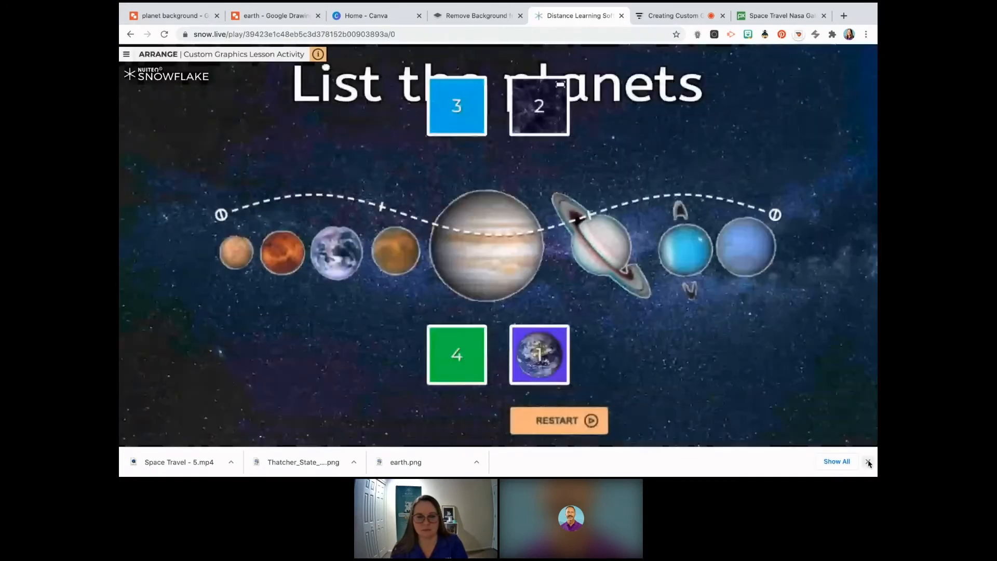
{"action": "left_click", "coordinate": [868, 461]}
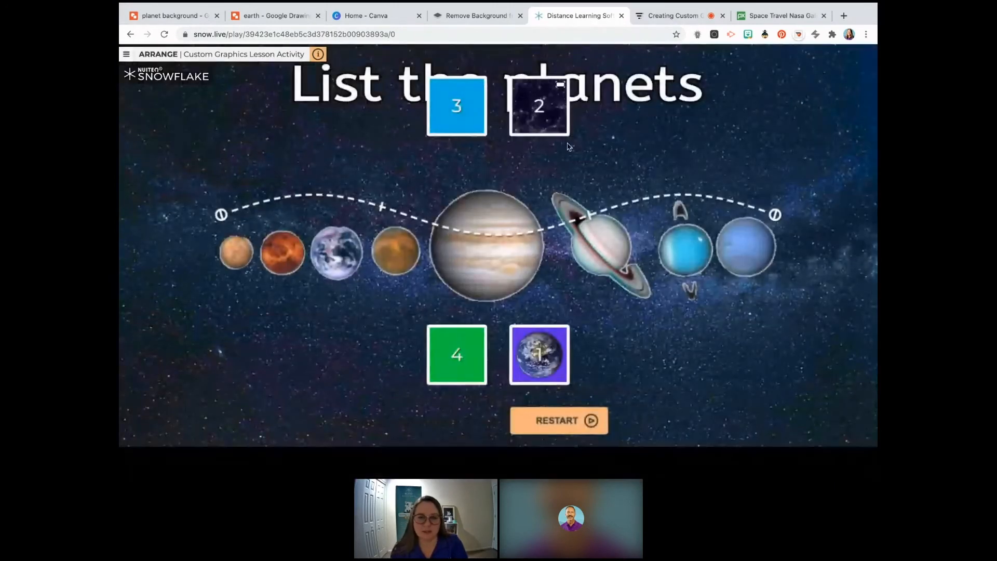
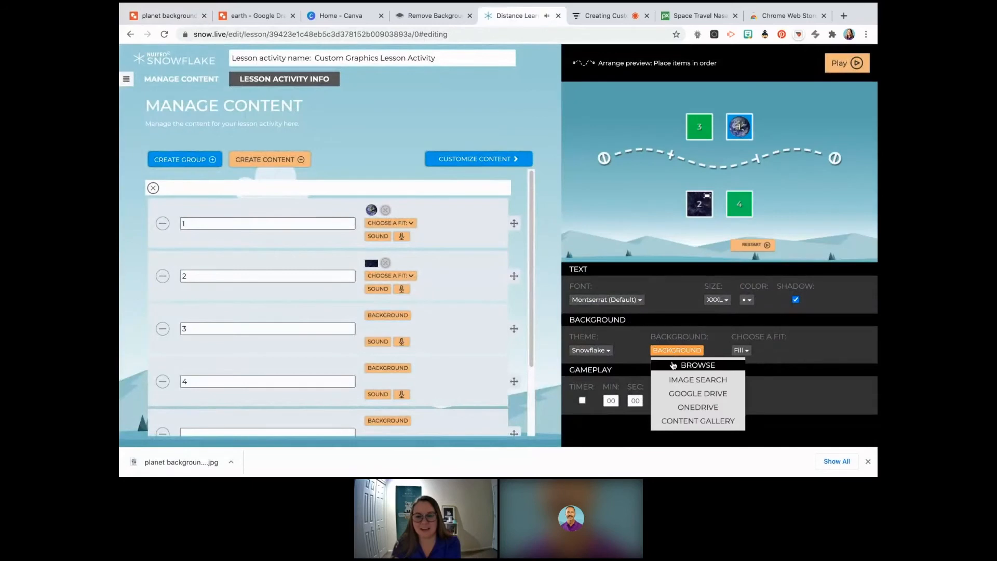
Step: Upload the downloaded planet background JPG from the computer as the activity background and close the downloads bar
{"action": "left_click", "coordinate": [672, 364]}
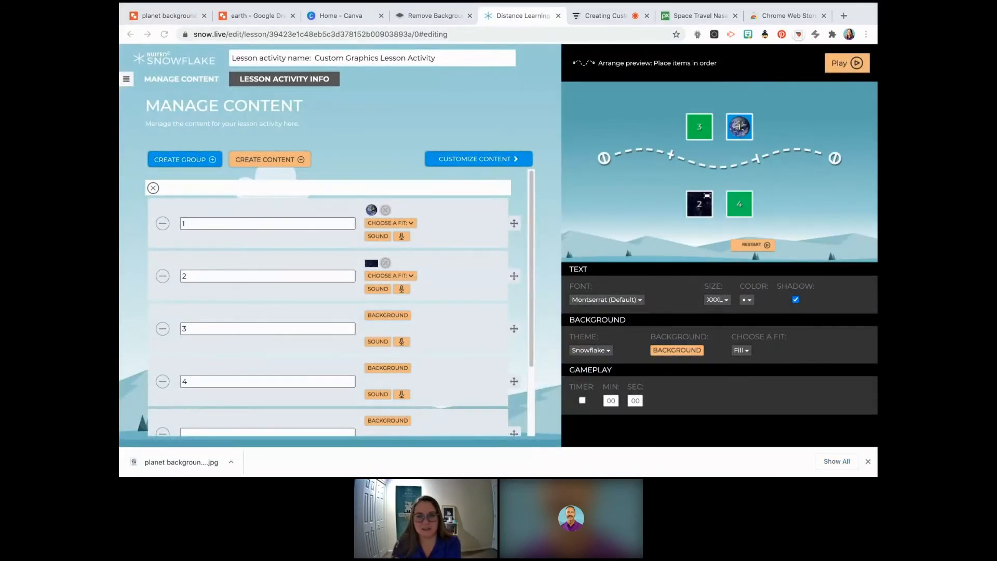
{"action": "left_click", "coordinate": [868, 462]}
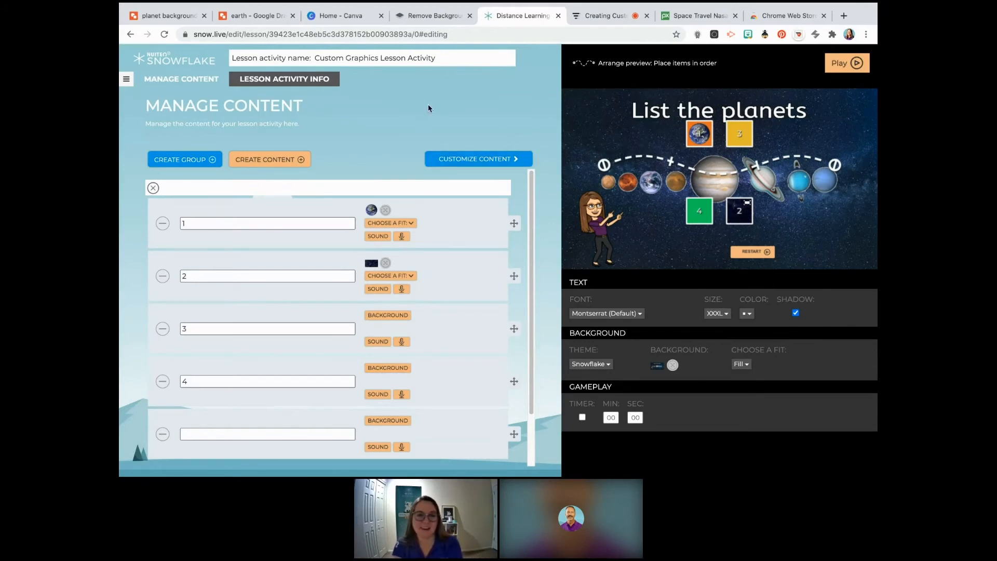
Step: Switch to Canva and create a new design with custom dimensions of 1920 × 1080 px
{"action": "left_click", "coordinate": [325, 17]}
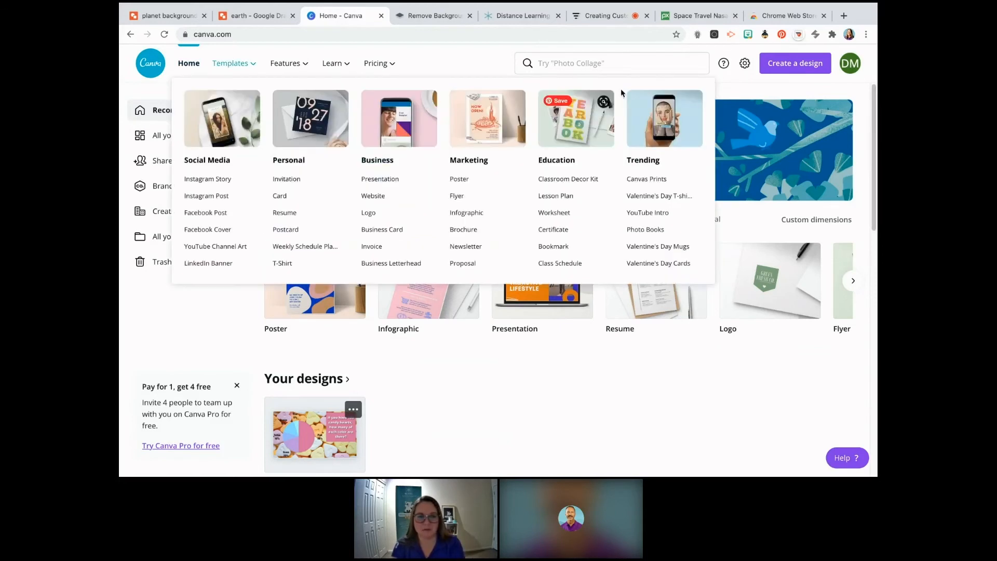
{"action": "mouse_move", "coordinate": [222, 68]}
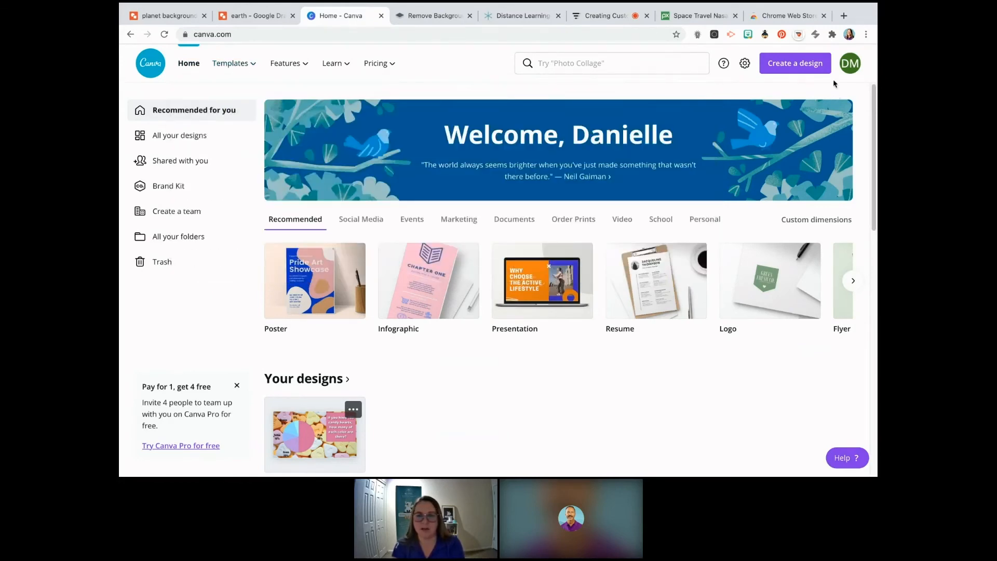
{"action": "left_click", "coordinate": [796, 65]}
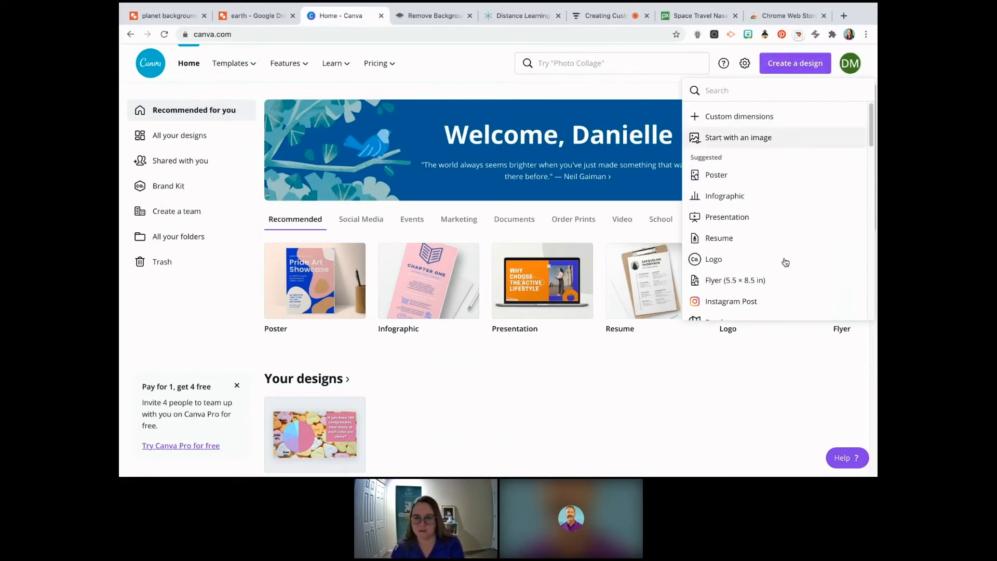
{"action": "scroll", "coordinate": [784, 266], "scroll_direction": "down", "scroll_amount": 5}
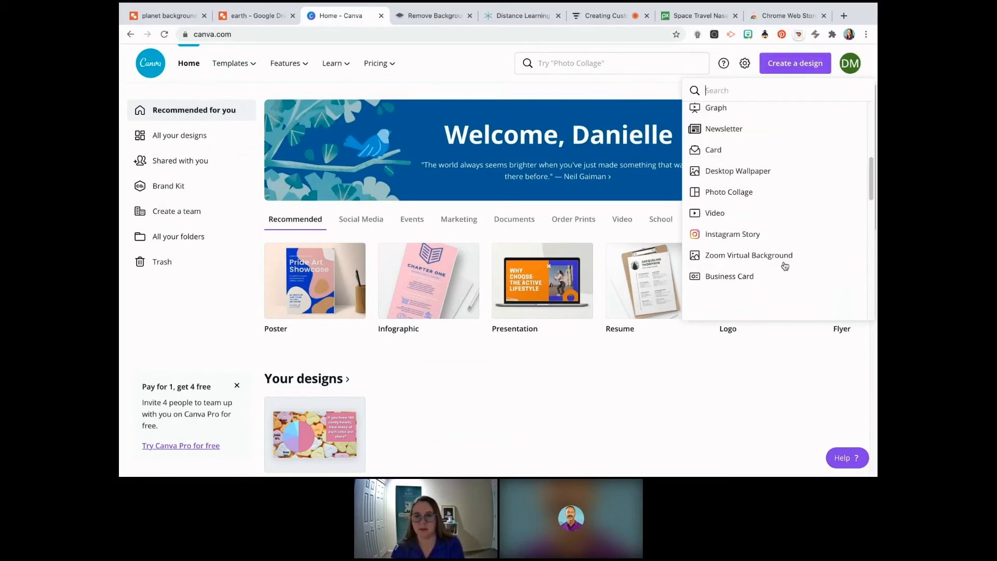
{"action": "scroll", "coordinate": [784, 266], "scroll_direction": "up", "scroll_amount": 5}
{"action": "left_click", "coordinate": [745, 114]}
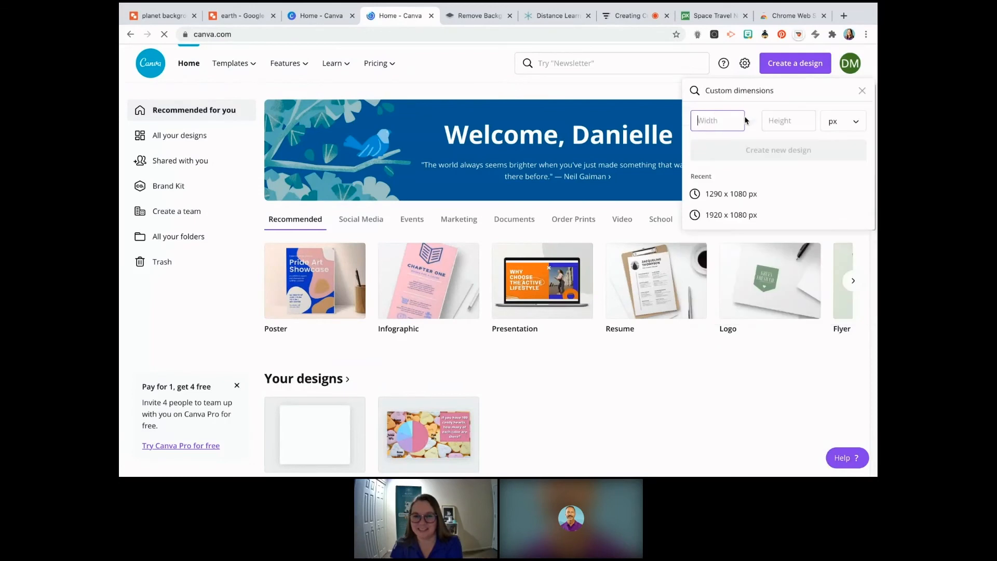
{"action": "type", "text": "1920"}
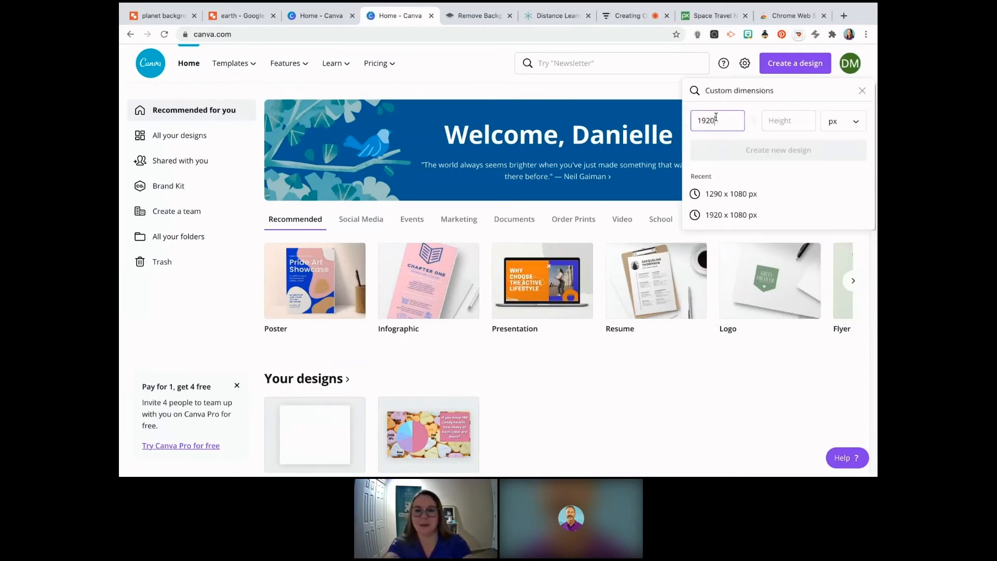
{"action": "key", "text": "Tab"}
{"action": "type", "text": "108"}
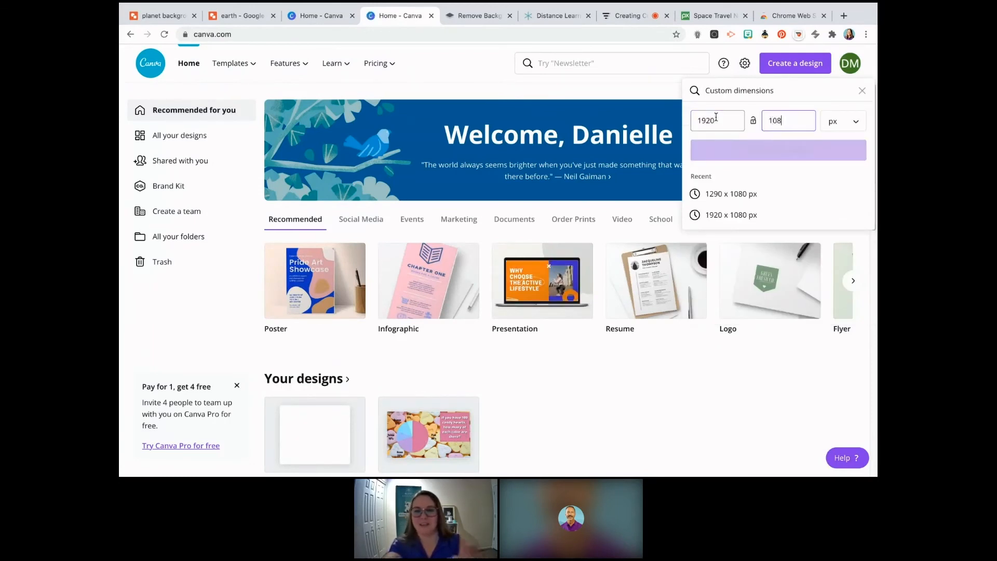
{"action": "type", "text": "0"}
{"action": "left_click", "coordinate": [726, 150]}
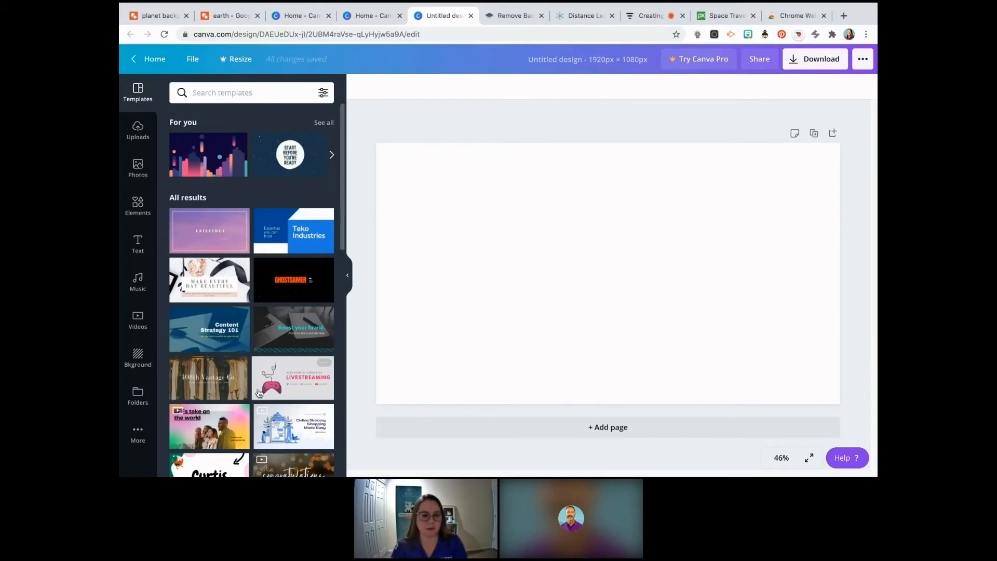
Step: Browse the available templates for the blank 1920 × 1080 px design
{"action": "scroll", "coordinate": [259, 393], "scroll_direction": "down", "scroll_amount": 7}
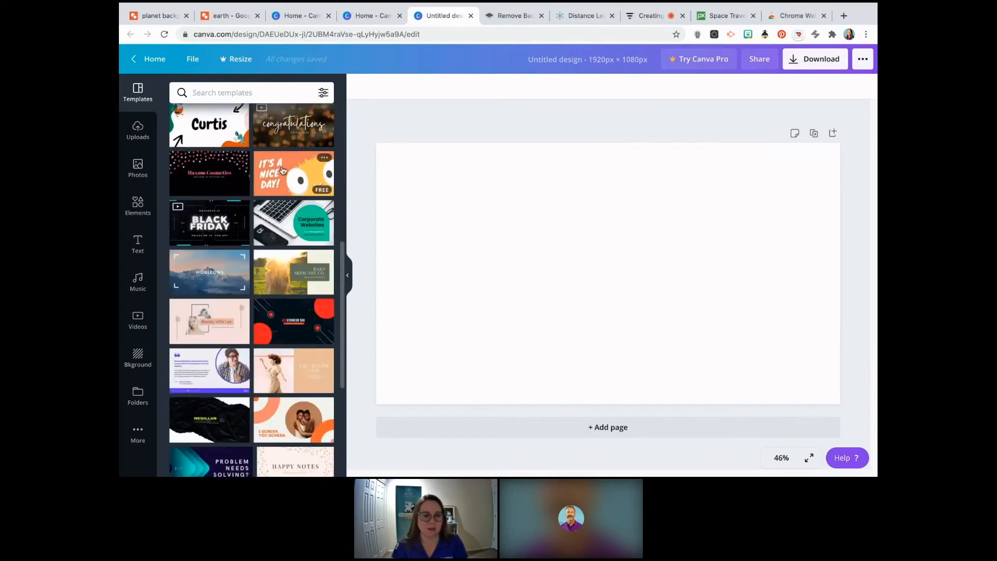
{"action": "scroll", "coordinate": [275, 386], "scroll_direction": "down", "scroll_amount": 10}
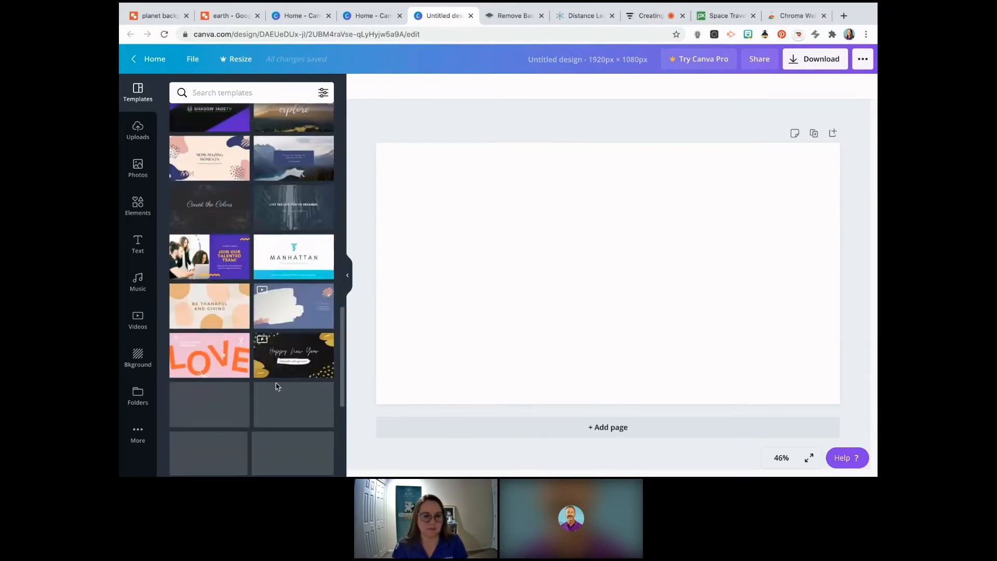
{"action": "scroll", "coordinate": [276, 386], "scroll_direction": "down", "scroll_amount": 2}
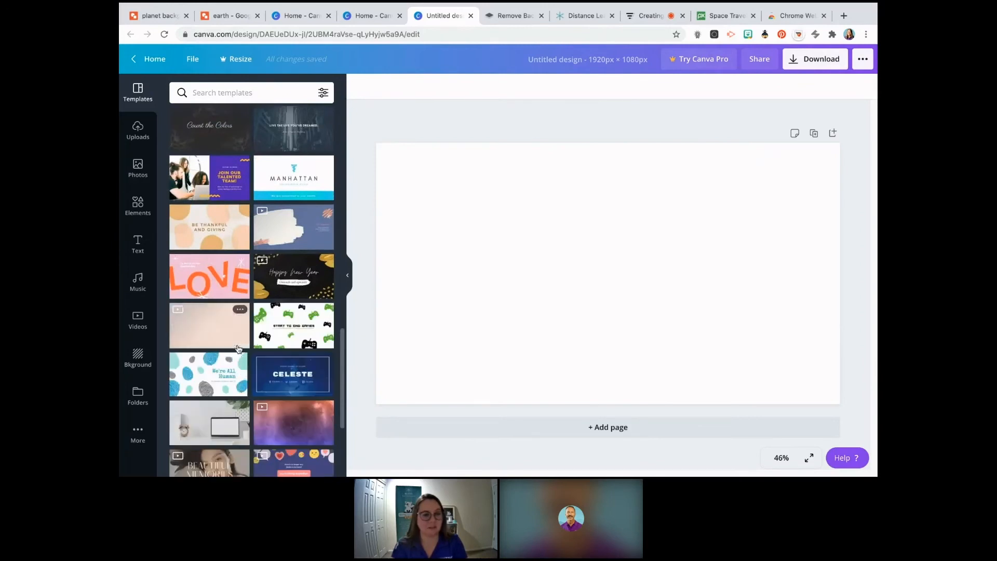
Step: Look further through the template results for more design ideas and return to the start of the list
{"action": "scroll", "coordinate": [238, 348], "scroll_direction": "down", "scroll_amount": 3}
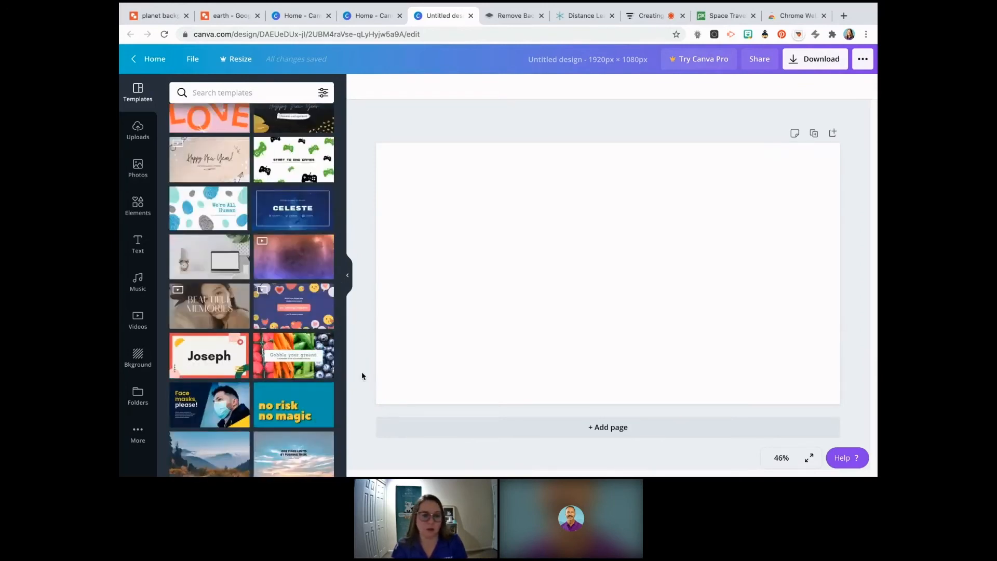
{"action": "scroll", "coordinate": [322, 374], "scroll_direction": "down", "scroll_amount": 2}
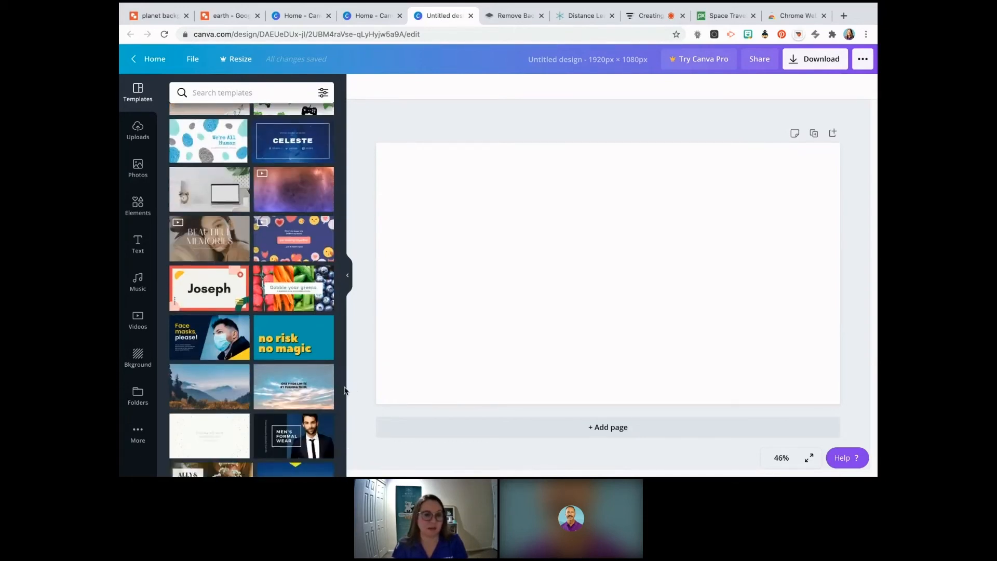
{"action": "scroll", "coordinate": [342, 388], "scroll_direction": "down", "scroll_amount": 4}
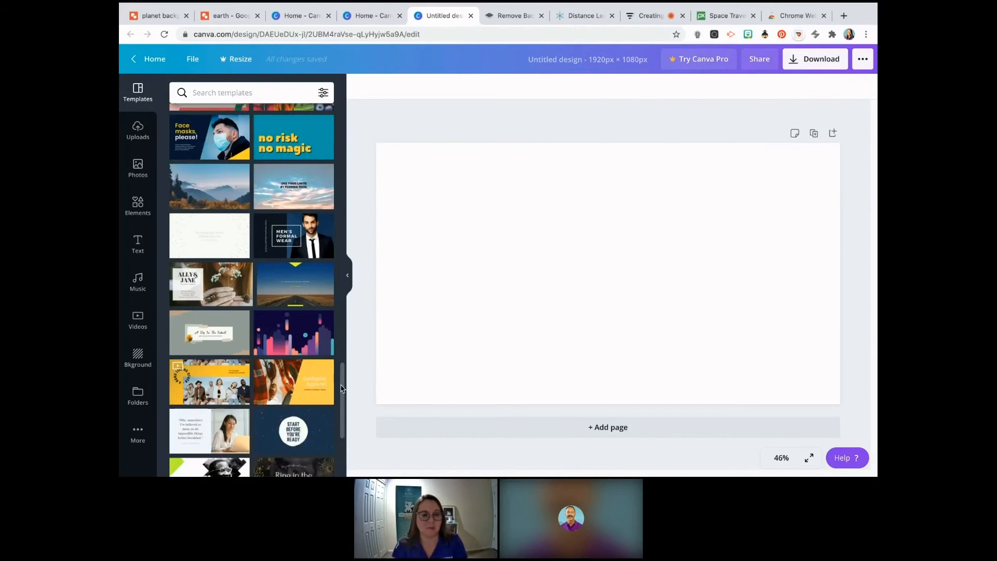
{"action": "scroll", "coordinate": [342, 388], "scroll_direction": "down", "scroll_amount": 1}
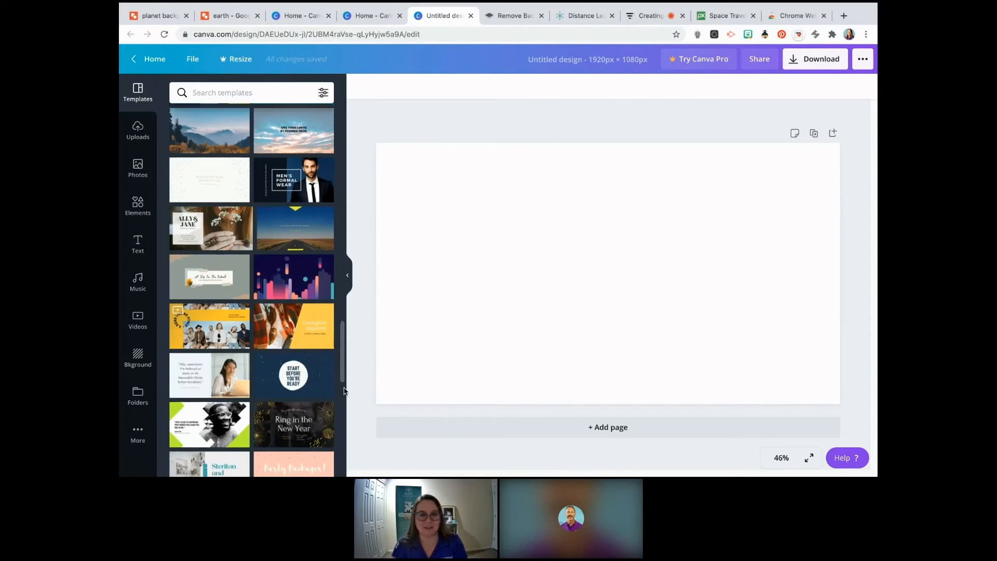
{"action": "scroll", "coordinate": [343, 391], "scroll_direction": "down", "scroll_amount": 1}
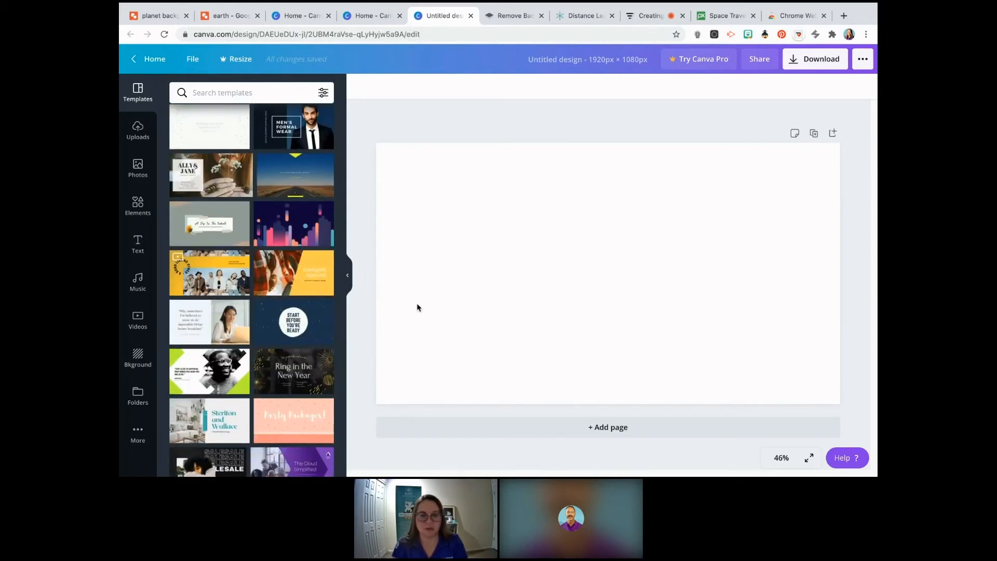
{"action": "scroll", "coordinate": [274, 363], "scroll_direction": "up", "scroll_amount": 5}
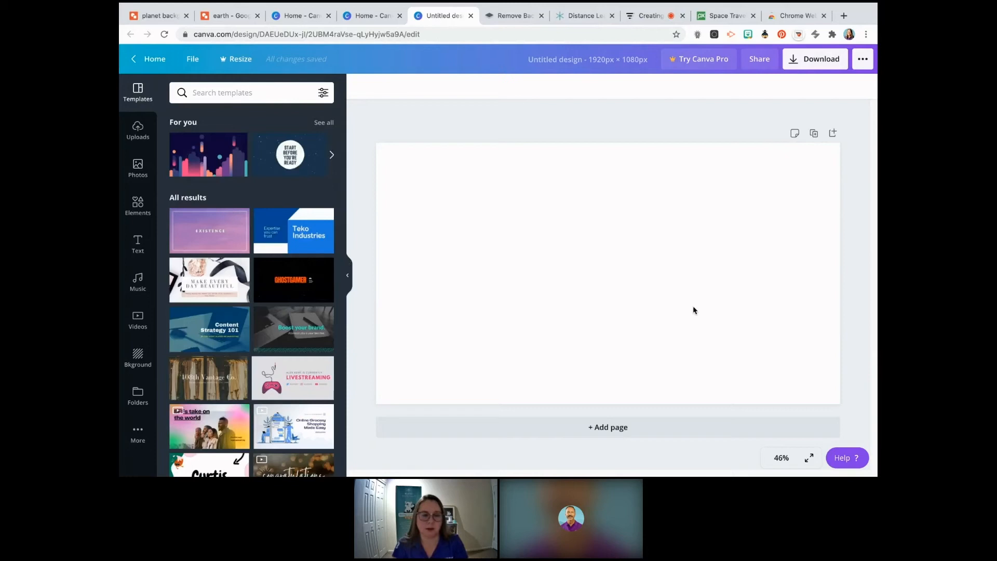
Step: Browse the available background images for the blank design
{"action": "left_click", "coordinate": [137, 356]}
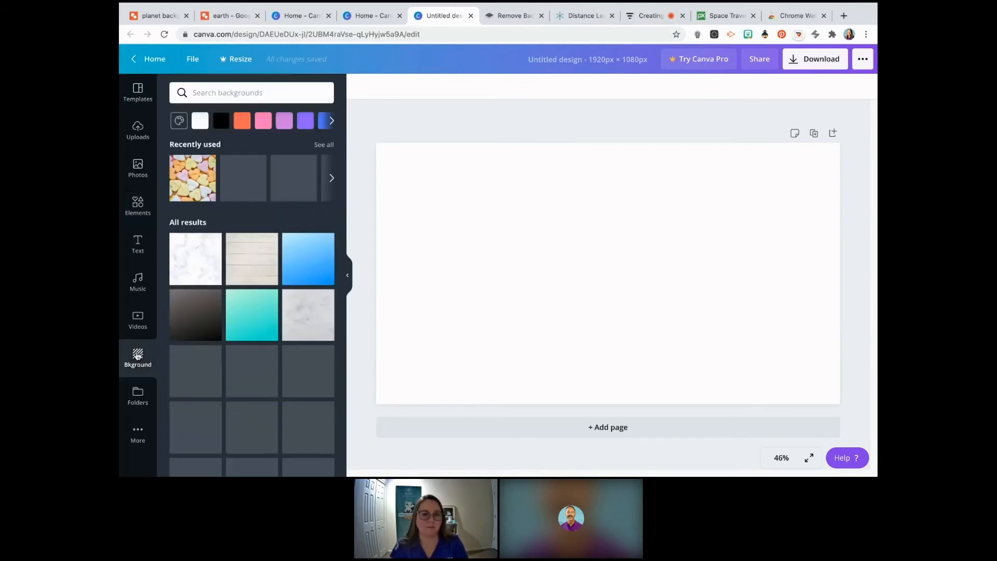
{"action": "scroll", "coordinate": [232, 337], "scroll_direction": "down", "scroll_amount": 5}
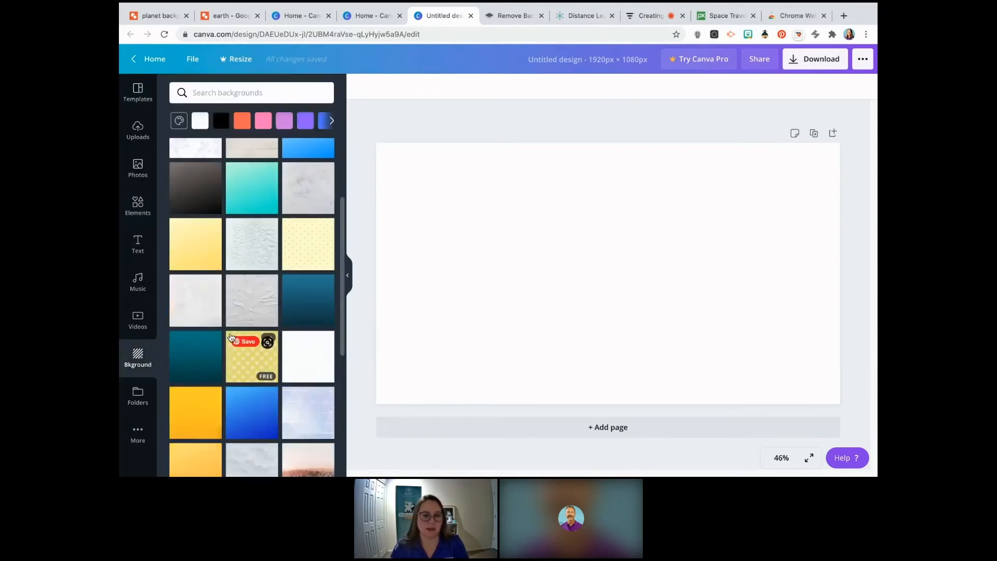
{"action": "scroll", "coordinate": [232, 338], "scroll_direction": "down", "scroll_amount": 4}
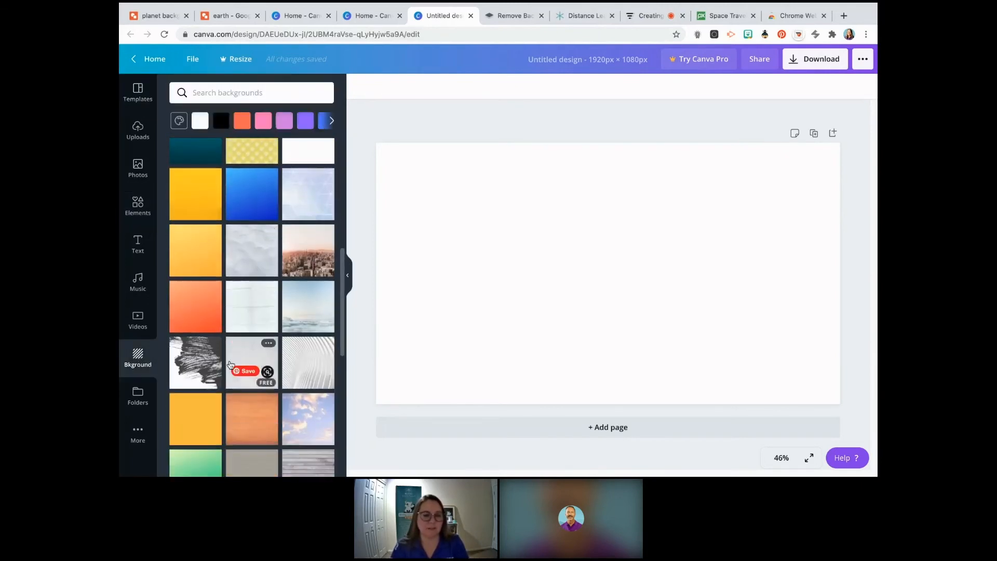
{"action": "scroll", "coordinate": [236, 369], "scroll_direction": "down", "scroll_amount": 3}
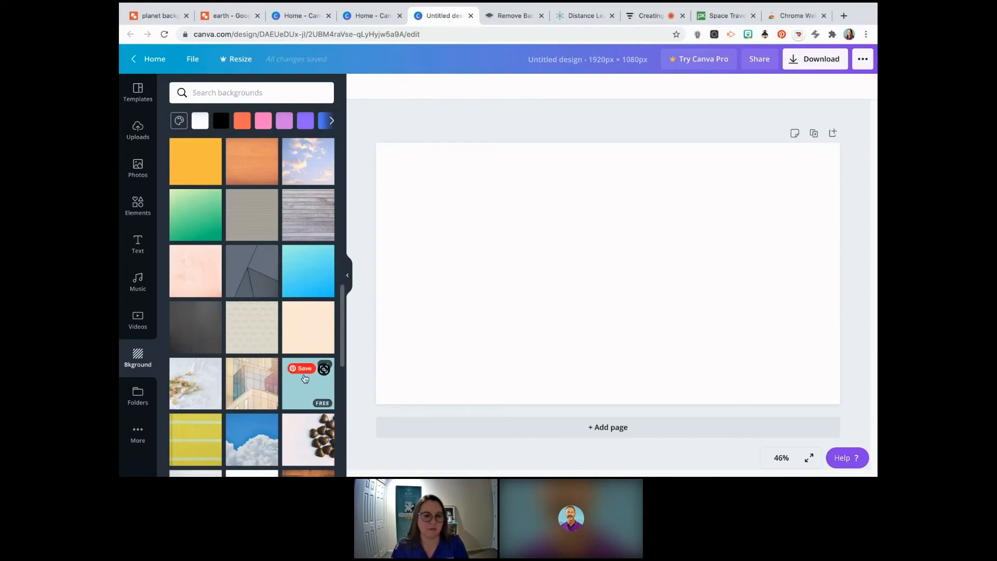
{"action": "scroll", "coordinate": [249, 373], "scroll_direction": "down", "scroll_amount": 2}
{"action": "scroll", "coordinate": [249, 373], "scroll_direction": "down", "scroll_amount": 6}
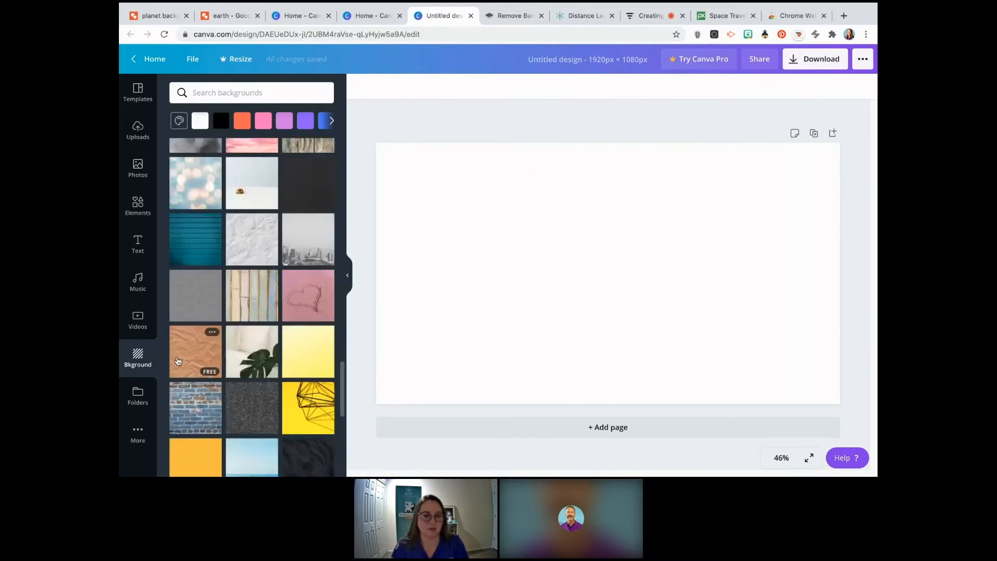
{"action": "scroll", "coordinate": [321, 405], "scroll_direction": "down", "scroll_amount": 3}
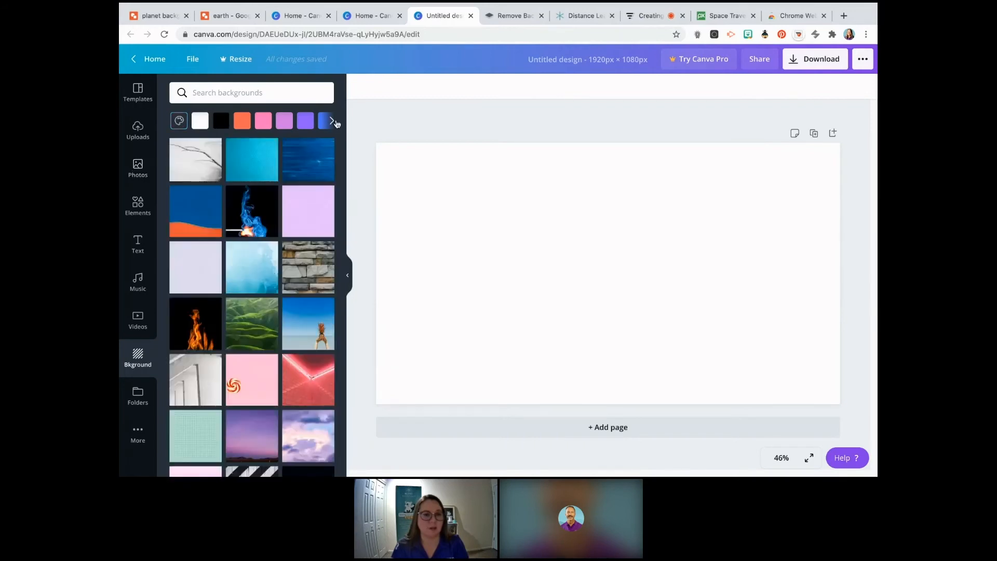
Step: Review the background color swatches, the default colors and the custom color picker
{"action": "left_click", "coordinate": [335, 123]}
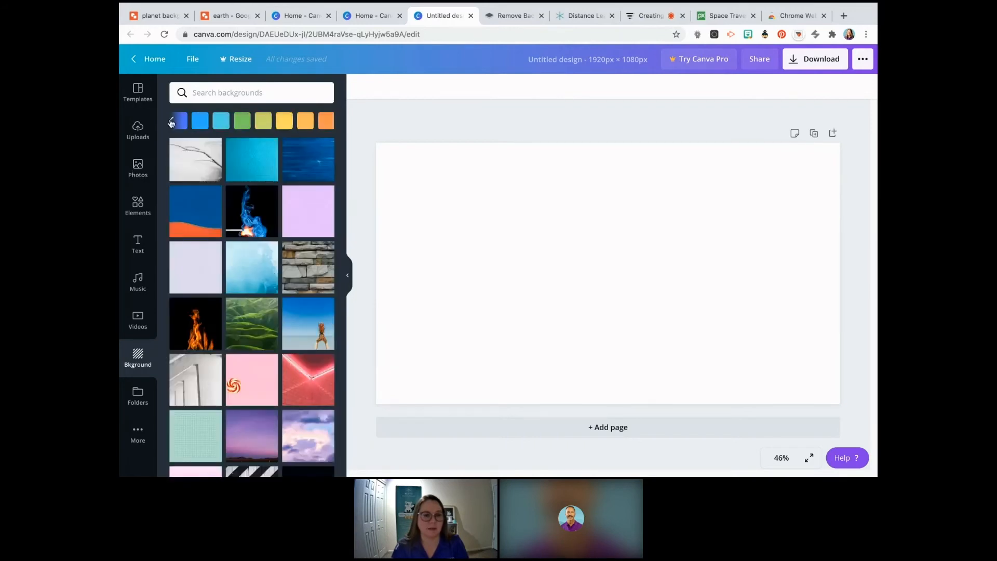
{"action": "left_click", "coordinate": [171, 122]}
{"action": "left_click", "coordinate": [179, 122]}
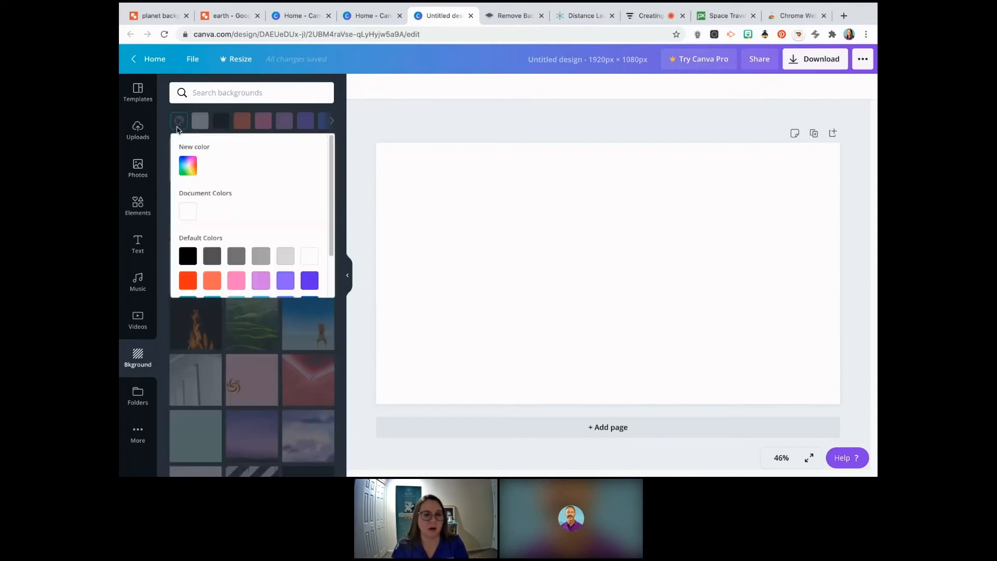
{"action": "left_click", "coordinate": [182, 165]}
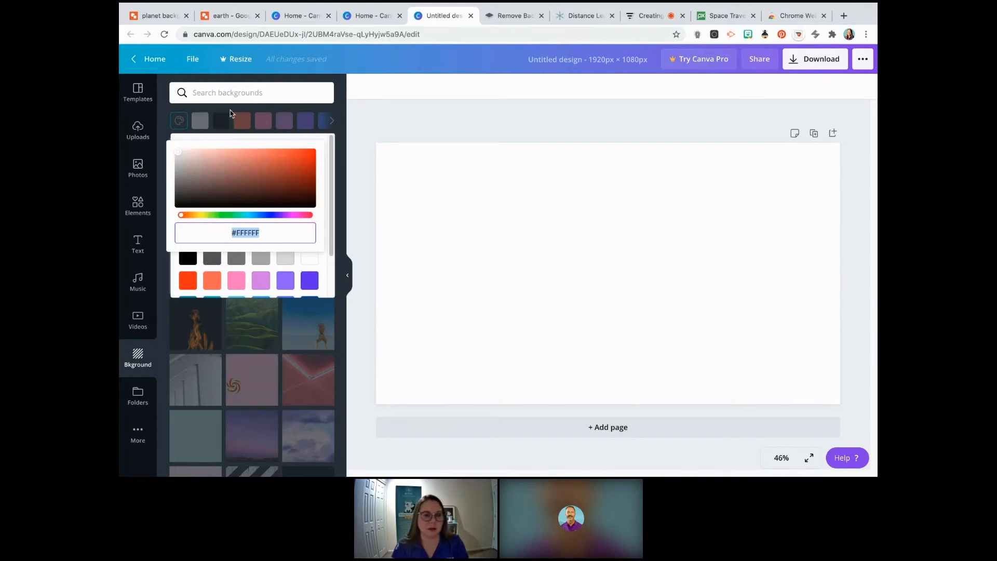
Step: Search the backgrounds for valentines and for hearts, and apply the pastel candy hearts photo as the page background
{"action": "left_click", "coordinate": [228, 95]}
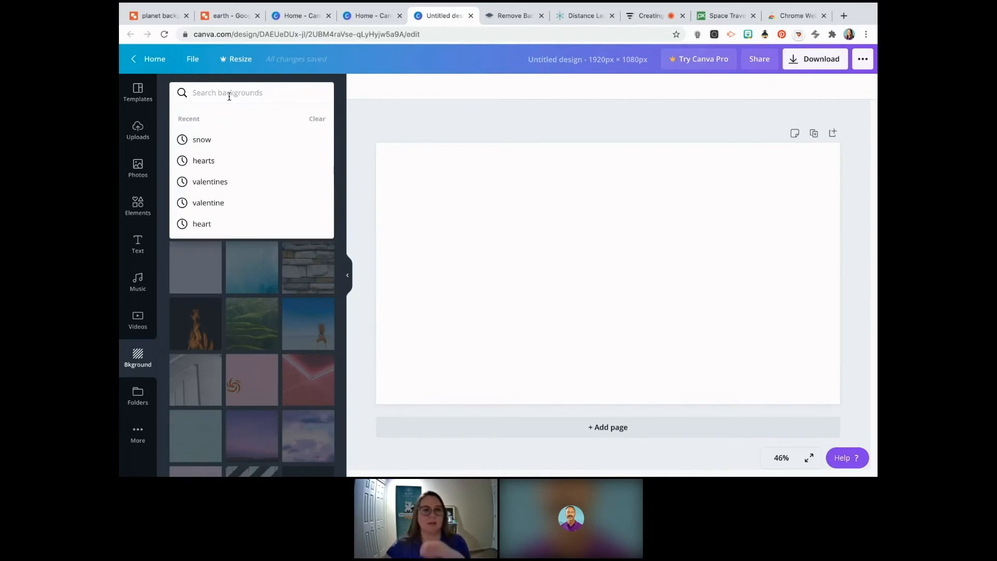
{"action": "left_click", "coordinate": [245, 183]}
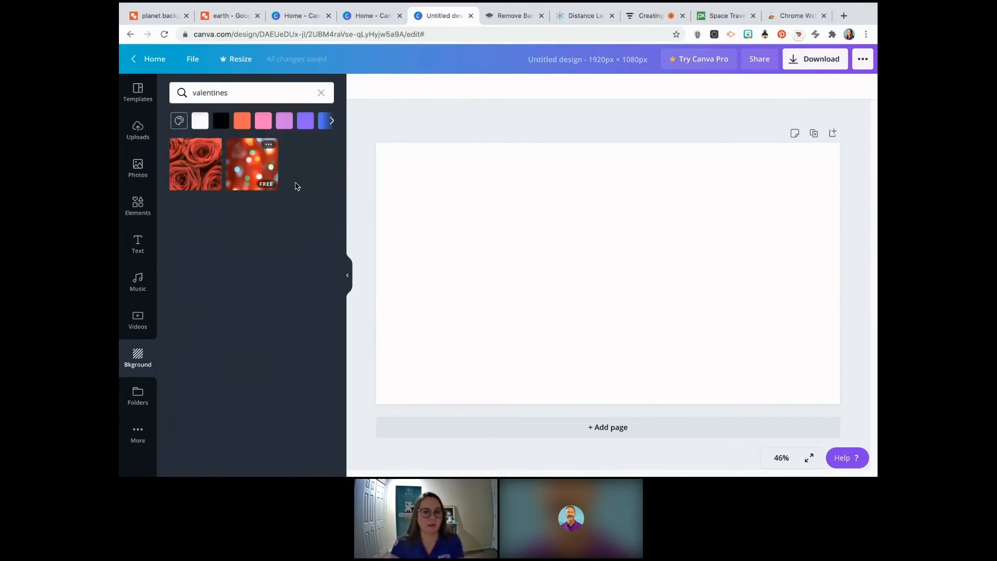
{"action": "left_click", "coordinate": [247, 92]}
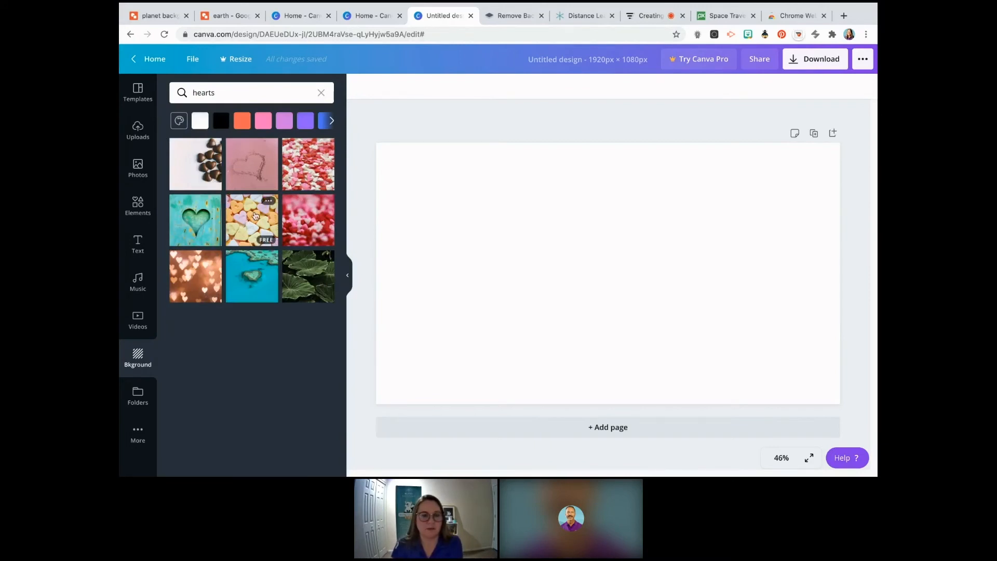
{"action": "left_click", "coordinate": [248, 218]}
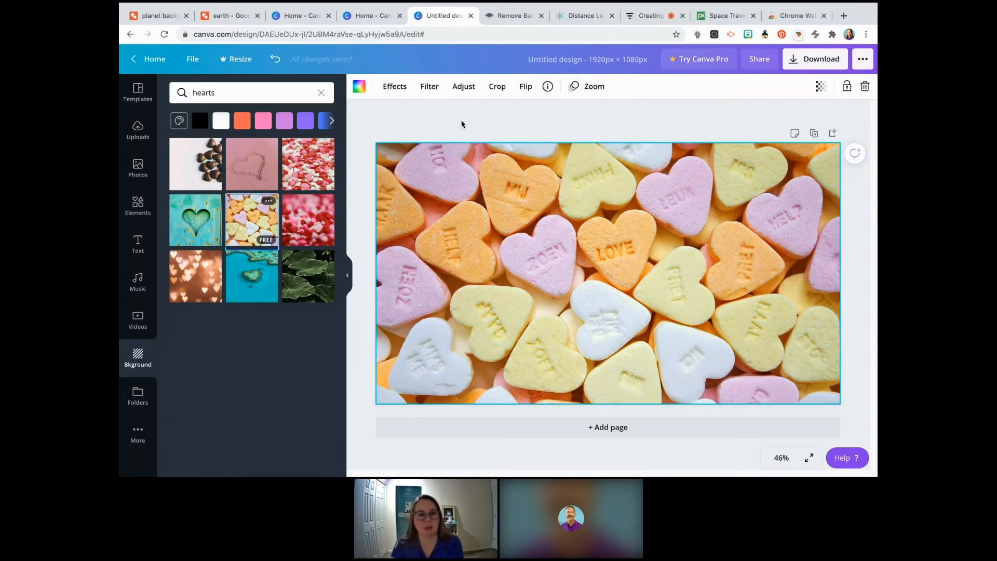
Step: Examine the image effects offered for the candy hearts background, from Pixelate, BadTV and Glitch to Duotone and Slice
{"action": "left_click", "coordinate": [395, 87]}
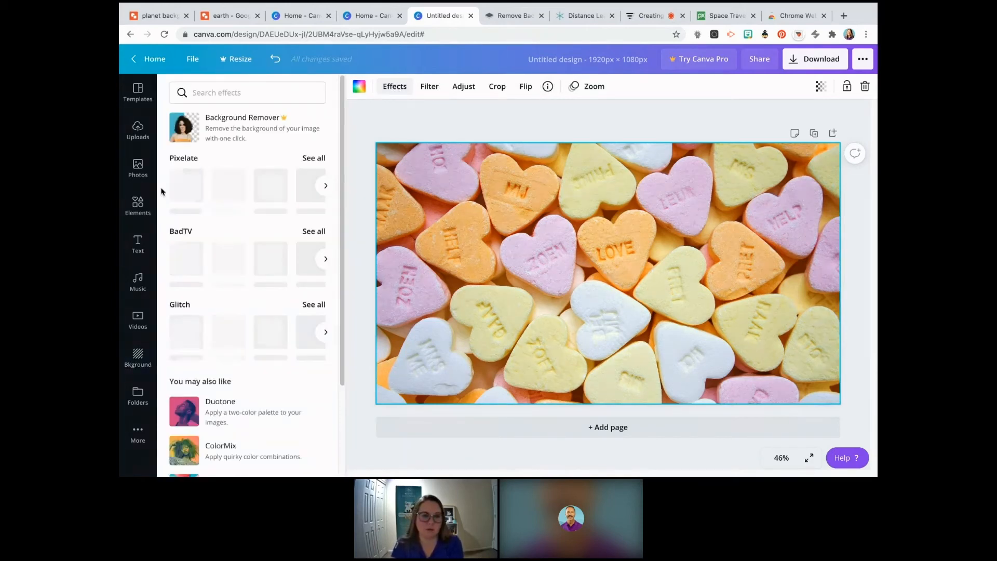
{"action": "scroll", "coordinate": [244, 319], "scroll_direction": "down", "scroll_amount": 2}
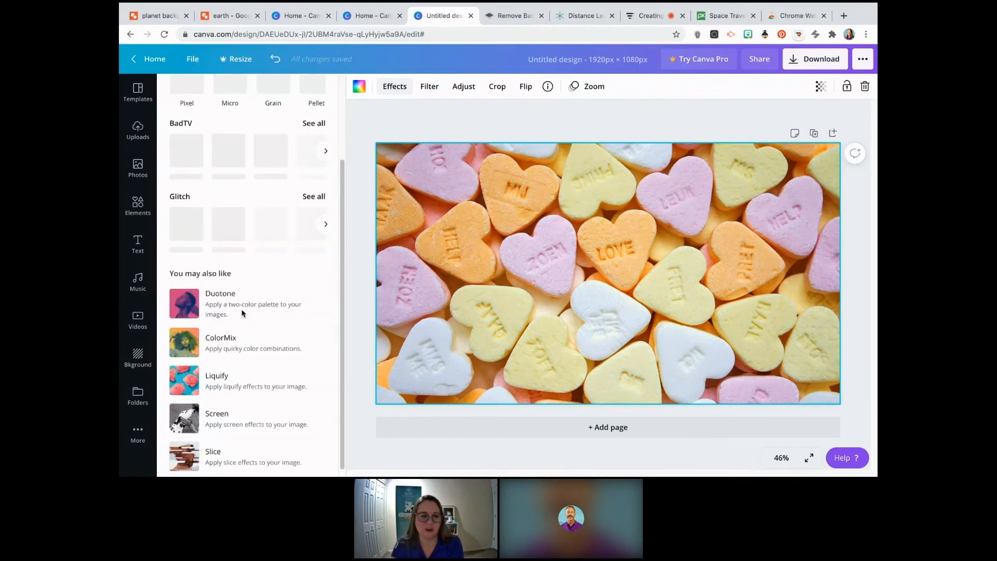
{"action": "scroll", "coordinate": [238, 280], "scroll_direction": "up", "scroll_amount": 2}
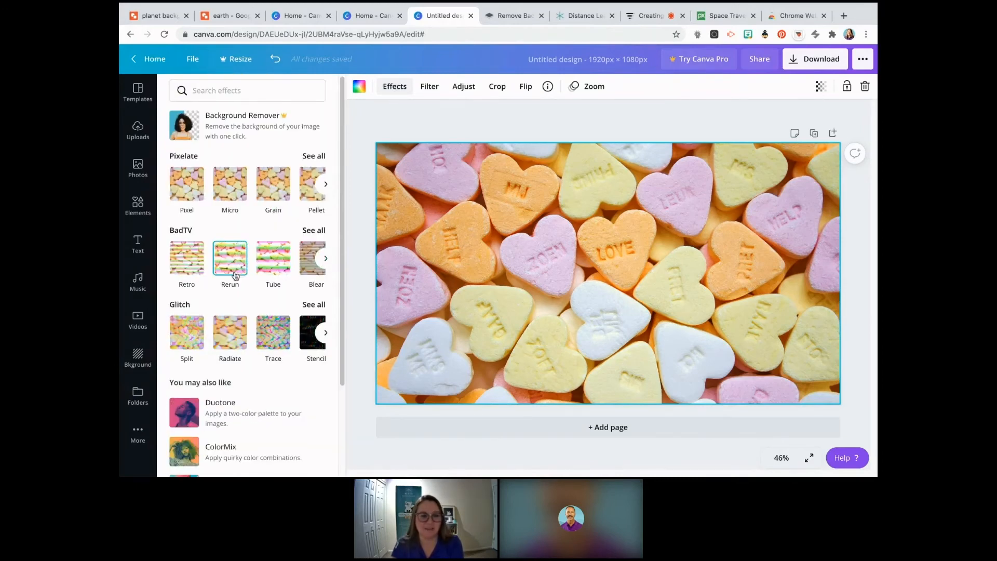
{"action": "scroll", "coordinate": [244, 267], "scroll_direction": "down", "scroll_amount": 1}
{"action": "scroll", "coordinate": [260, 249], "scroll_direction": "down", "scroll_amount": 1}
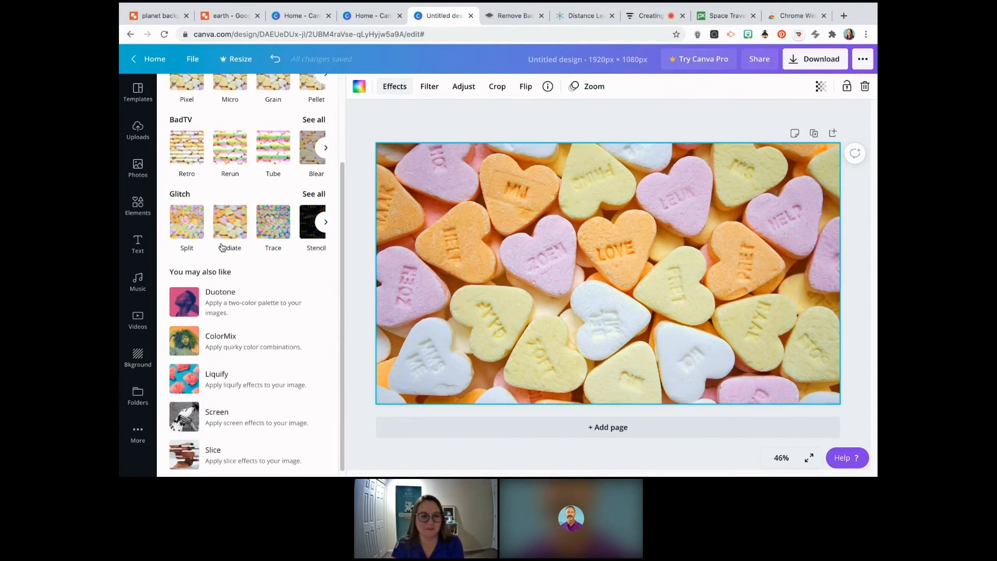
{"action": "scroll", "coordinate": [222, 248], "scroll_direction": "down", "scroll_amount": 1}
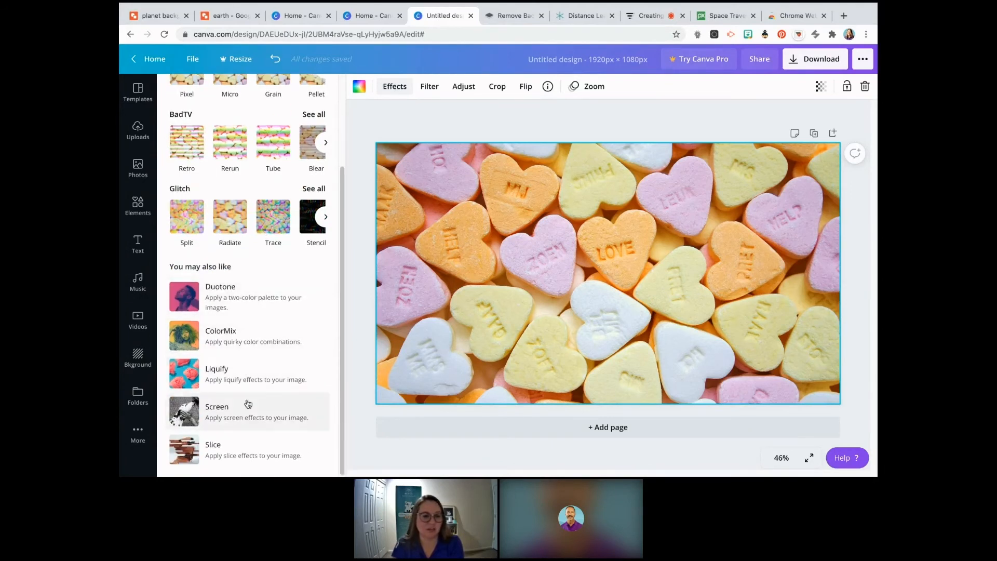
{"action": "scroll", "coordinate": [252, 405], "scroll_direction": "up", "scroll_amount": 3}
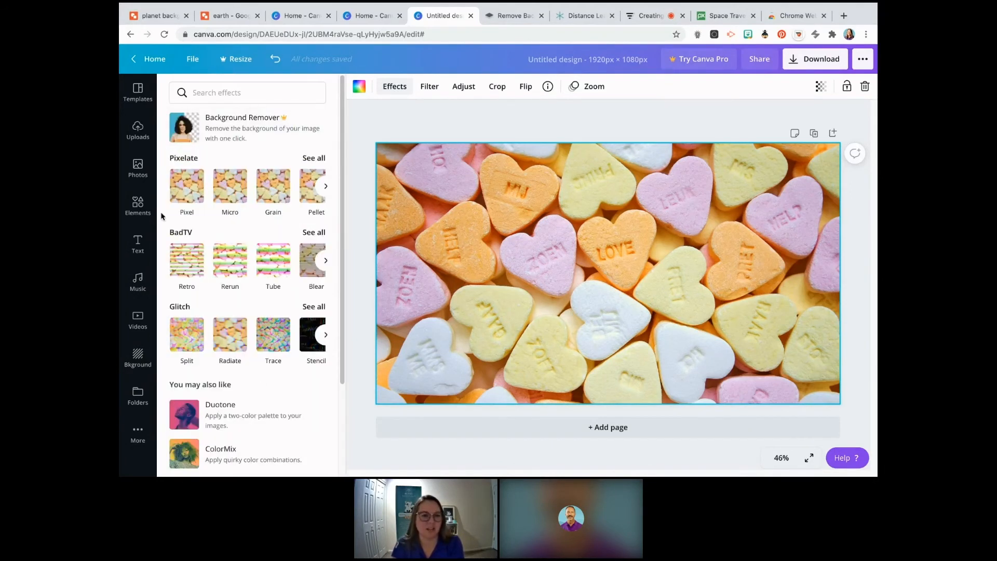
Step: Review the adjustment settings for the candy hearts background, and open its crop mode and cancel it
{"action": "left_click", "coordinate": [422, 88]}
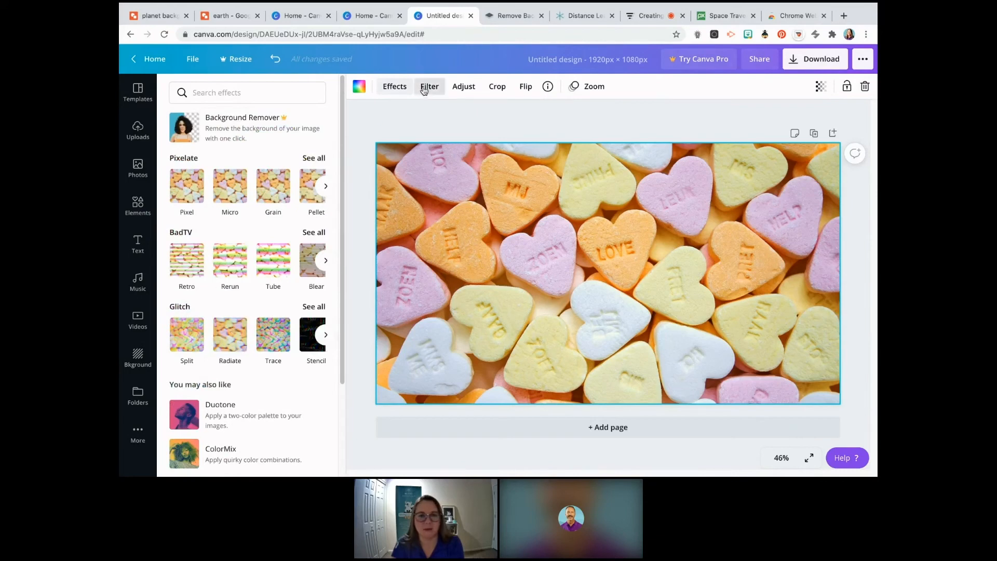
{"action": "left_click", "coordinate": [473, 91]}
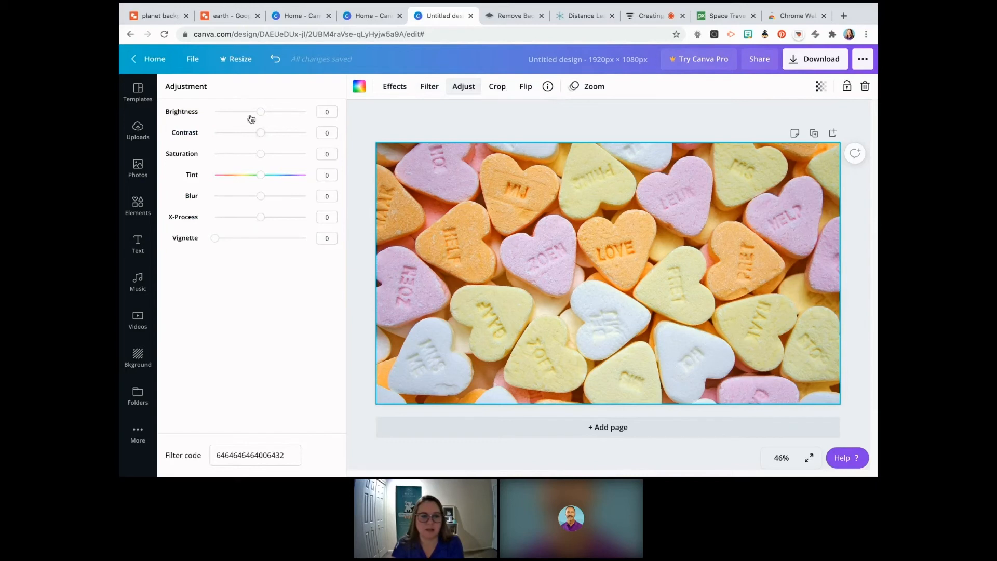
{"action": "left_click", "coordinate": [497, 87]}
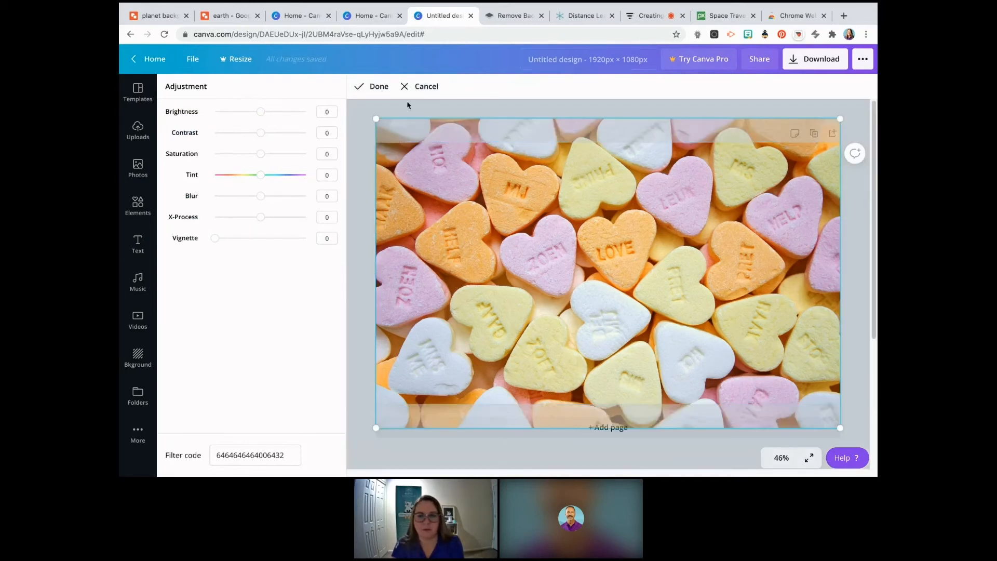
{"action": "left_click", "coordinate": [415, 87]}
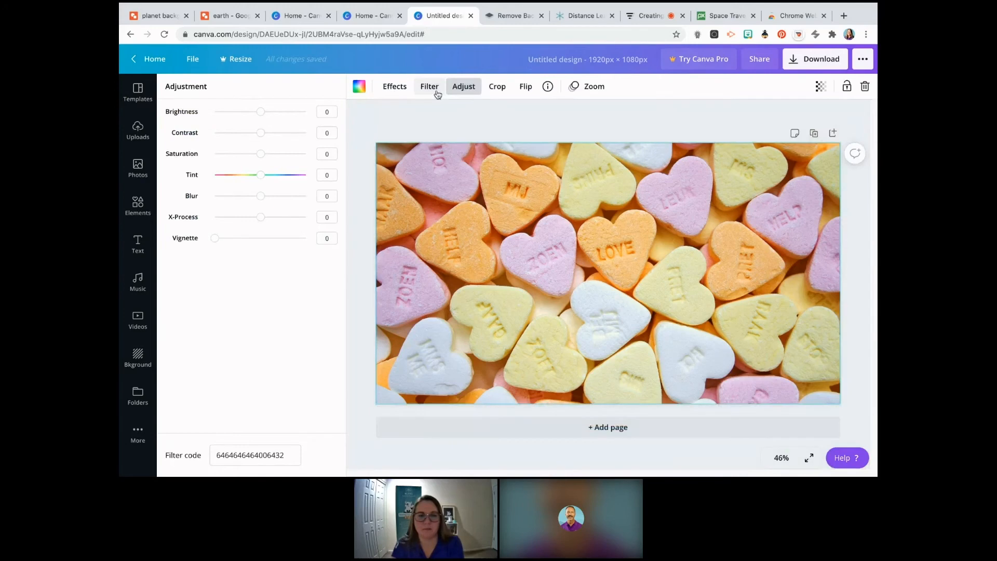
Step: Try flipping the candy hearts background horizontally and vertically
{"action": "left_click", "coordinate": [526, 87]}
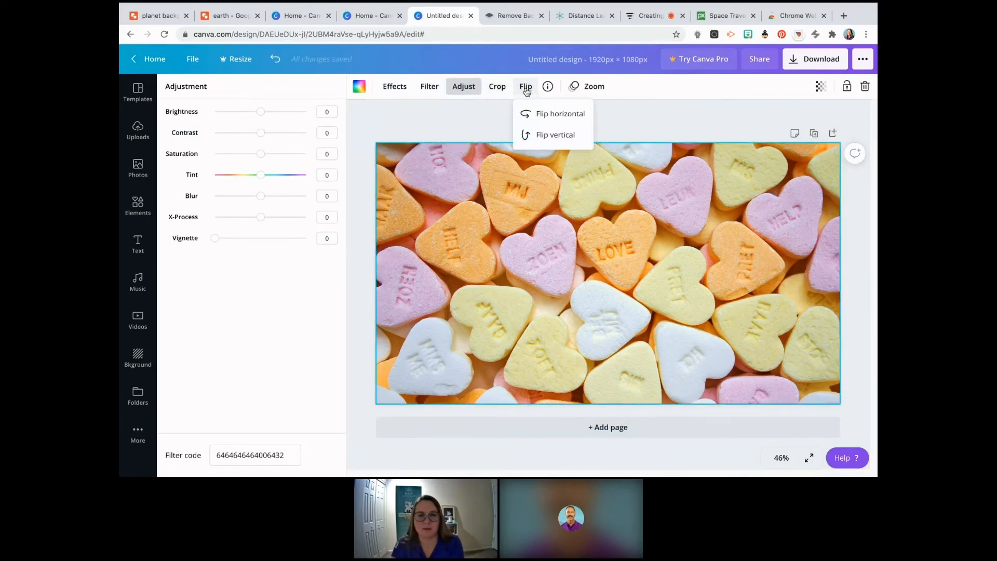
{"action": "left_click", "coordinate": [571, 115]}
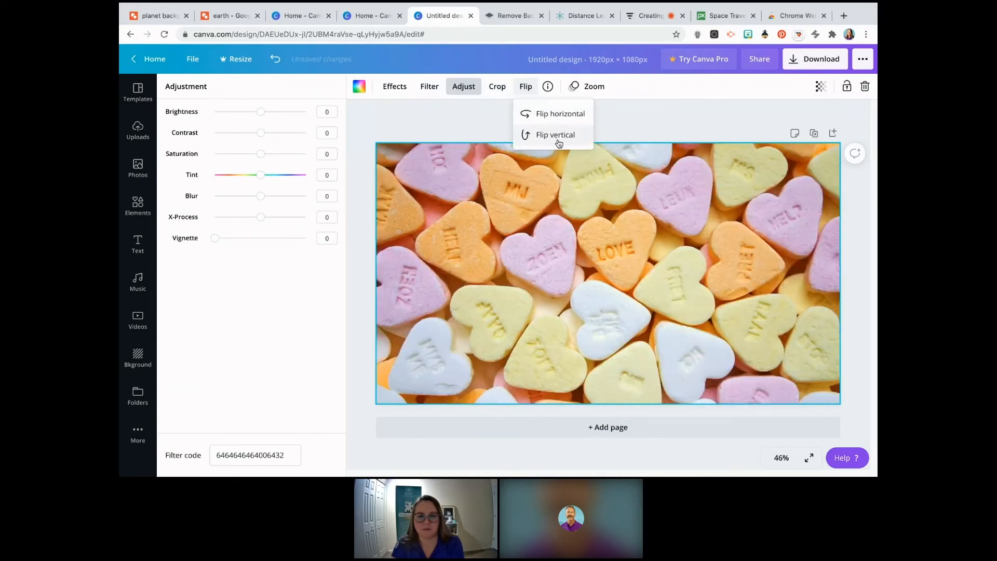
{"action": "left_click", "coordinate": [556, 137]}
{"action": "left_click", "coordinate": [554, 137]}
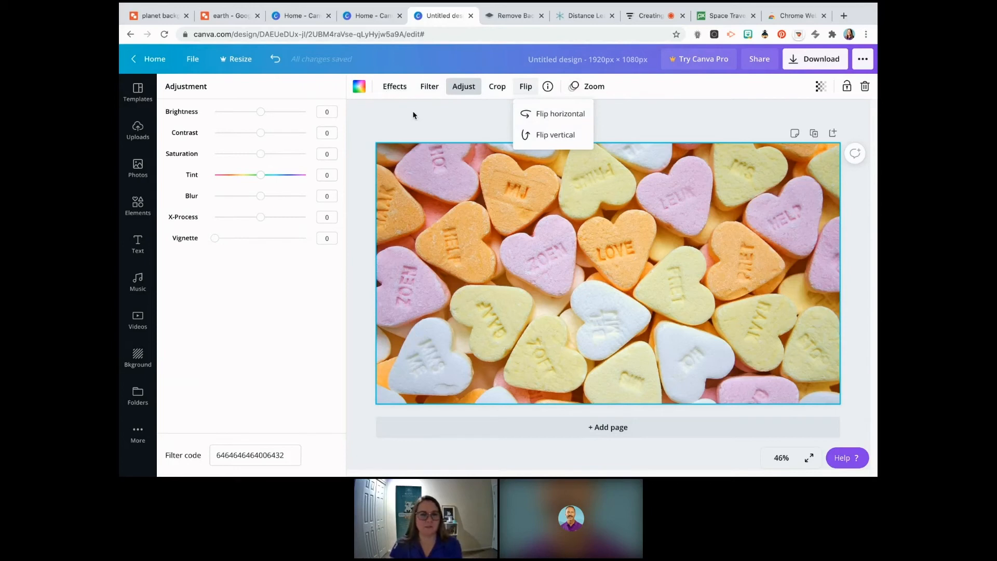
{"action": "key", "text": "Escape"}
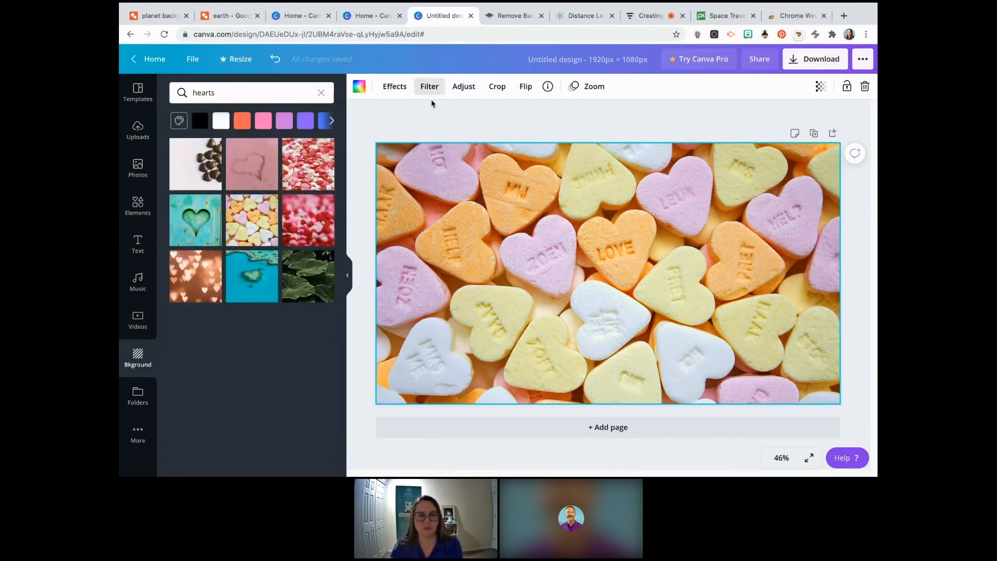
Step: Browse the ready-made text styles and font combinations available for the candy hearts page
{"action": "left_click", "coordinate": [523, 122]}
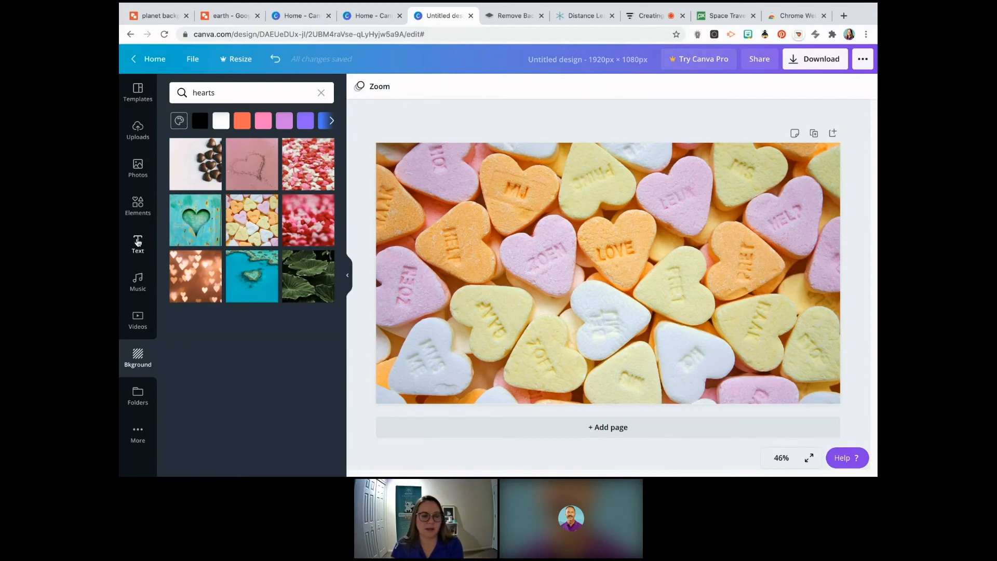
{"action": "left_click", "coordinate": [138, 242]}
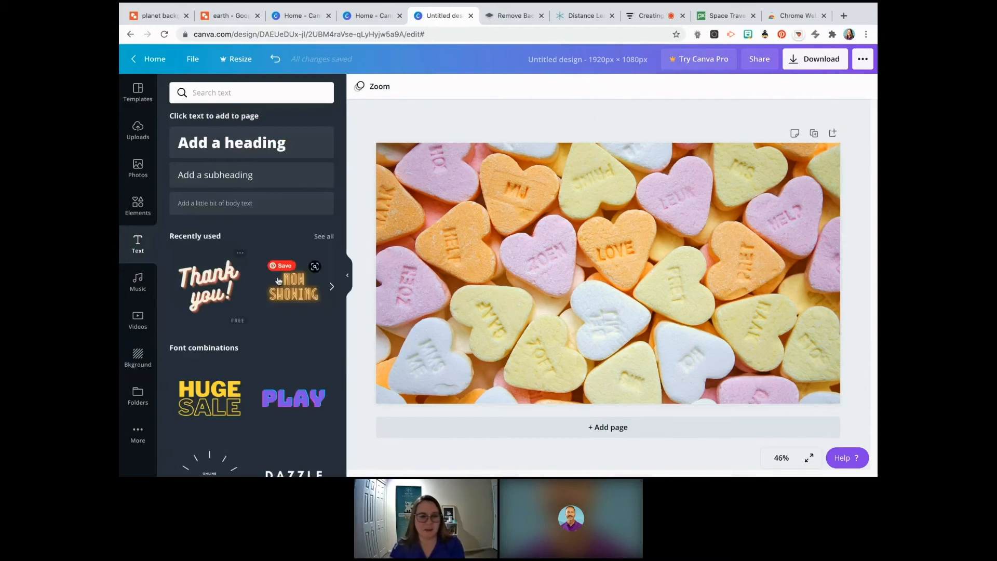
{"action": "scroll", "coordinate": [245, 366], "scroll_direction": "down", "scroll_amount": 1}
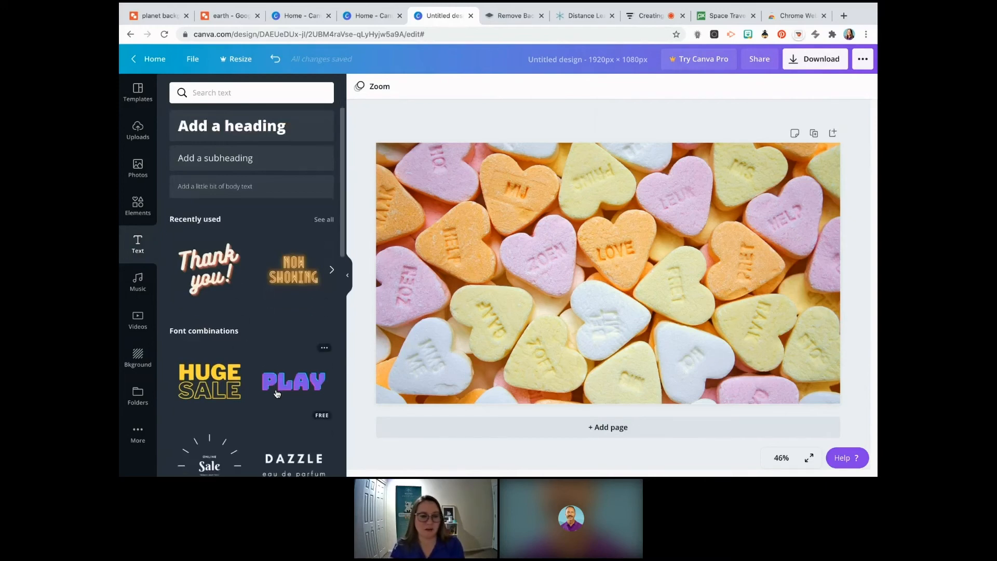
{"action": "scroll", "coordinate": [245, 366], "scroll_direction": "down", "scroll_amount": 5}
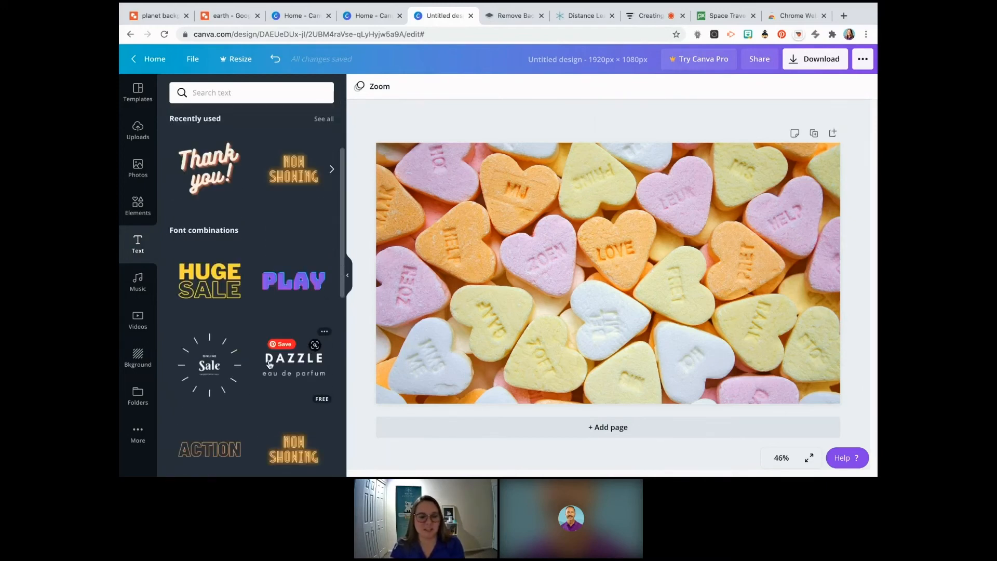
{"action": "scroll", "coordinate": [271, 365], "scroll_direction": "down", "scroll_amount": 3}
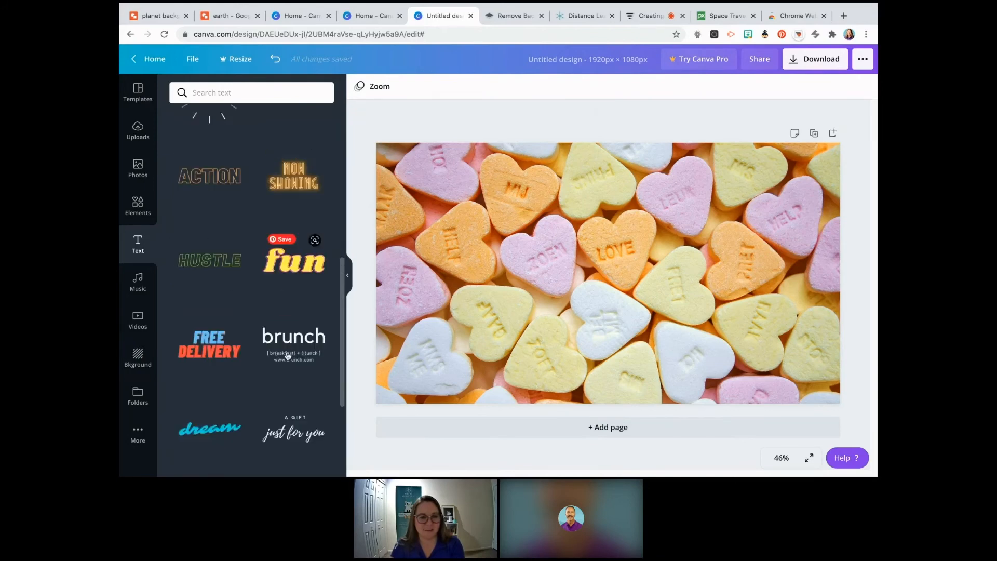
{"action": "scroll", "coordinate": [256, 368], "scroll_direction": "down", "scroll_amount": 6}
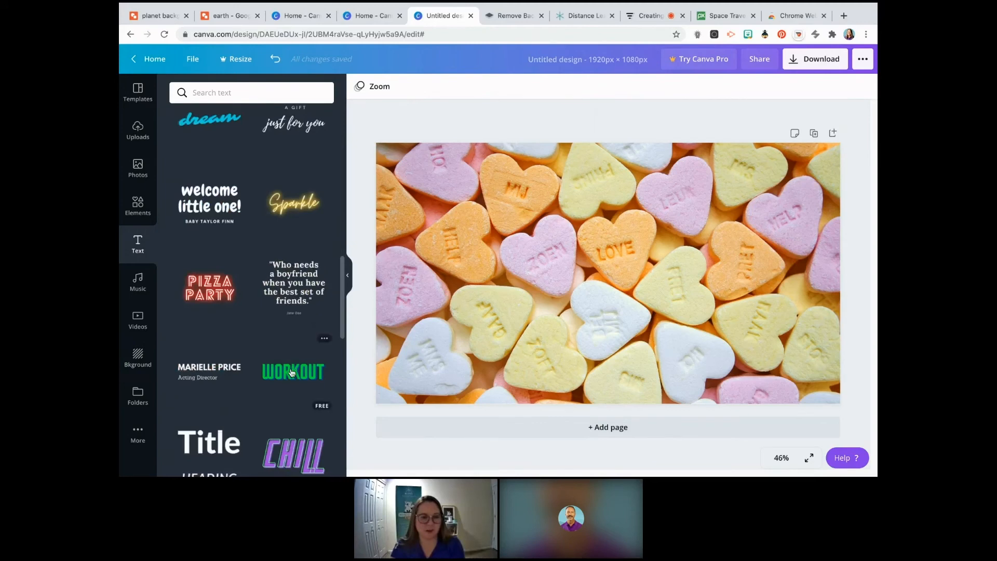
{"action": "scroll", "coordinate": [291, 372], "scroll_direction": "down", "scroll_amount": 2}
{"action": "scroll", "coordinate": [292, 373], "scroll_direction": "down", "scroll_amount": 9}
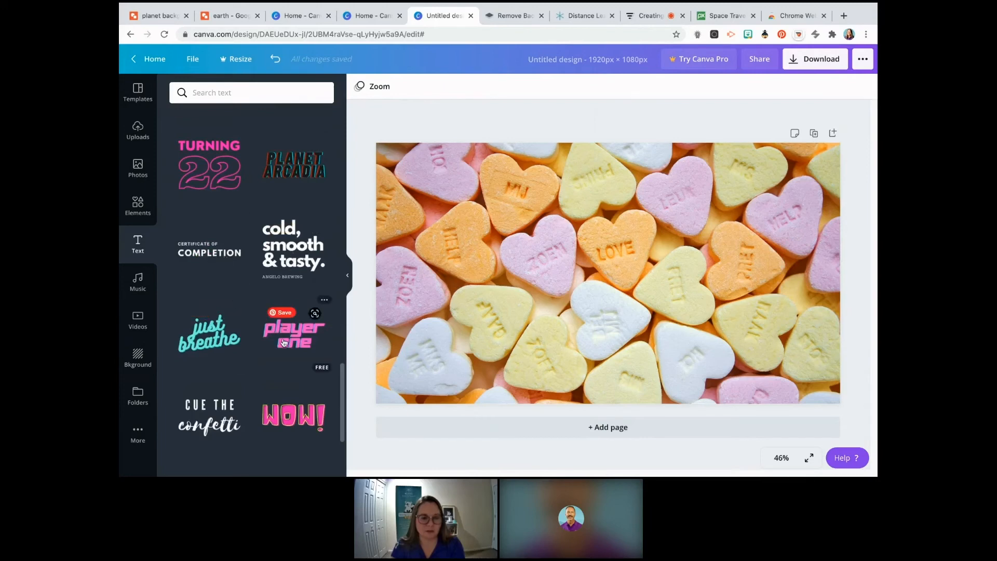
{"action": "scroll", "coordinate": [284, 345], "scroll_direction": "down", "scroll_amount": 1}
{"action": "scroll", "coordinate": [284, 344], "scroll_direction": "down", "scroll_amount": 5}
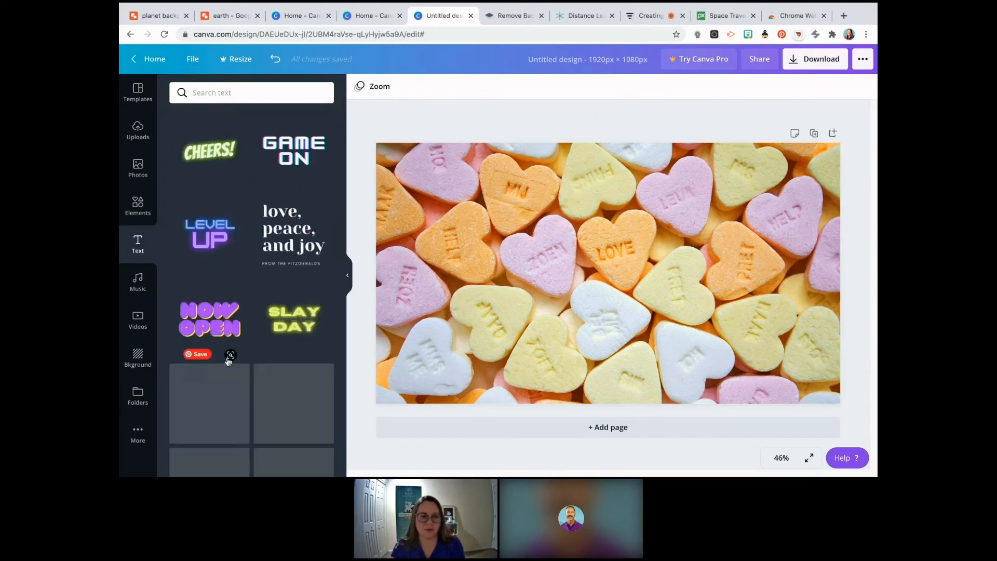
{"action": "scroll", "coordinate": [208, 387], "scroll_direction": "down", "scroll_amount": 2}
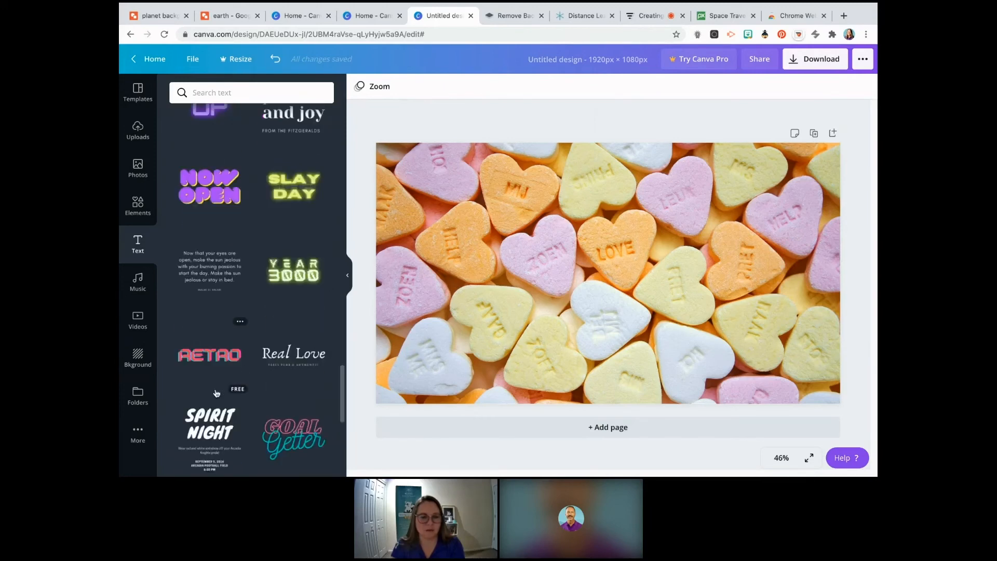
{"action": "scroll", "coordinate": [290, 343], "scroll_direction": "up", "scroll_amount": 8}
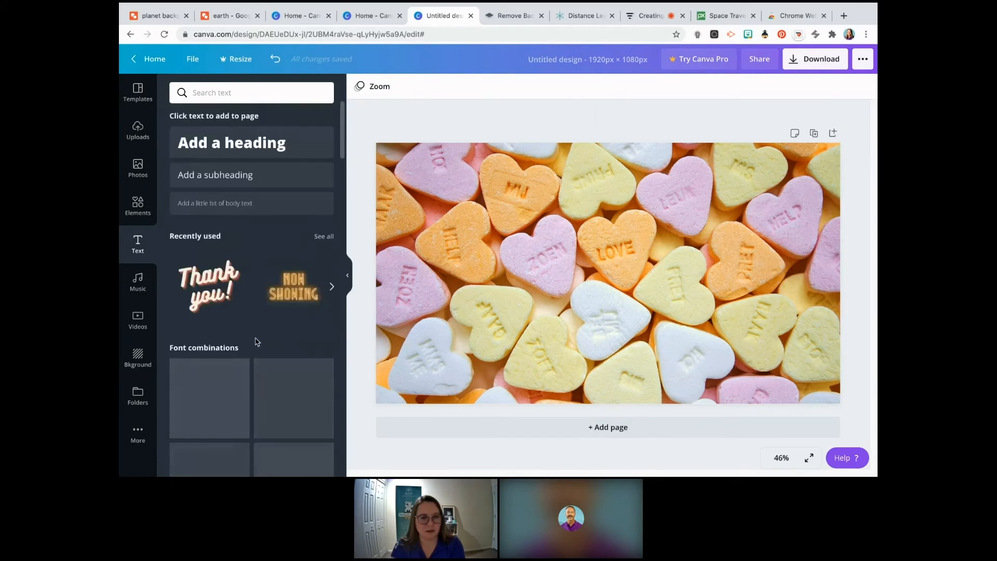
{"action": "scroll", "coordinate": [284, 352], "scroll_direction": "down", "scroll_amount": 1}
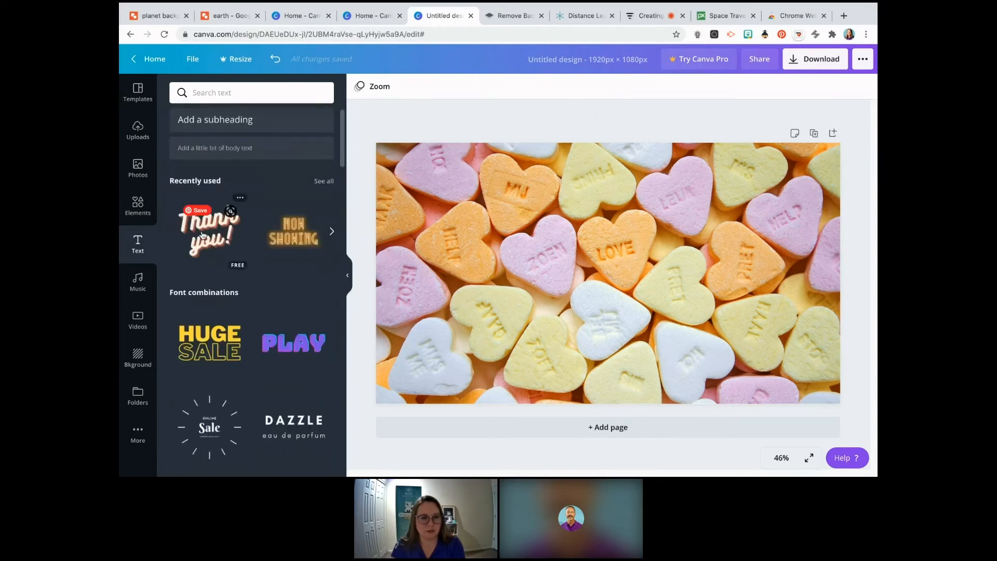
Step: Place the "Thank you!" text style on the candy hearts page and replace the word "Thank" with "Hello"
{"action": "left_click_drag", "start_coordinate": [207, 236], "coordinate": [503, 199]}
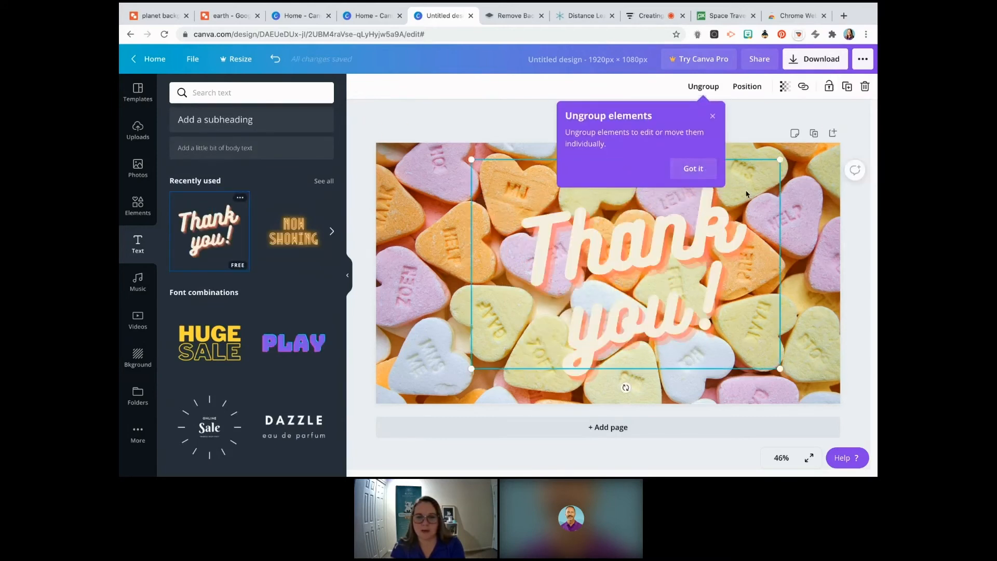
{"action": "left_click", "coordinate": [694, 170]}
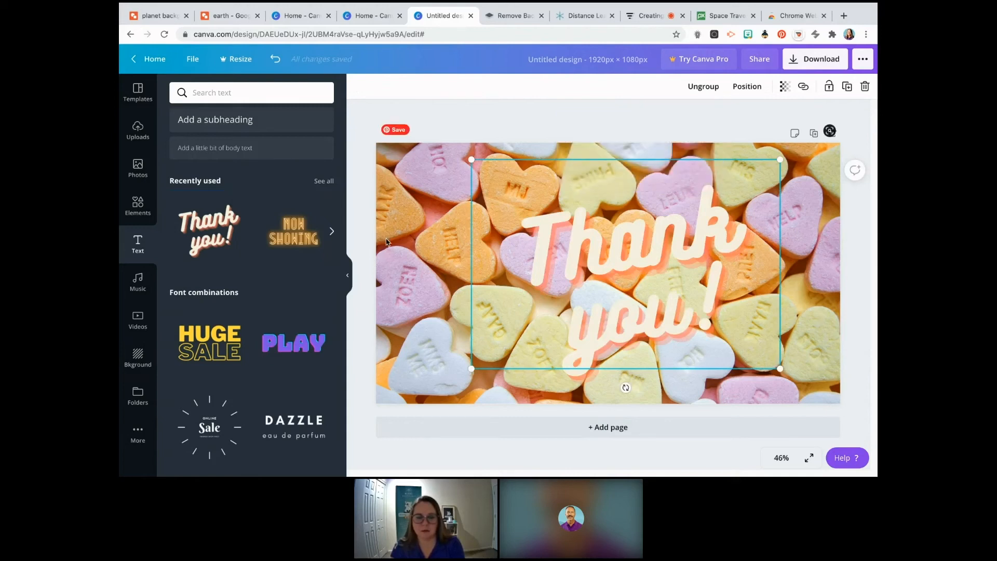
{"action": "left_click", "coordinate": [610, 253]}
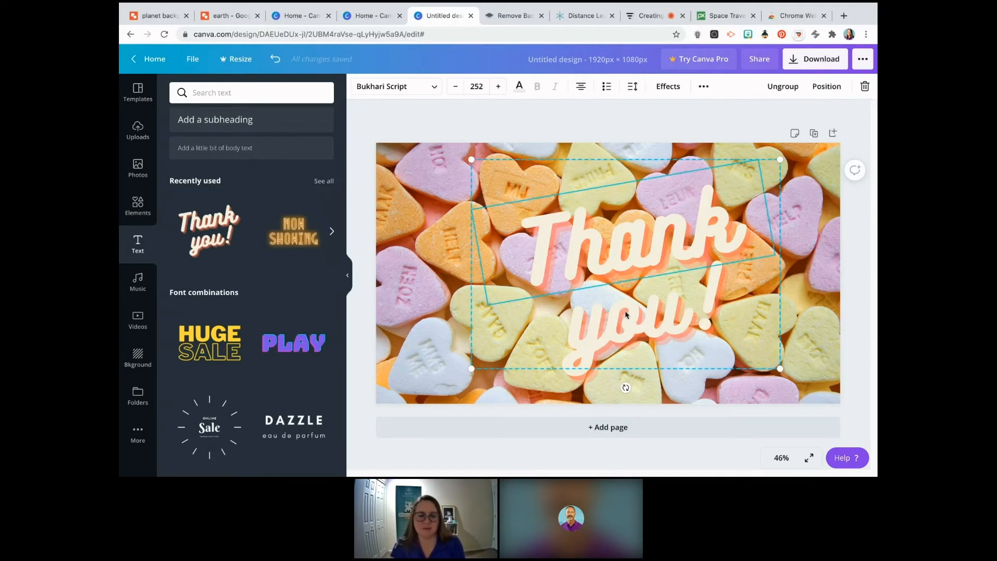
{"action": "double_click", "coordinate": [632, 243]}
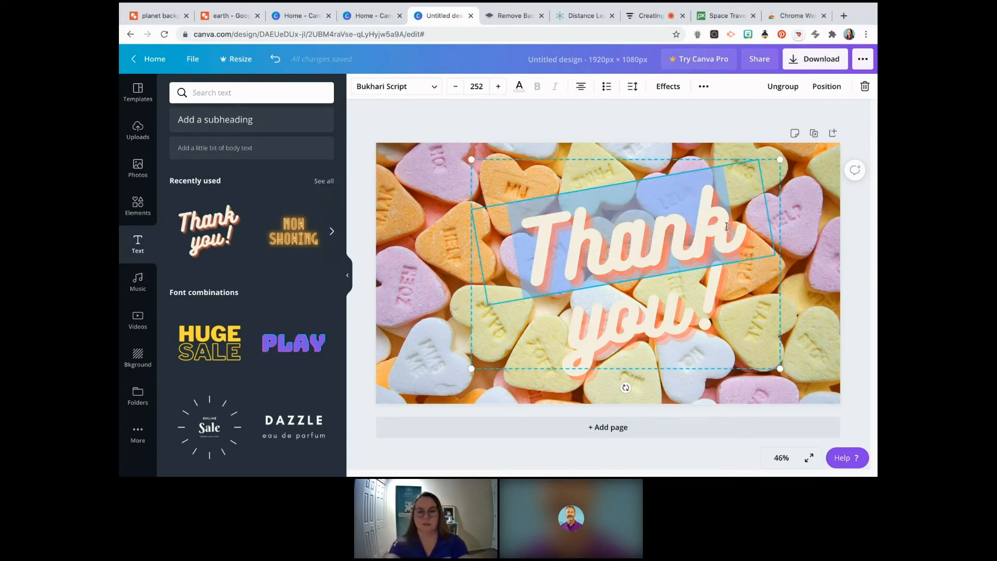
{"action": "type", "text": "Hello"}
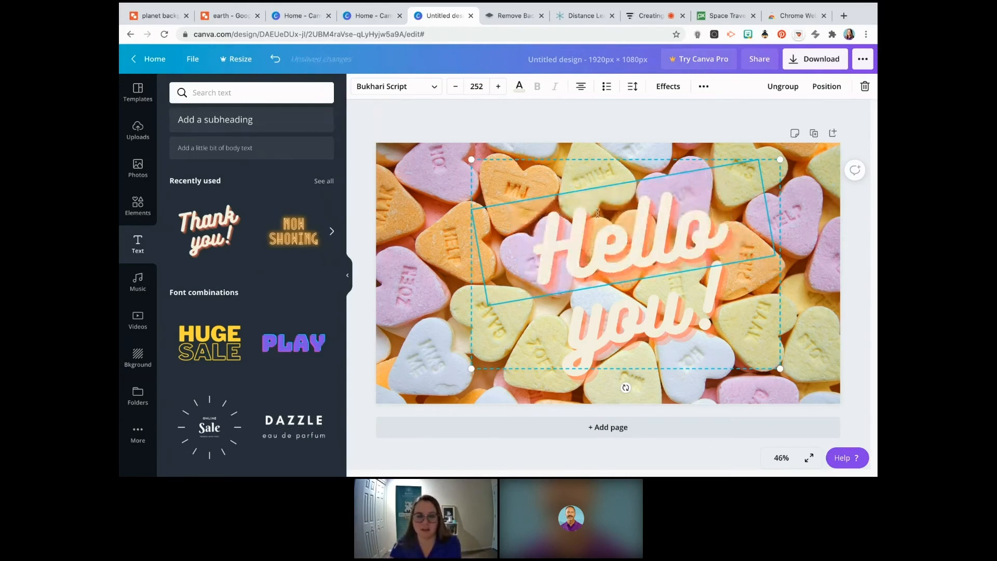
Step: Try the Horizon font on the word "Hello", and set it back to Bukhari Script
{"action": "double_click", "coordinate": [610, 235]}
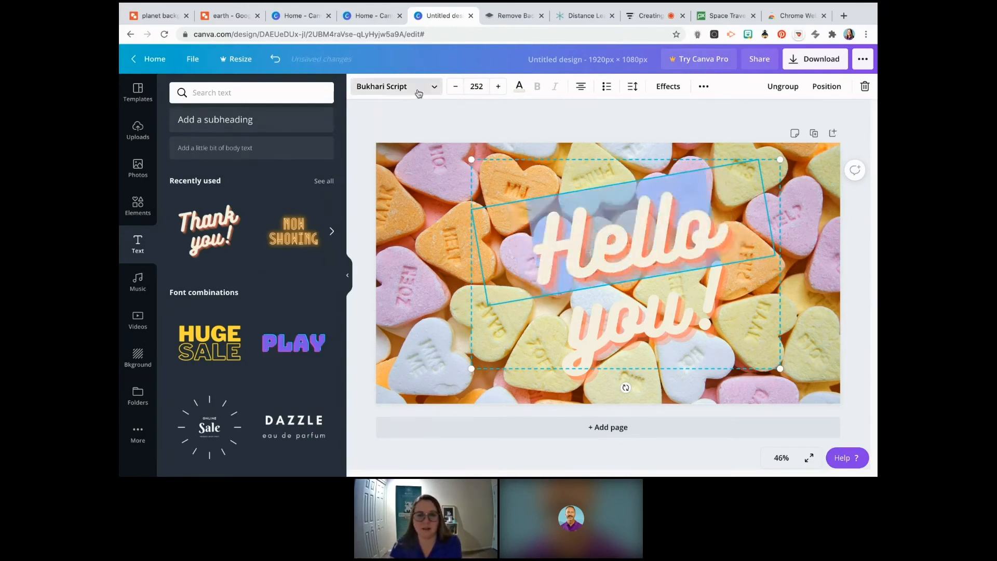
{"action": "left_click", "coordinate": [434, 88]}
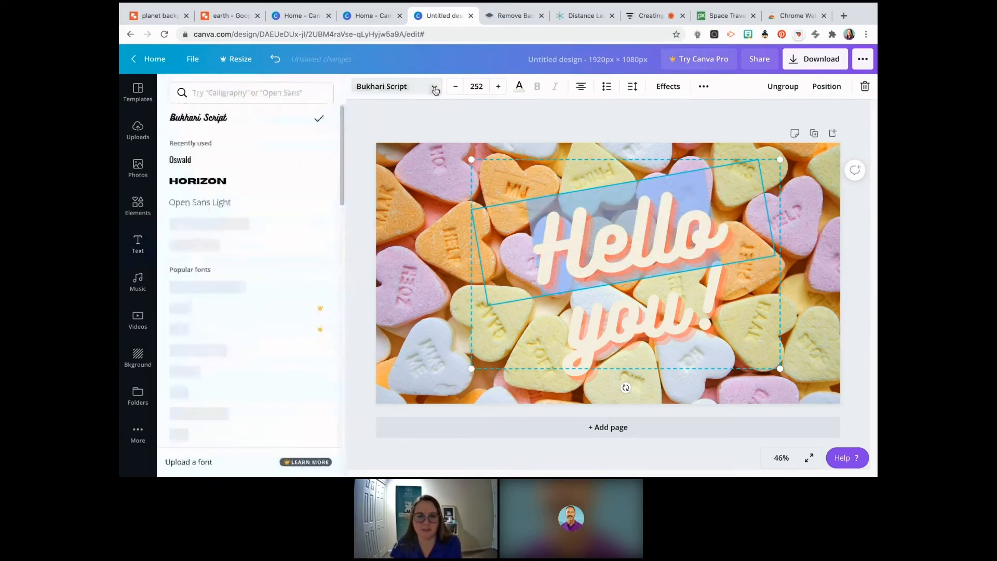
{"action": "left_click", "coordinate": [261, 180]}
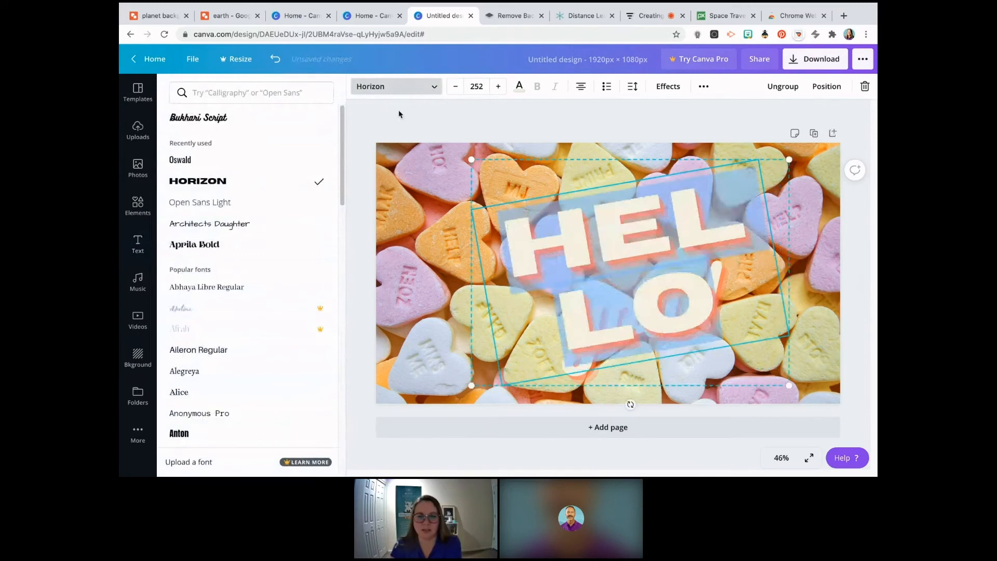
{"action": "left_click", "coordinate": [218, 120]}
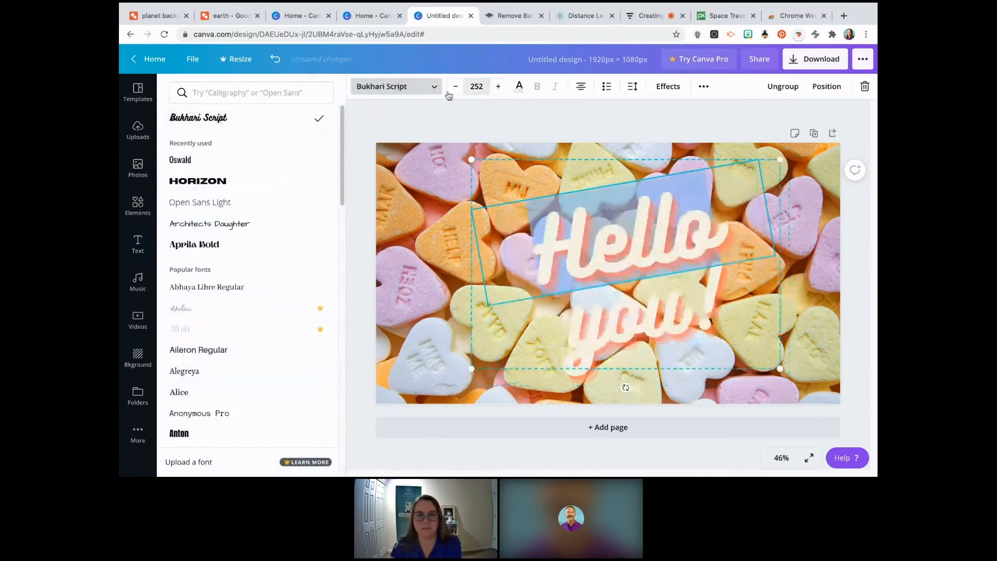
Step: Reduce the font size of "Hello" to 247 and colour the word dark violet
{"action": "left_click", "coordinate": [456, 87]}
{"action": "left_click", "coordinate": [455, 87]}
{"action": "left_click", "coordinate": [456, 87]}
{"action": "left_click", "coordinate": [455, 88]}
{"action": "left_click", "coordinate": [456, 87]}
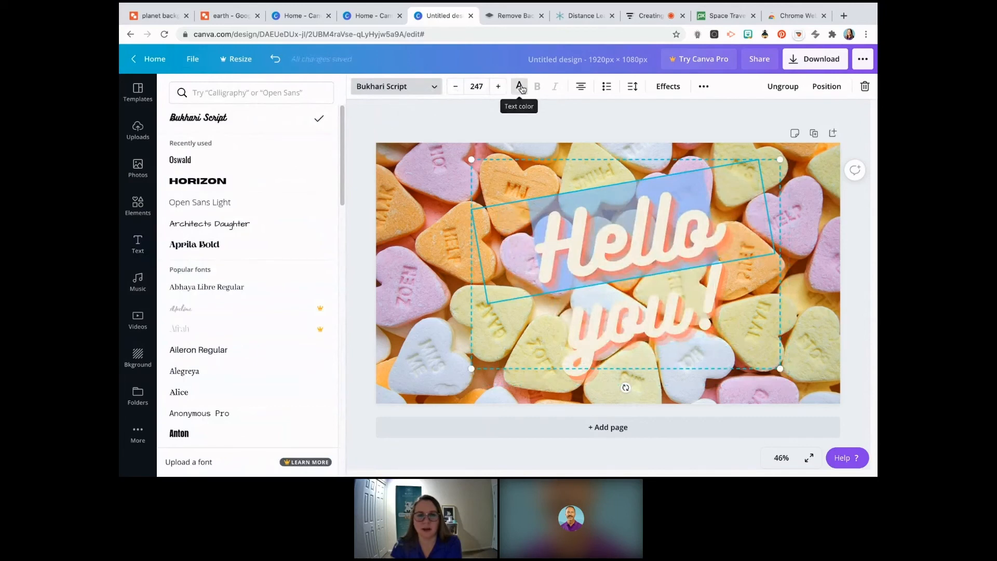
{"action": "left_click", "coordinate": [517, 87]}
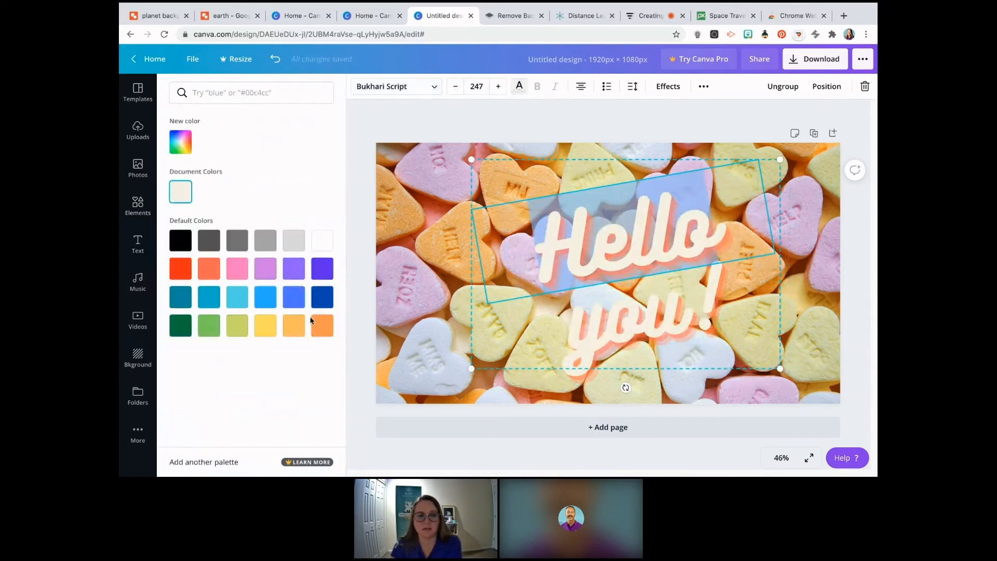
{"action": "left_click", "coordinate": [321, 274]}
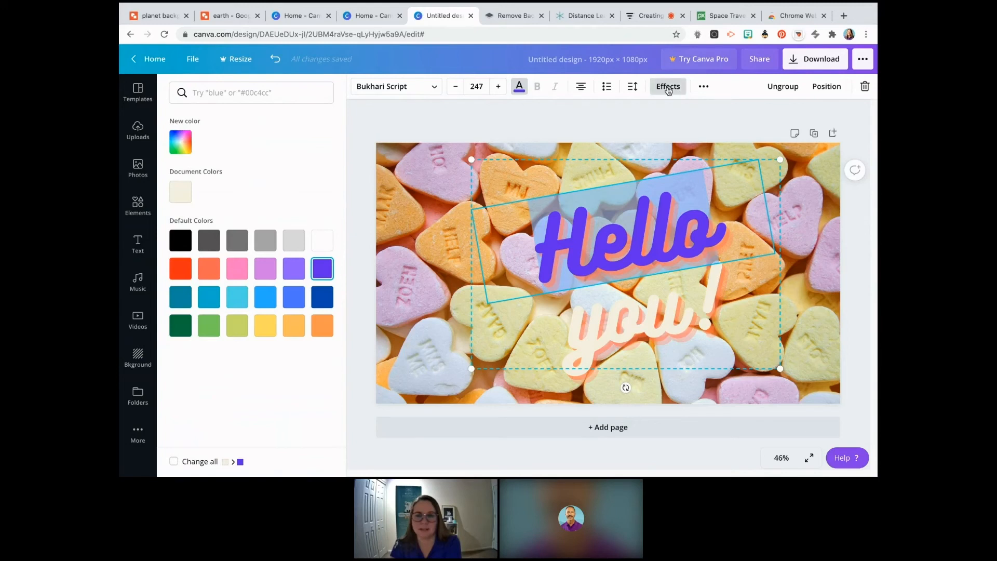
Step: Try the Hollow, Splice, Echo, None, Glitch and Curve effects on "Hello", and choose Glitch with the cyan and red colours
{"action": "left_click", "coordinate": [668, 88]}
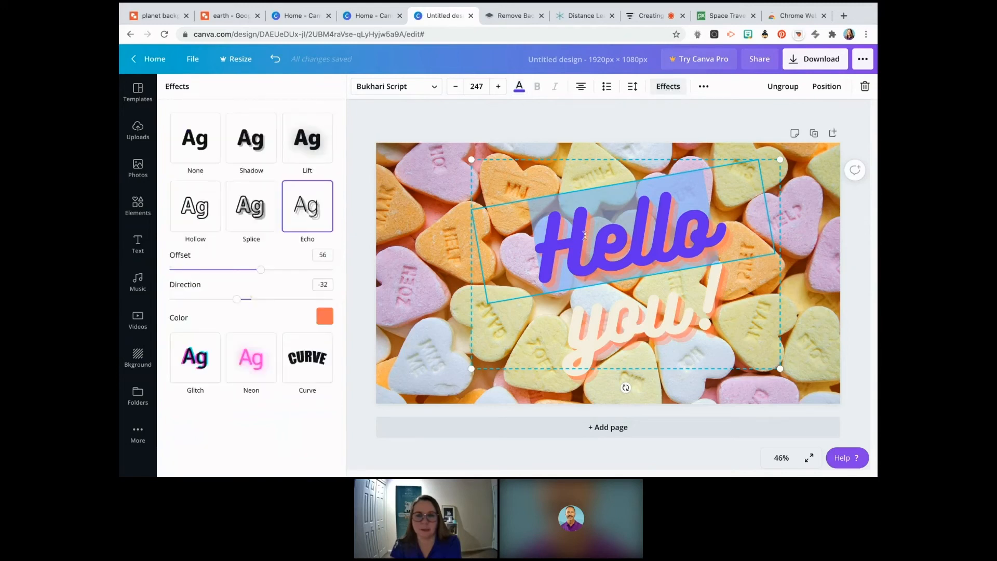
{"action": "left_click", "coordinate": [185, 206]}
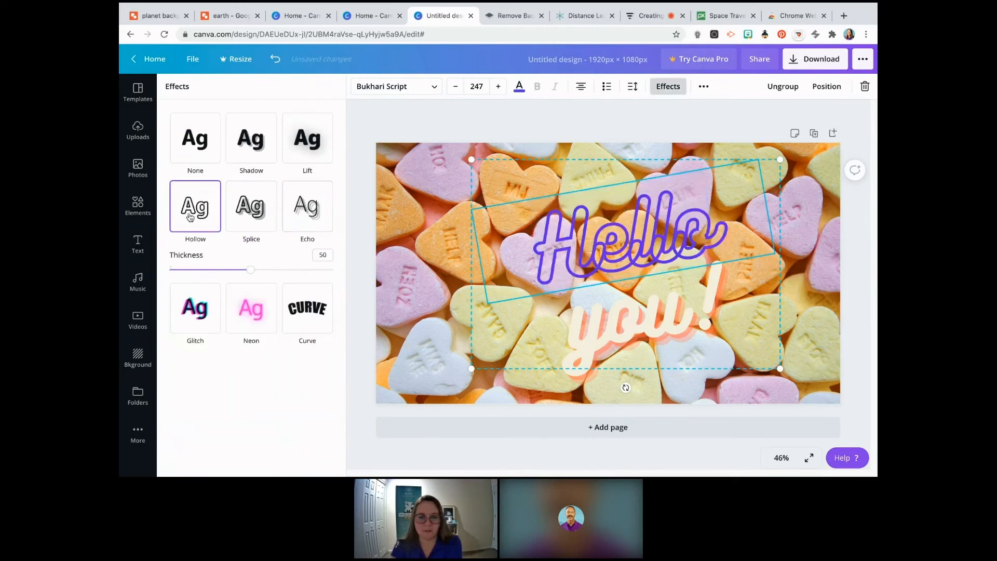
{"action": "left_click", "coordinate": [255, 209]}
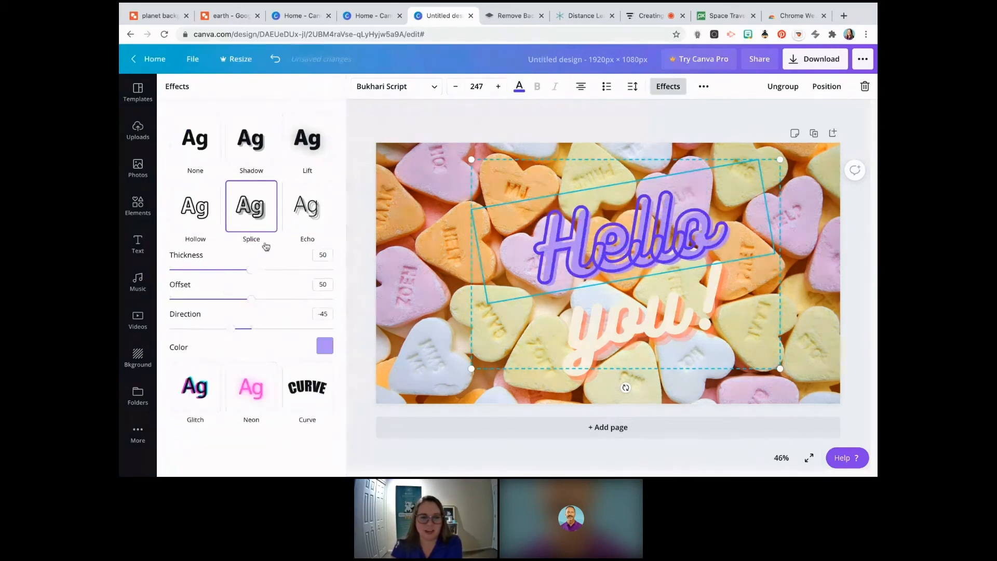
{"action": "left_click", "coordinate": [292, 220]}
{"action": "left_click", "coordinate": [205, 142]}
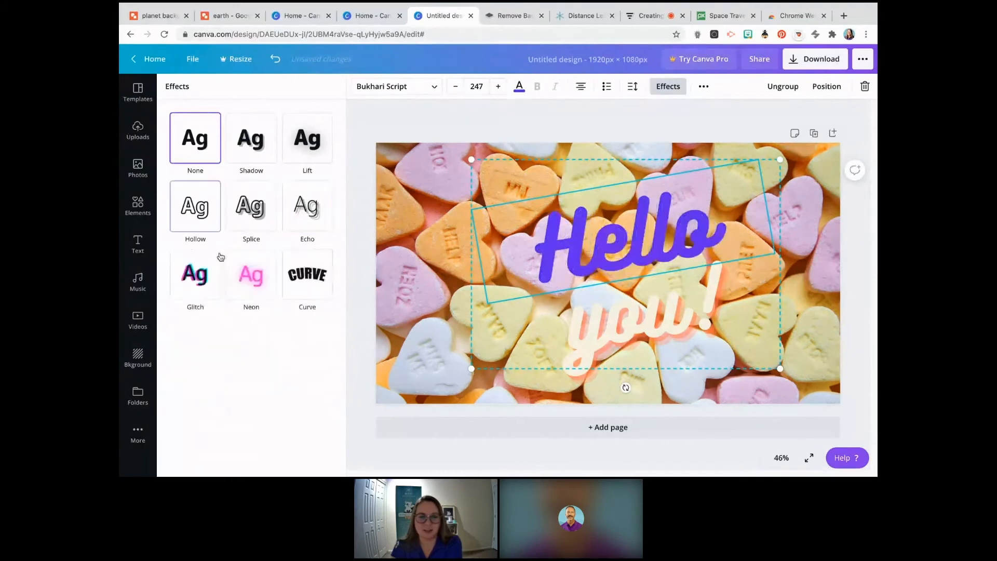
{"action": "left_click", "coordinate": [200, 275]}
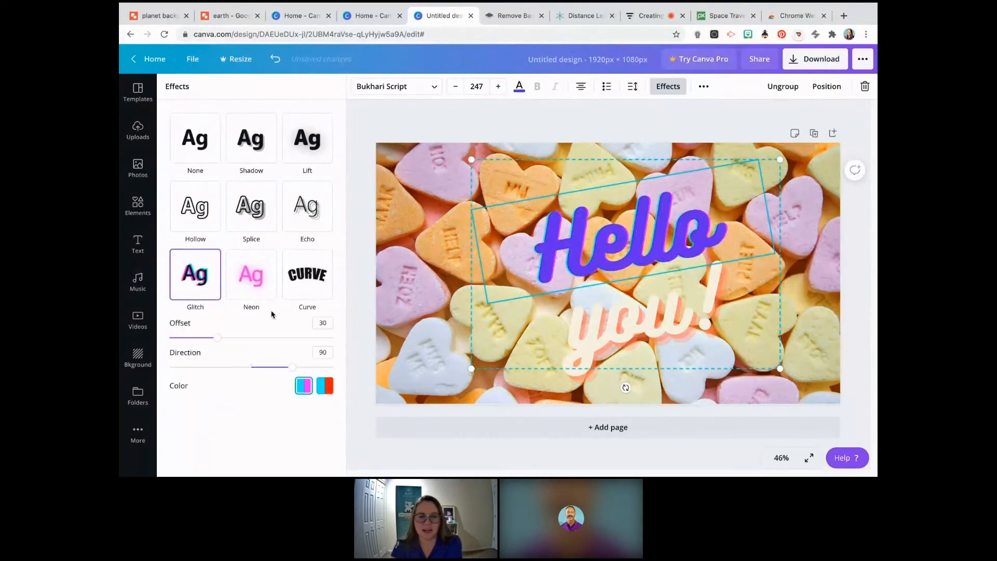
{"action": "left_click", "coordinate": [300, 278]}
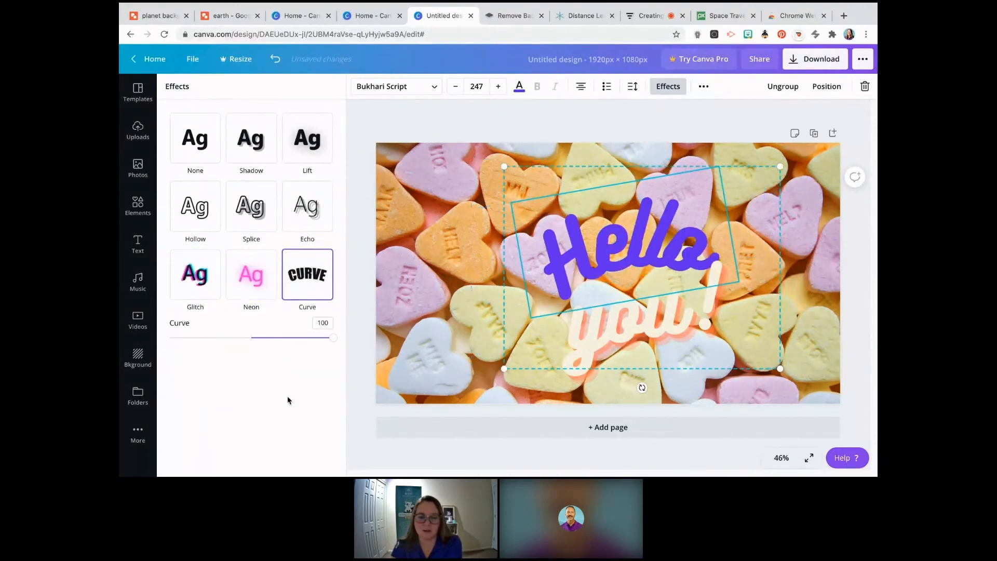
{"action": "left_click", "coordinate": [198, 284]}
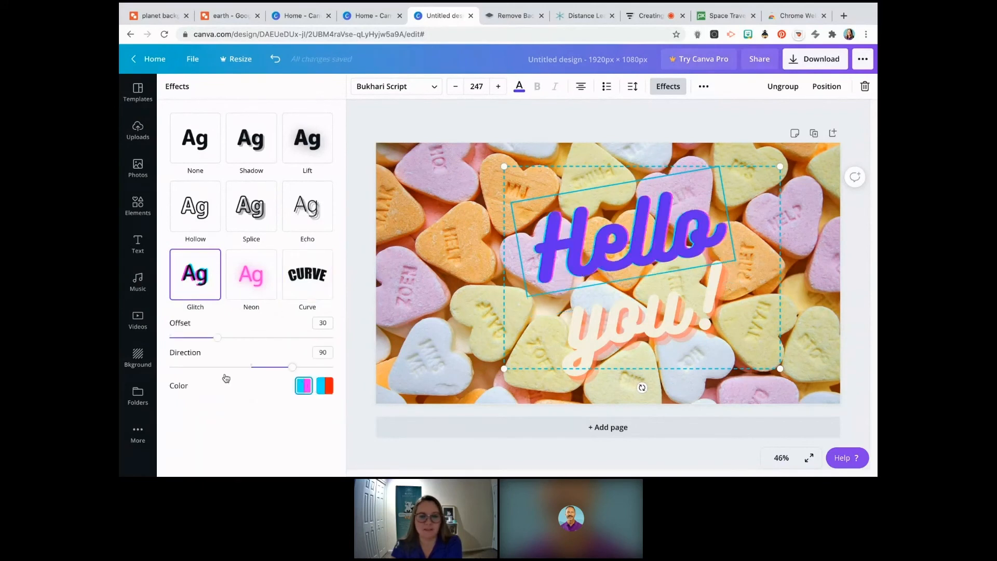
{"action": "left_click", "coordinate": [322, 388]}
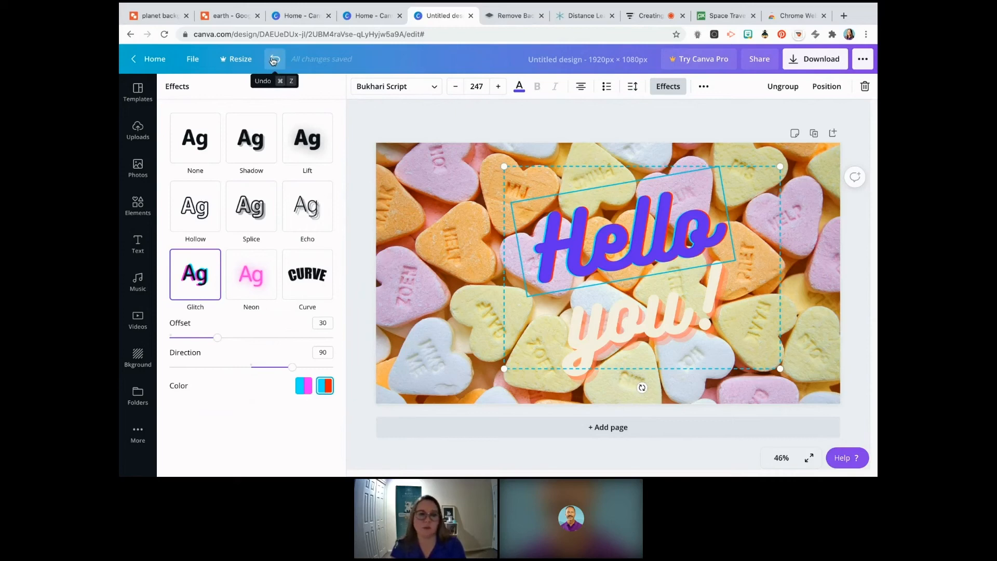
Step: Undo all the text edits, including the placement of the "Thank you!" text style, leaving only the candy hearts background
{"action": "left_click", "coordinate": [273, 61]}
{"action": "left_click", "coordinate": [275, 61]}
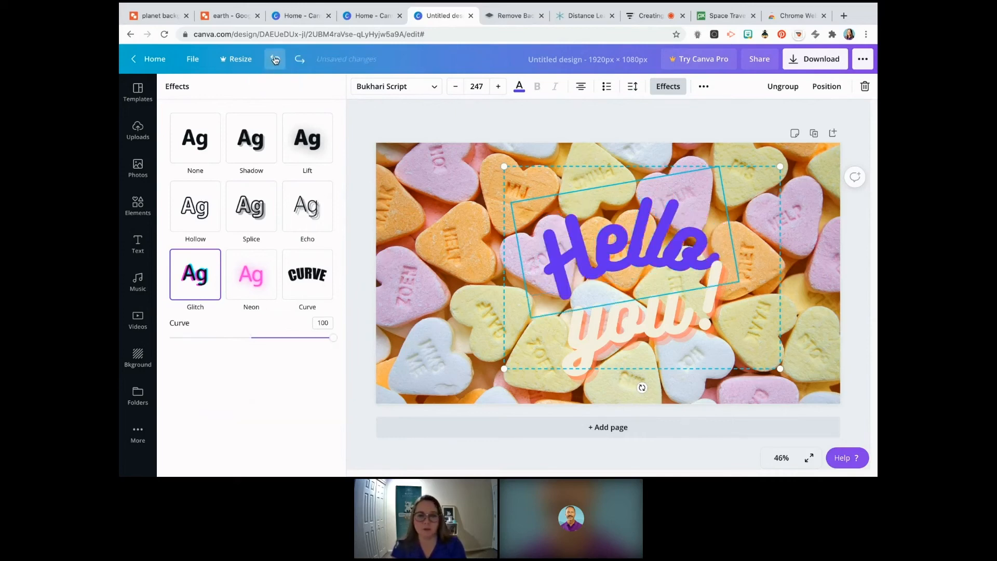
{"action": "left_click", "coordinate": [275, 61]}
{"action": "left_click", "coordinate": [275, 60]}
{"action": "left_click", "coordinate": [275, 60]}
{"action": "left_click", "coordinate": [275, 61]}
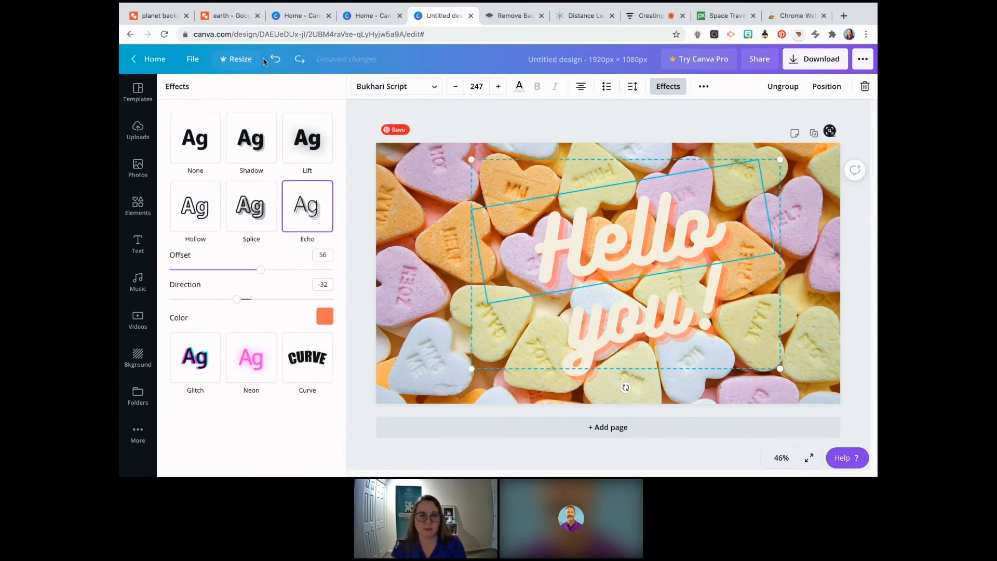
{"action": "left_click", "coordinate": [275, 61]}
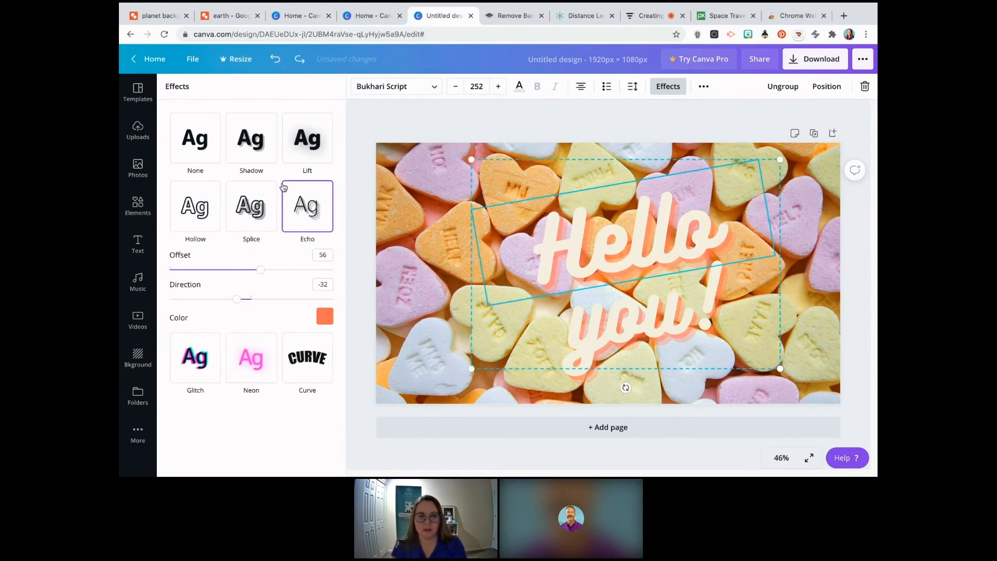
{"action": "left_click", "coordinate": [276, 60]}
{"action": "left_click", "coordinate": [275, 61]}
{"action": "left_click", "coordinate": [275, 60]}
{"action": "left_click", "coordinate": [276, 60]}
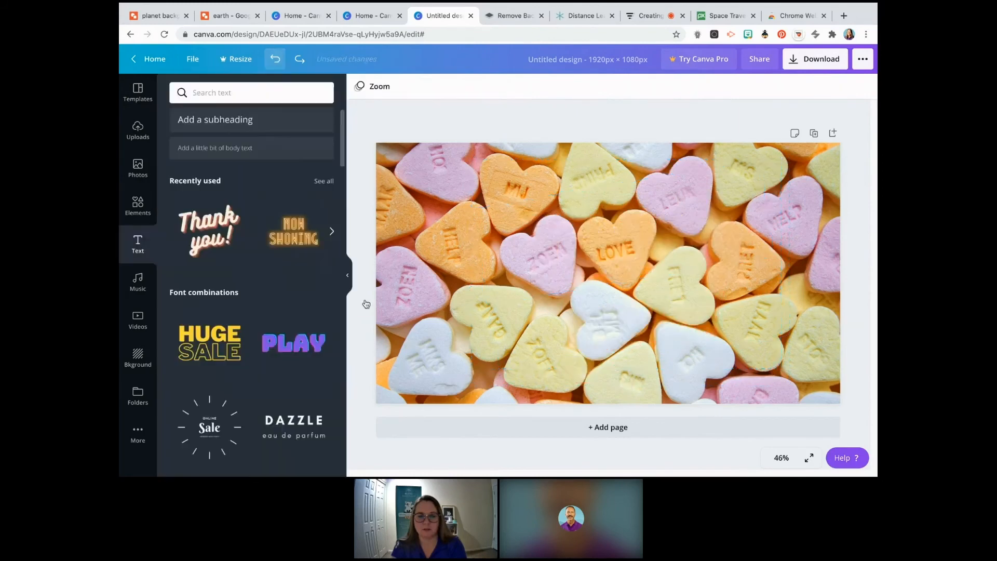
Step: Try the purple "PLAY" font combination on the candy hearts background, delete it, and browse the other font combinations
{"action": "scroll", "coordinate": [256, 328], "scroll_direction": "down", "scroll_amount": 3}
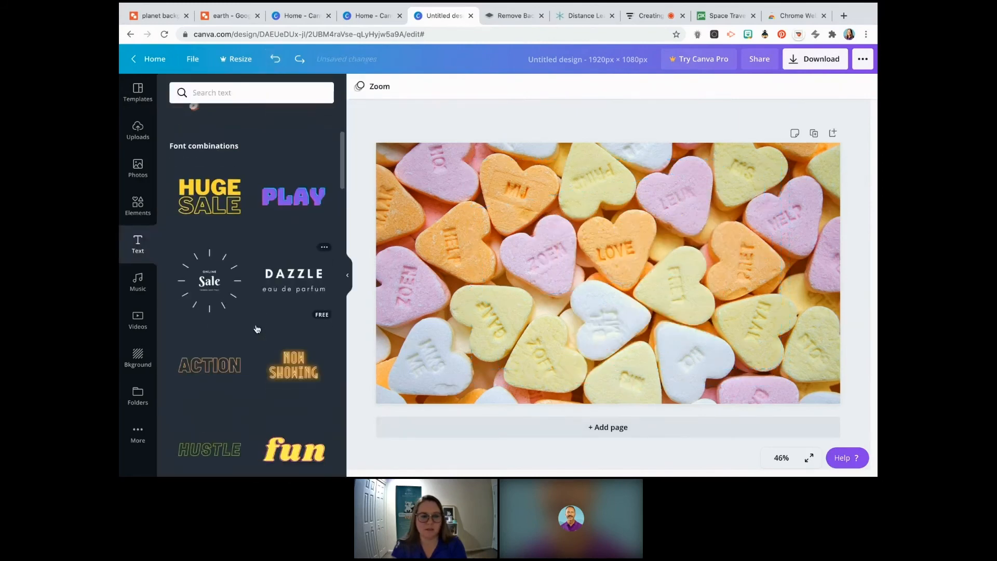
{"action": "left_click_drag", "start_coordinate": [271, 197], "coordinate": [593, 250]}
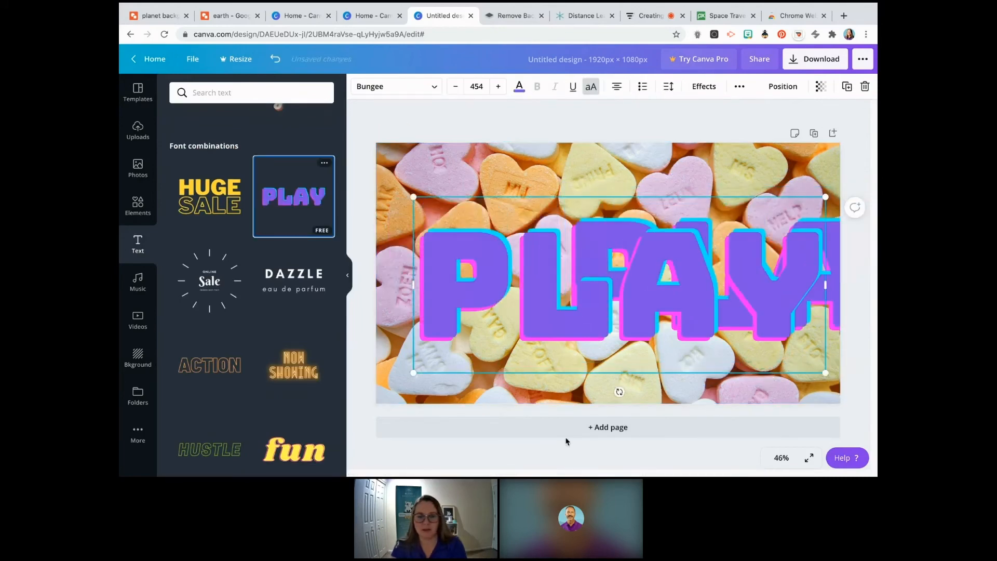
{"action": "key", "text": "Delete"}
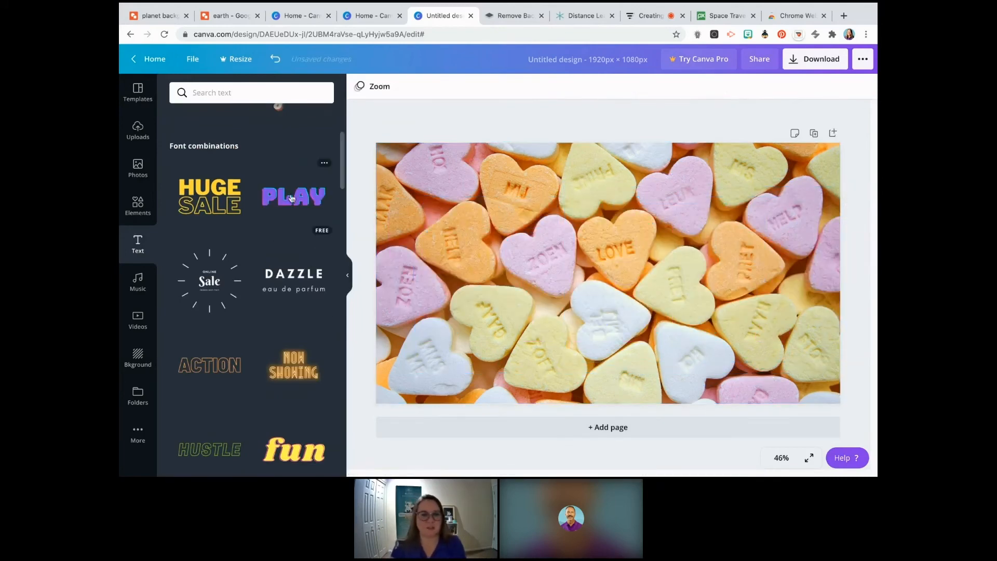
{"action": "scroll", "coordinate": [284, 270], "scroll_direction": "down", "scroll_amount": 2}
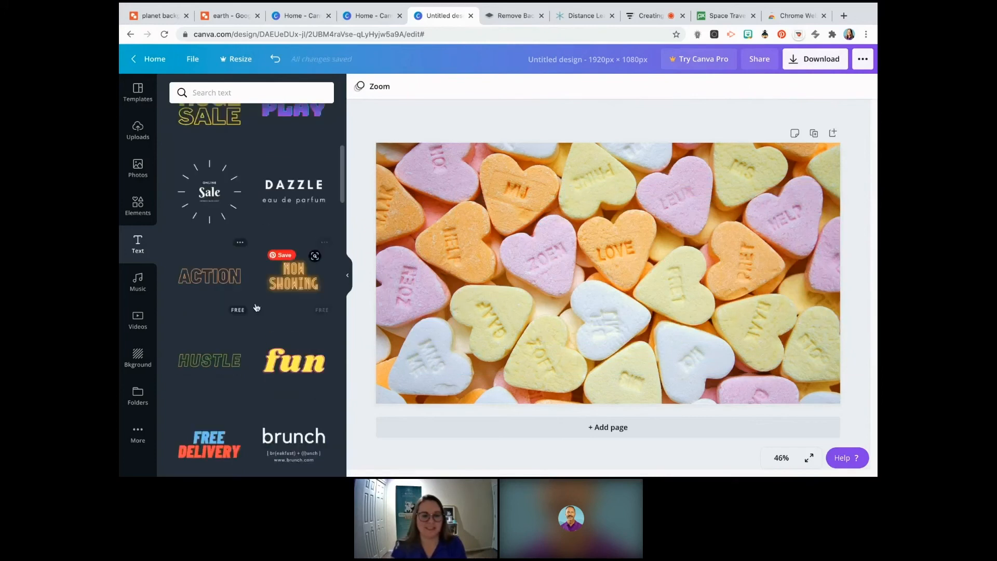
{"action": "scroll", "coordinate": [231, 309], "scroll_direction": "down", "scroll_amount": 2}
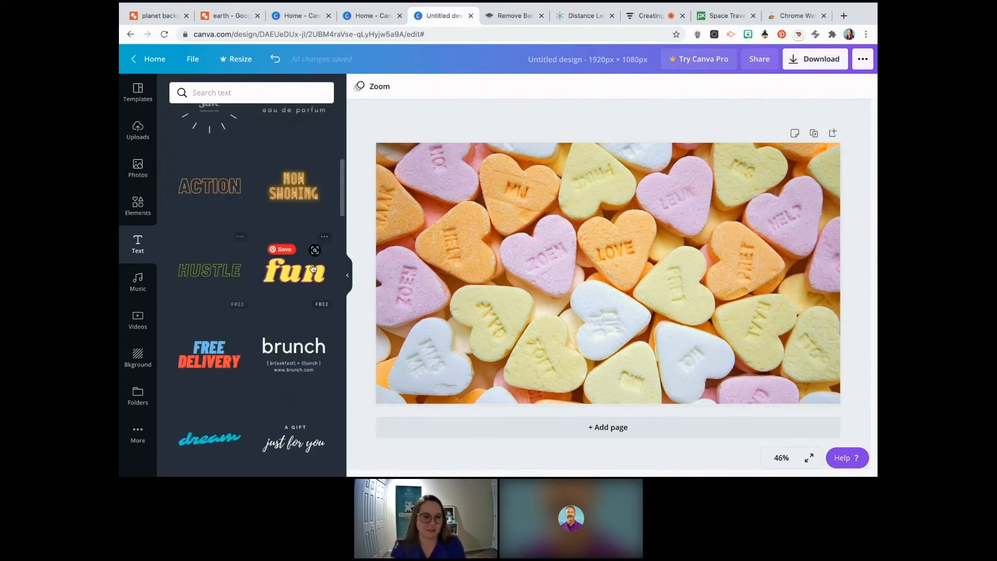
Step: Add a heading in the upper right of the candy hearts image reading "If you have 100 candy hearts, how many of each color are there?"
{"action": "scroll", "coordinate": [275, 320], "scroll_direction": "up", "scroll_amount": 4}
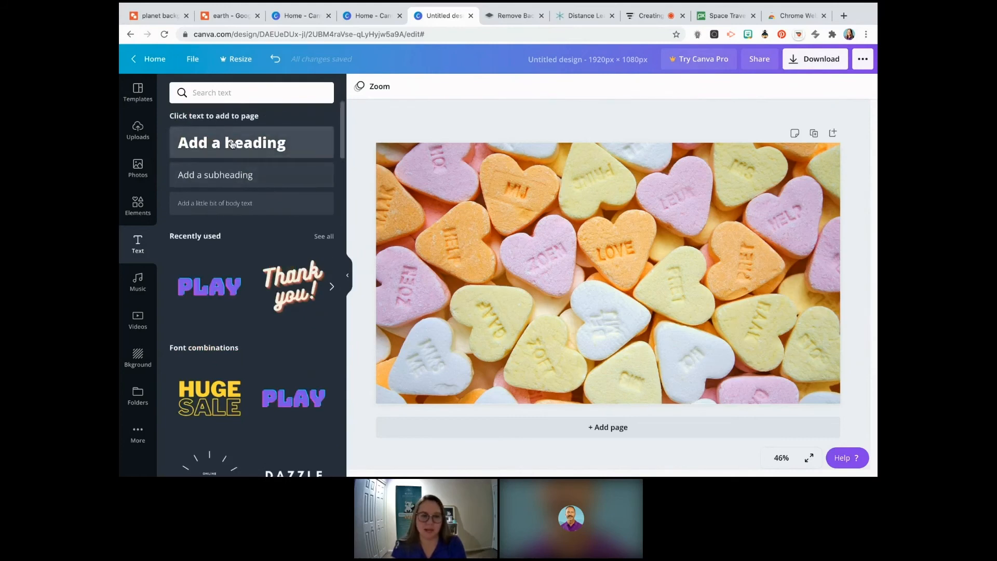
{"action": "left_click", "coordinate": [232, 144]}
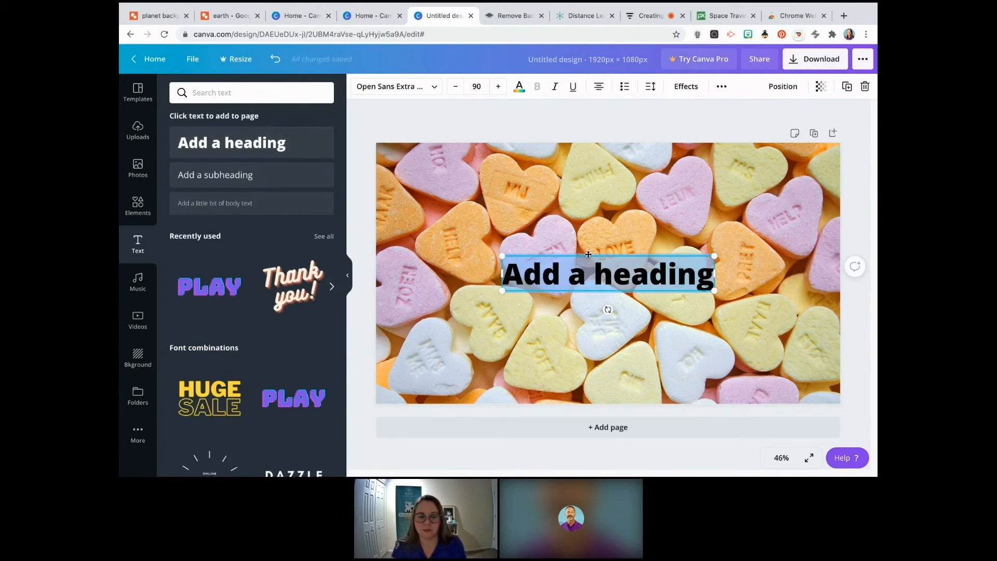
{"action": "left_click_drag", "start_coordinate": [588, 254], "coordinate": [697, 160]}
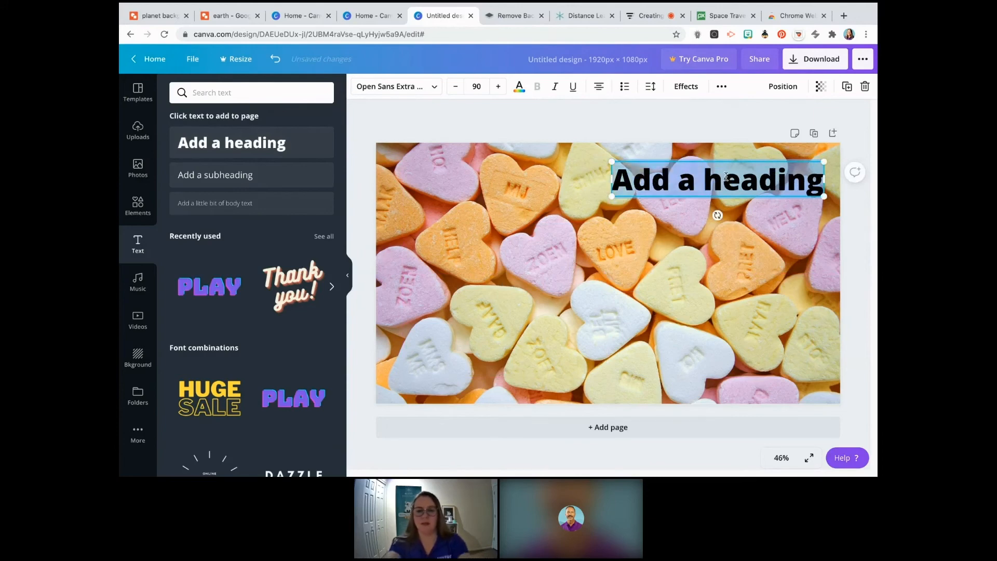
{"action": "type", "text": "If you have"}
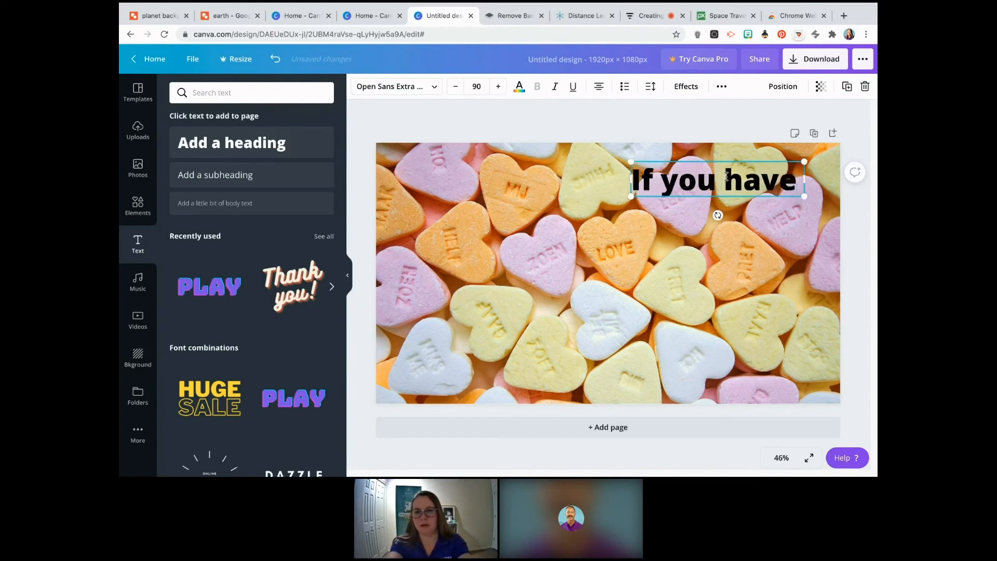
{"action": "type", "text": " 100 c"}
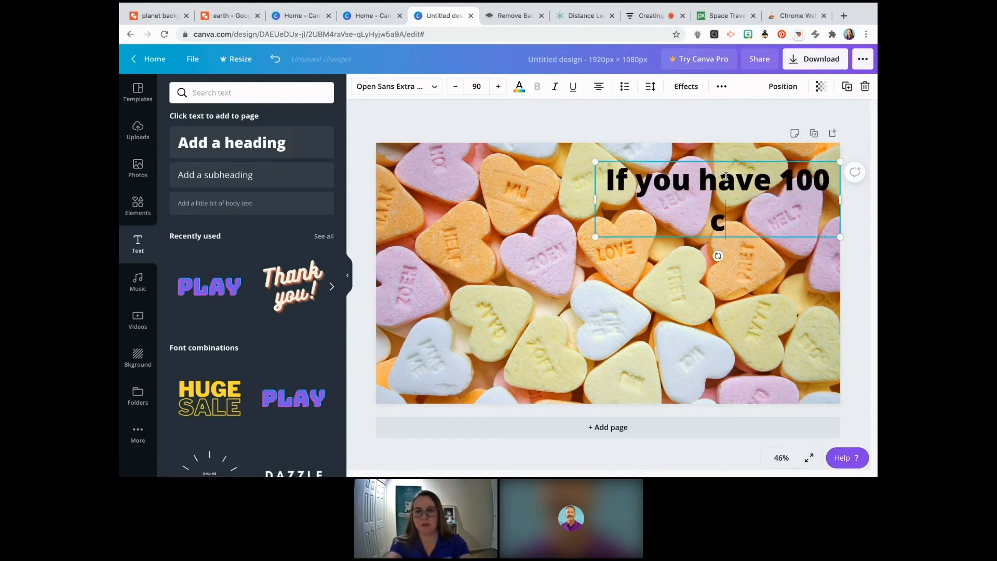
{"action": "type", "text": "andy he"}
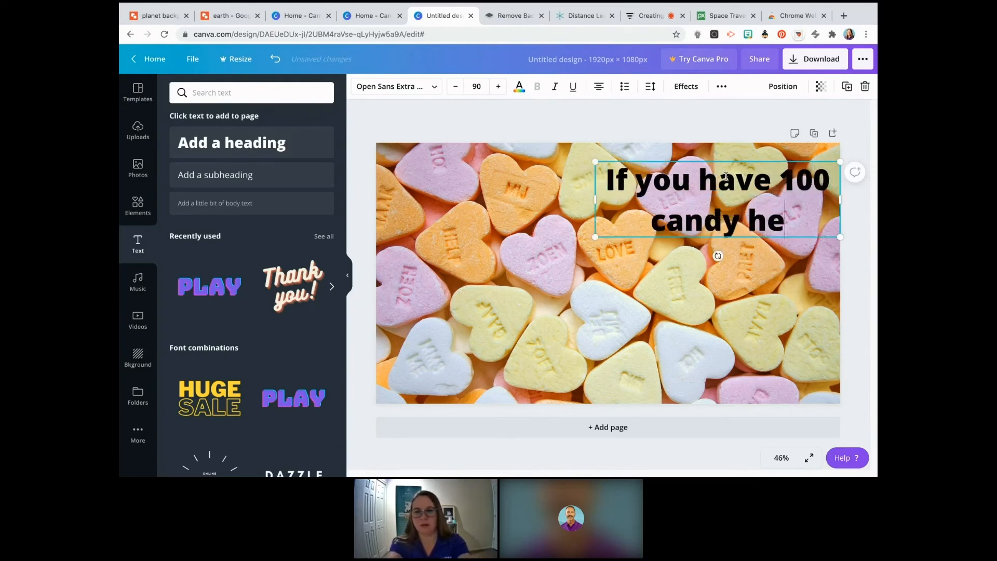
{"action": "type", "text": "arts, how m"}
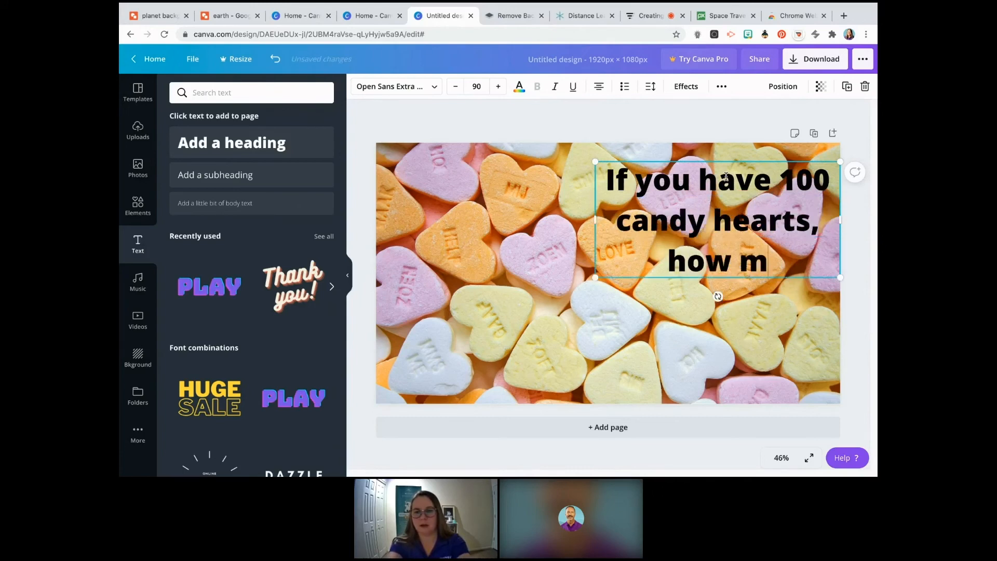
{"action": "type", "text": "any of each col"}
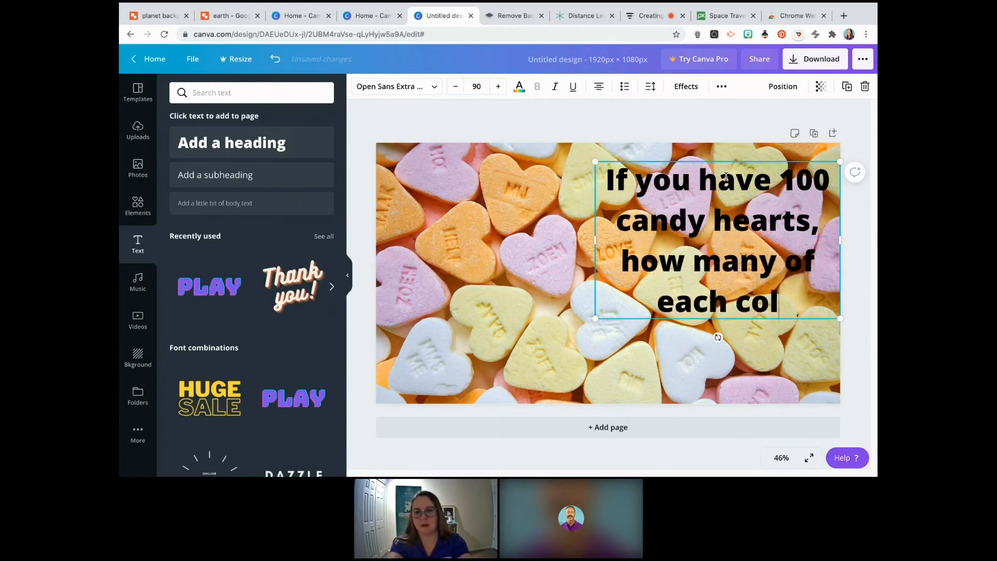
{"action": "type", "text": "or are there?"}
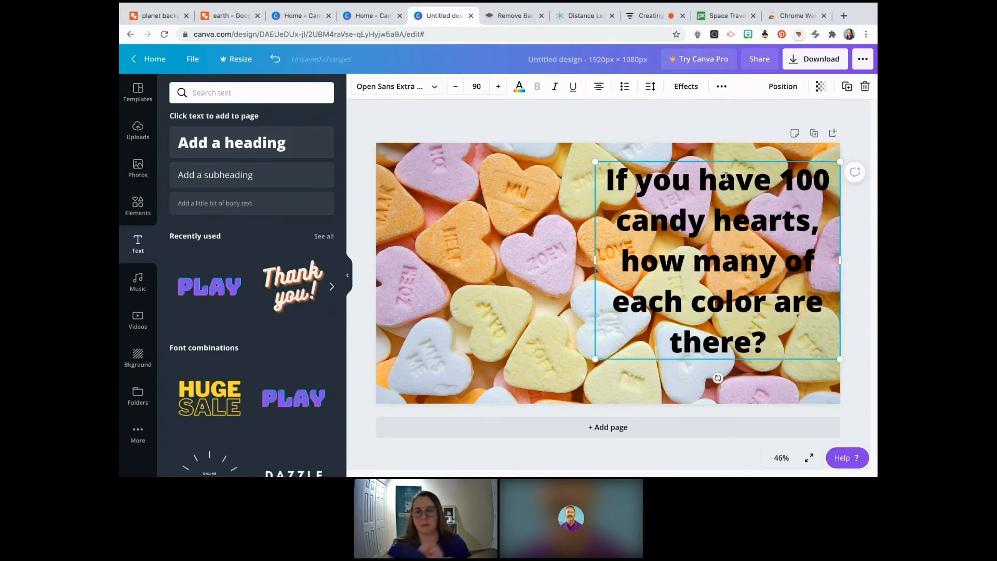
Step: Change the font of the whole candy hearts question to League Spartan
{"action": "key", "text": "ctrl+a"}
{"action": "left_click", "coordinate": [435, 88]}
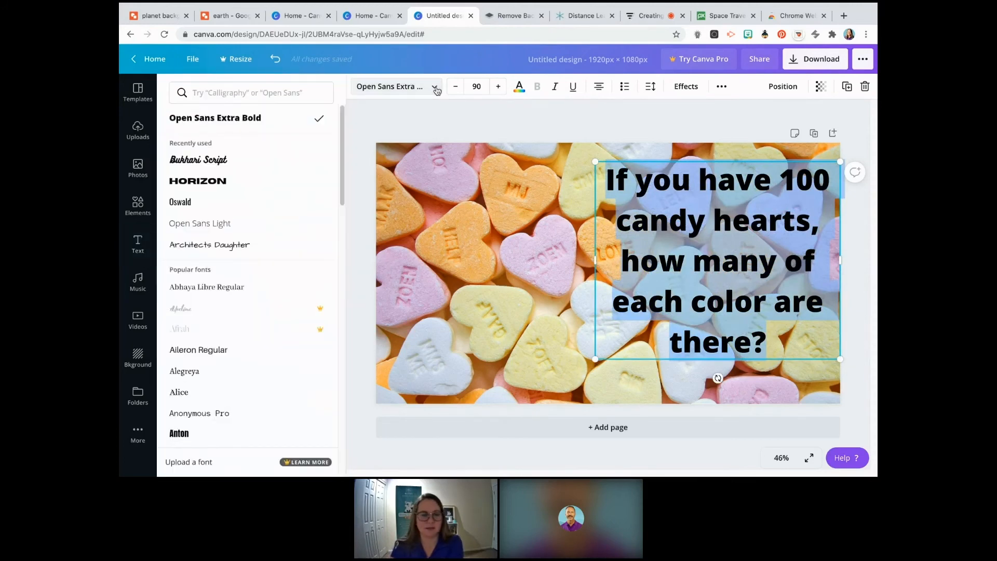
{"action": "scroll", "coordinate": [287, 218], "scroll_direction": "down", "scroll_amount": 2}
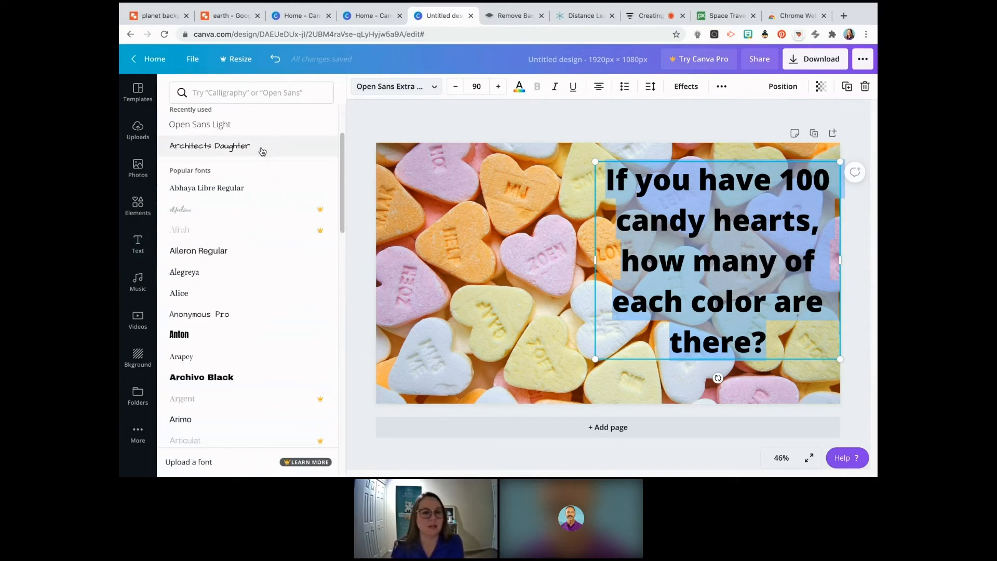
{"action": "scroll", "coordinate": [272, 302], "scroll_direction": "down", "scroll_amount": 3}
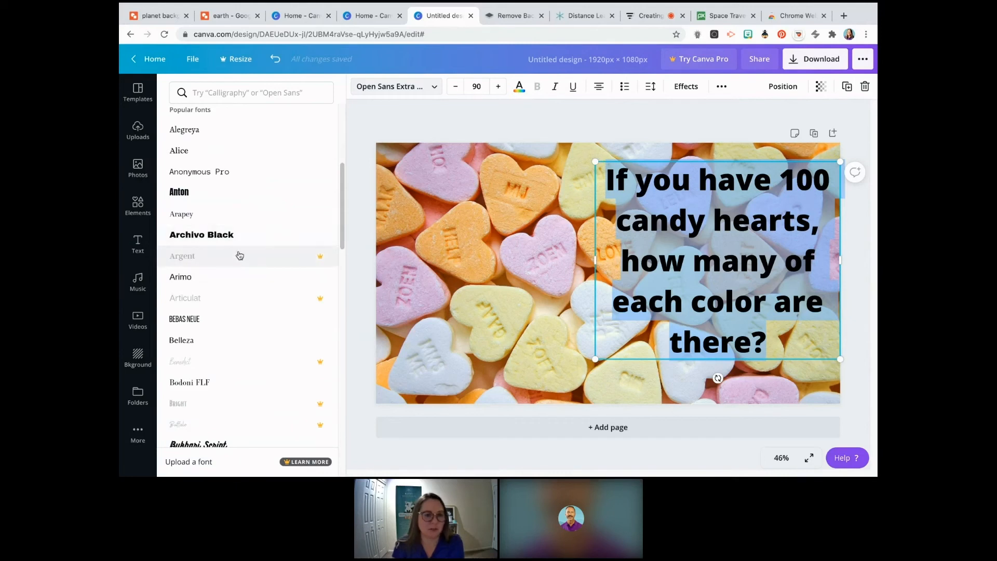
{"action": "scroll", "coordinate": [249, 265], "scroll_direction": "down", "scroll_amount": 1}
{"action": "scroll", "coordinate": [255, 283], "scroll_direction": "down", "scroll_amount": 10}
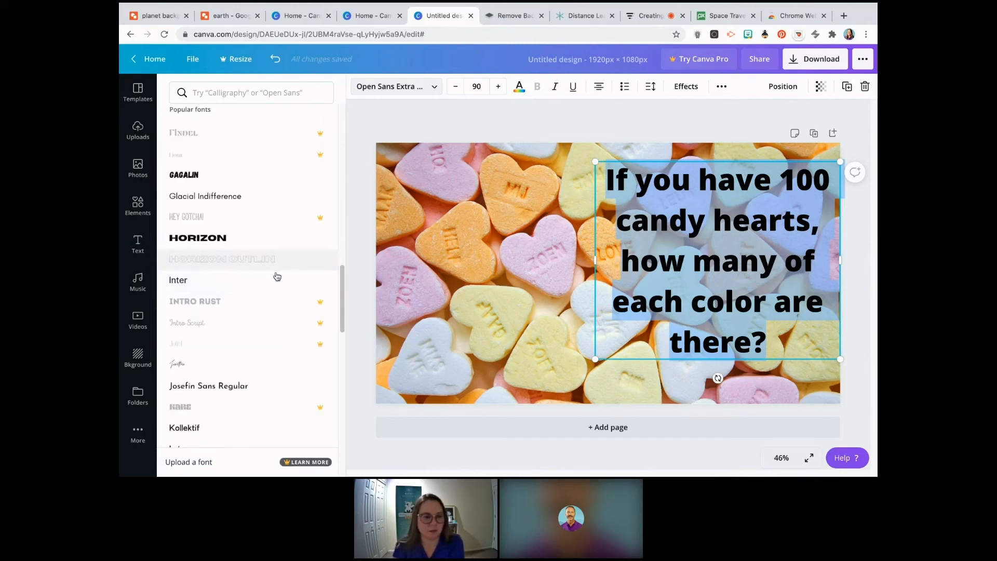
{"action": "scroll", "coordinate": [281, 364], "scroll_direction": "down", "scroll_amount": 3}
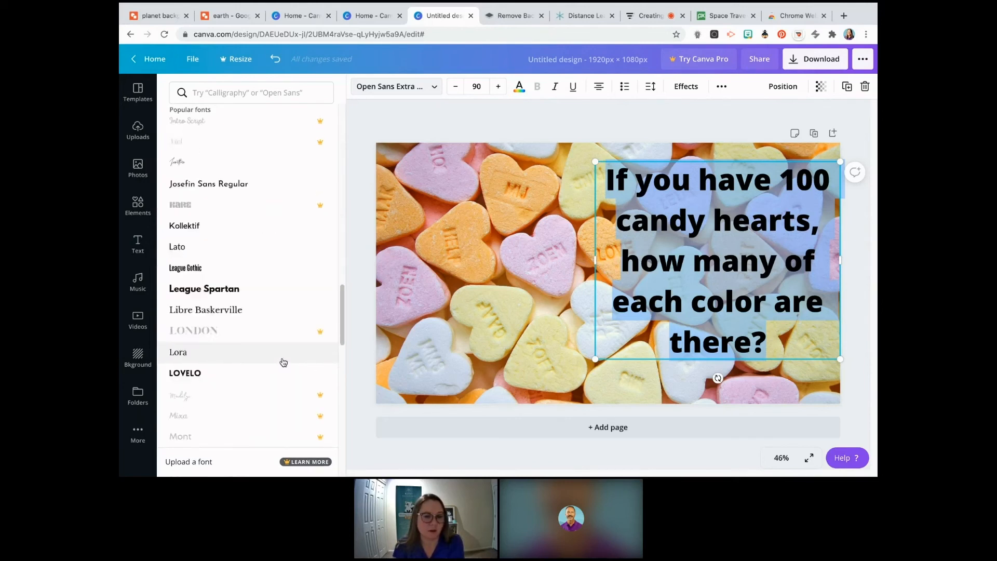
{"action": "left_click", "coordinate": [197, 292]}
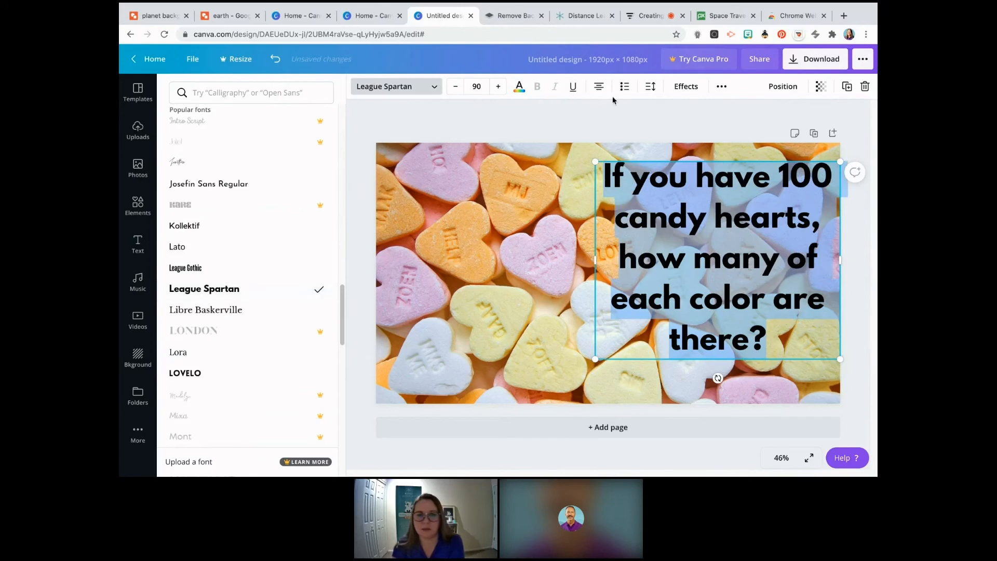
Step: Try pink #ff66c4 as the question's text colour, and set it back to black
{"action": "left_click", "coordinate": [519, 87]}
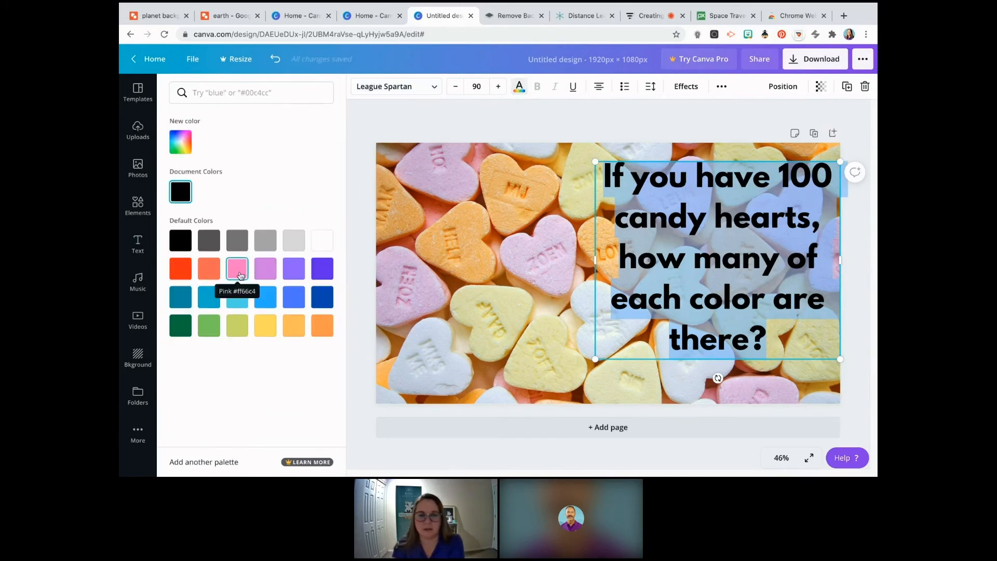
{"action": "left_click", "coordinate": [239, 274]}
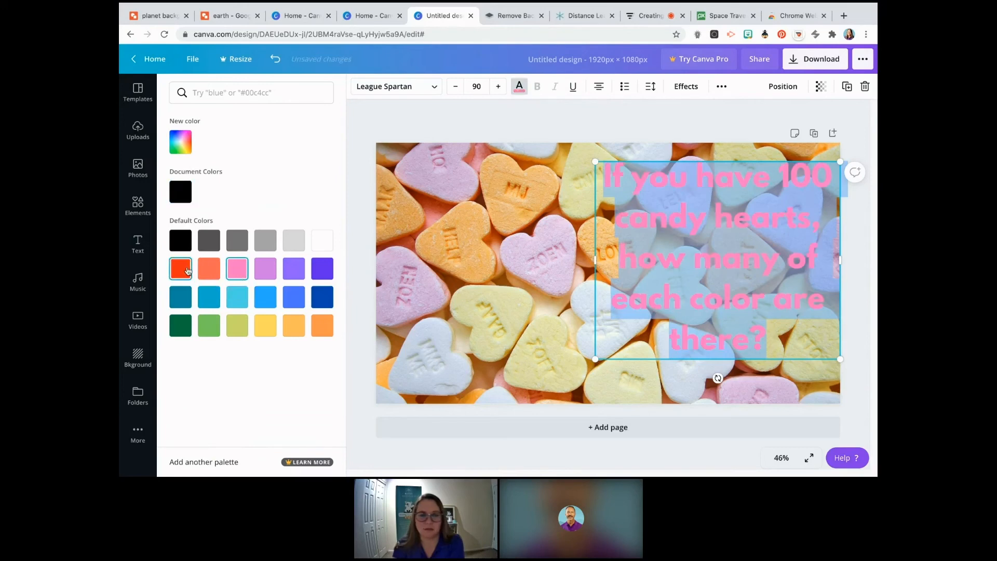
{"action": "left_click", "coordinate": [180, 239]}
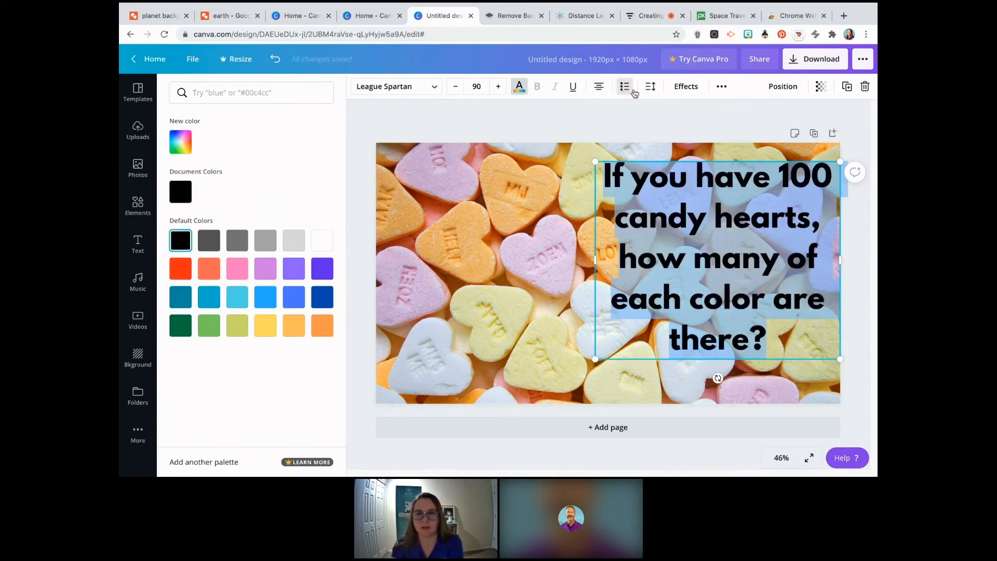
Step: Try a letter spacing of -2 on the question text, and set it back to 0
{"action": "left_click", "coordinate": [651, 88]}
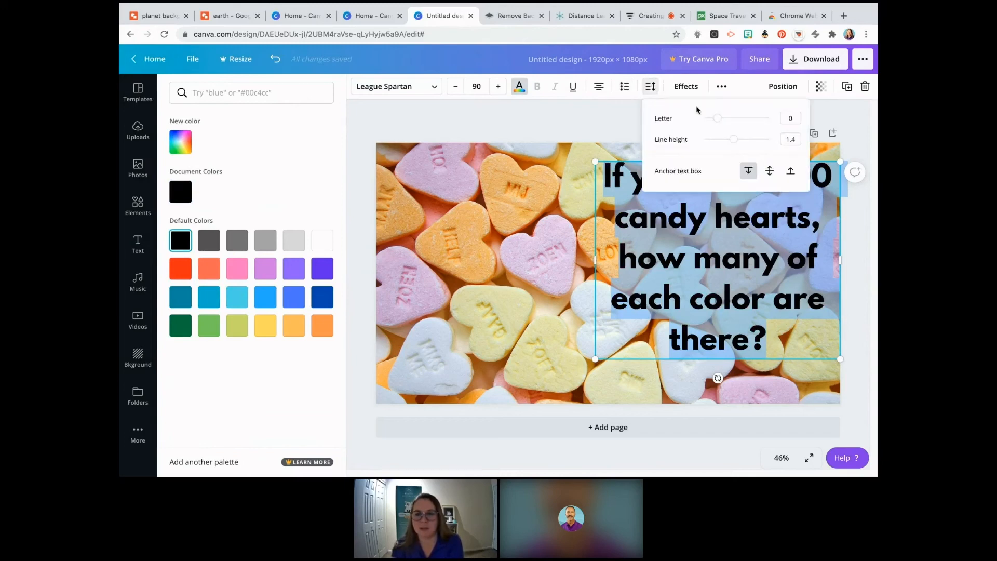
{"action": "mouse_move", "coordinate": [717, 121]}
{"action": "left_mouse_down"}
{"action": "mouse_move", "coordinate": [748, 118]}
{"action": "mouse_move", "coordinate": [705, 126]}
{"action": "mouse_move", "coordinate": [717, 124]}
{"action": "left_mouse_up"}
{"action": "double_click", "coordinate": [791, 118]}
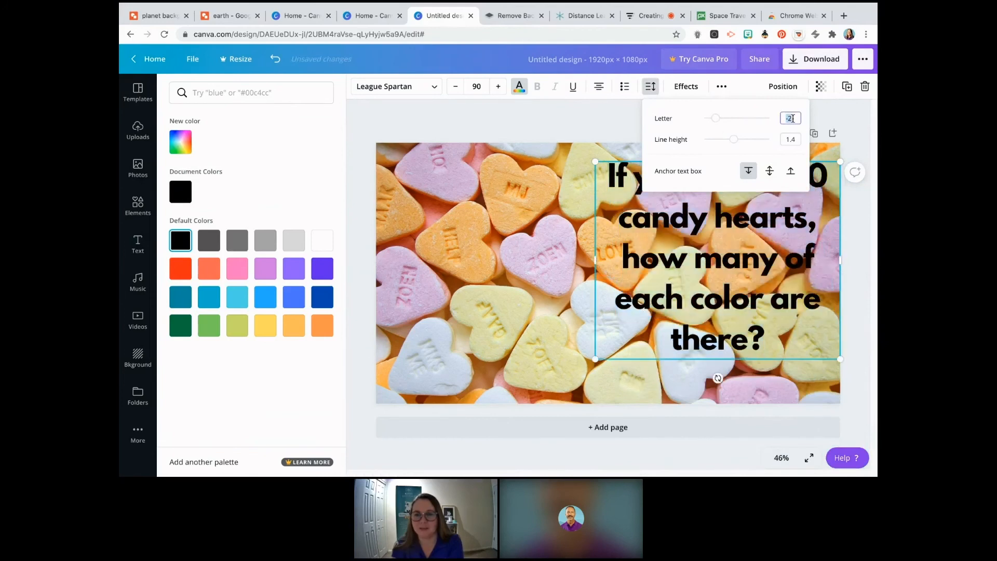
{"action": "type", "text": "0"}
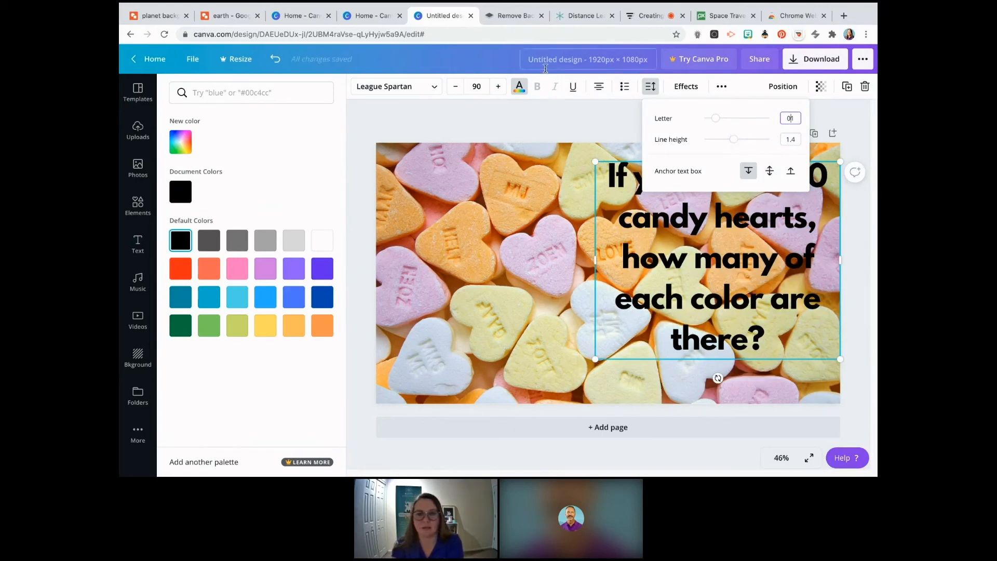
Step: Try other alignments on the question text, including left and justified, and return it to centred
{"action": "left_click", "coordinate": [601, 89]}
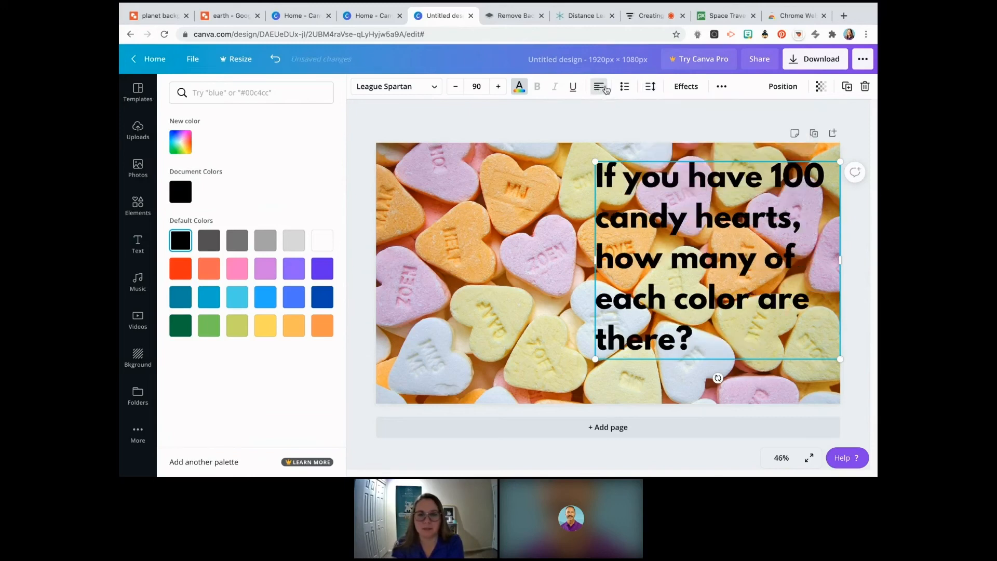
{"action": "left_click", "coordinate": [599, 89]}
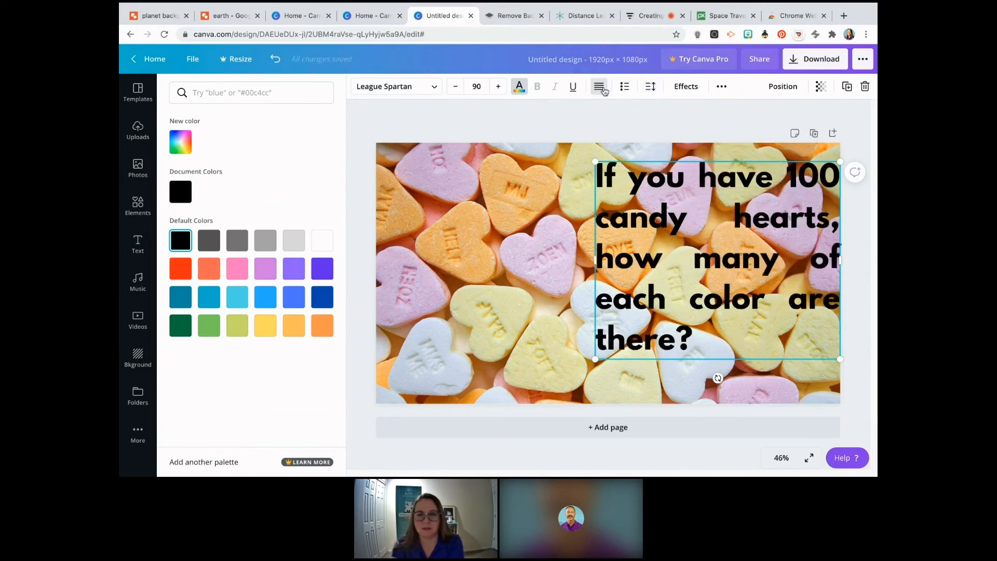
{"action": "left_click", "coordinate": [604, 91]}
{"action": "left_click", "coordinate": [601, 92]}
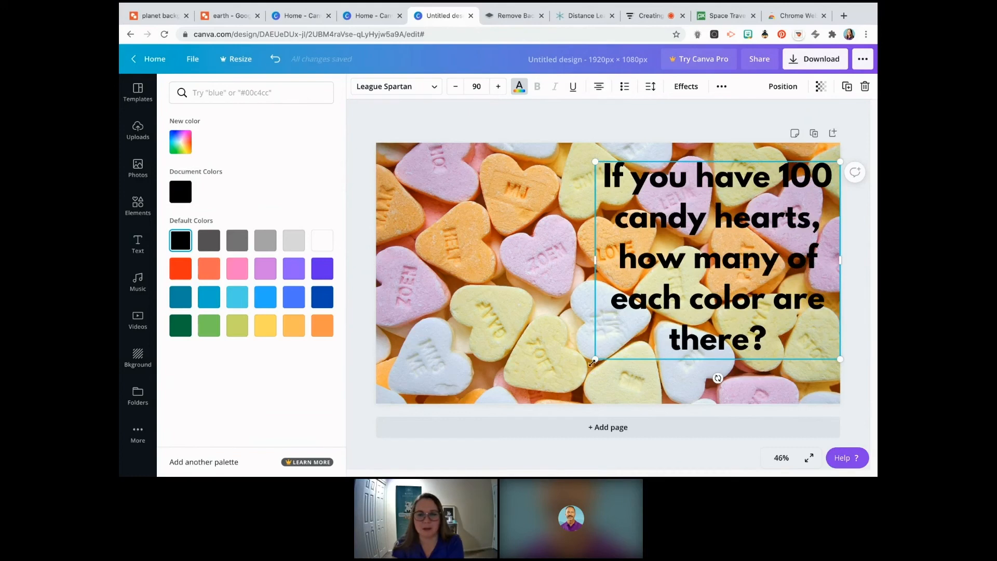
Step: Reduce the font size of the whole question text to 79 and deselect it
{"action": "left_click_drag", "start_coordinate": [603, 182], "coordinate": [708, 382]}
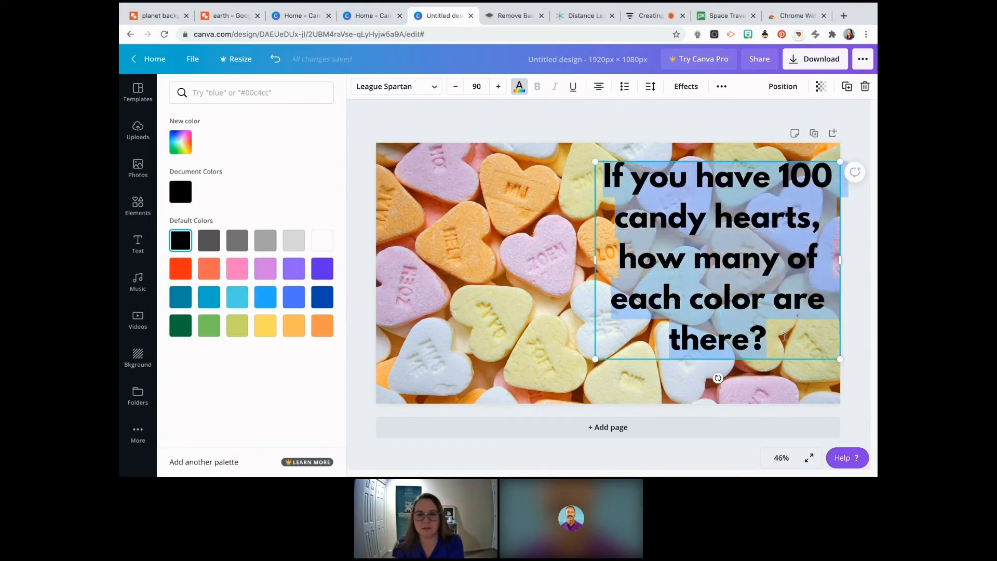
{"action": "left_click", "coordinate": [455, 86]}
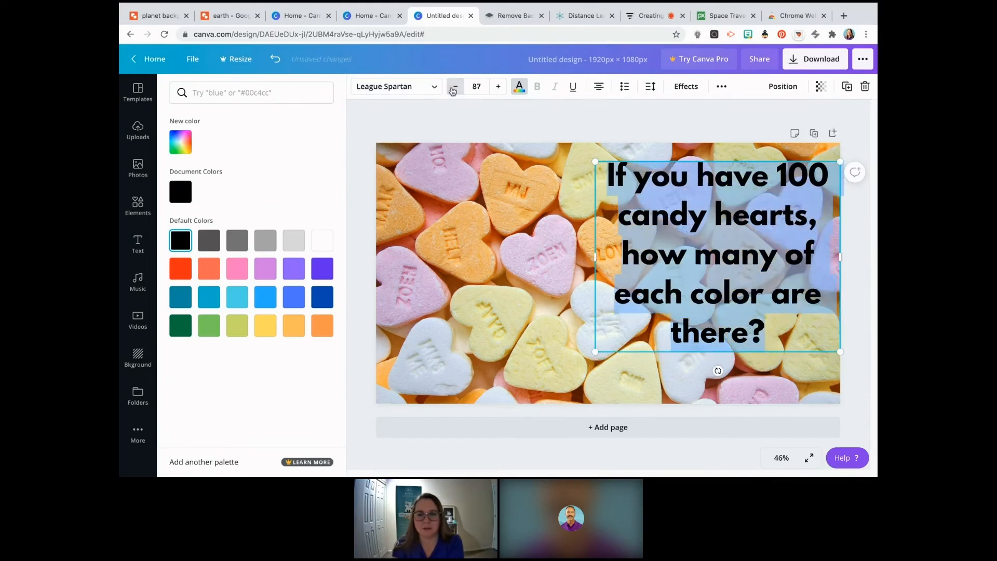
{"action": "left_click", "coordinate": [454, 86]}
{"action": "left_click", "coordinate": [455, 86]}
{"action": "left_click", "coordinate": [455, 87]}
{"action": "left_click", "coordinate": [453, 90]}
{"action": "left_click", "coordinate": [454, 90]}
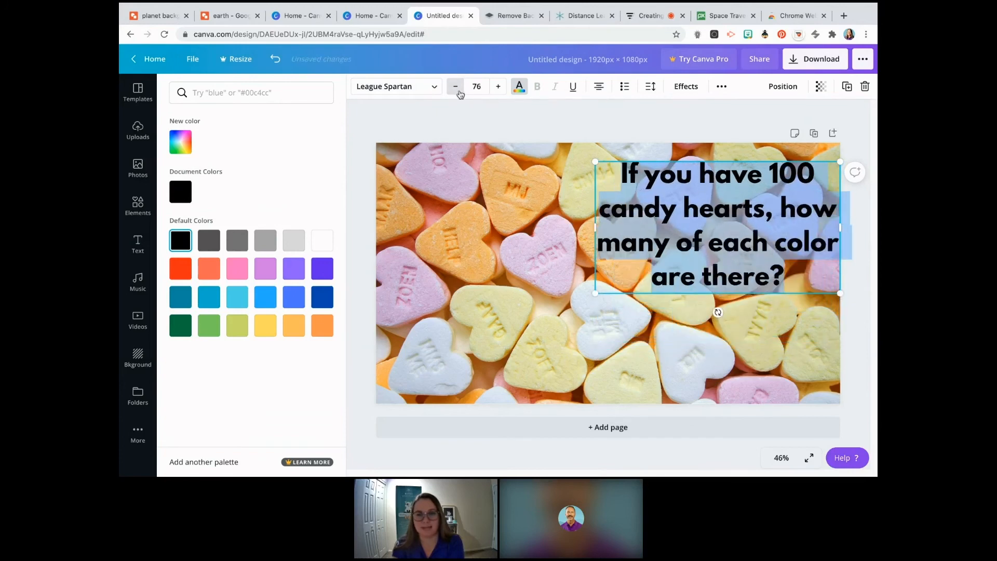
{"action": "left_click", "coordinate": [499, 90]}
{"action": "left_click", "coordinate": [498, 90]}
{"action": "left_click", "coordinate": [498, 90]}
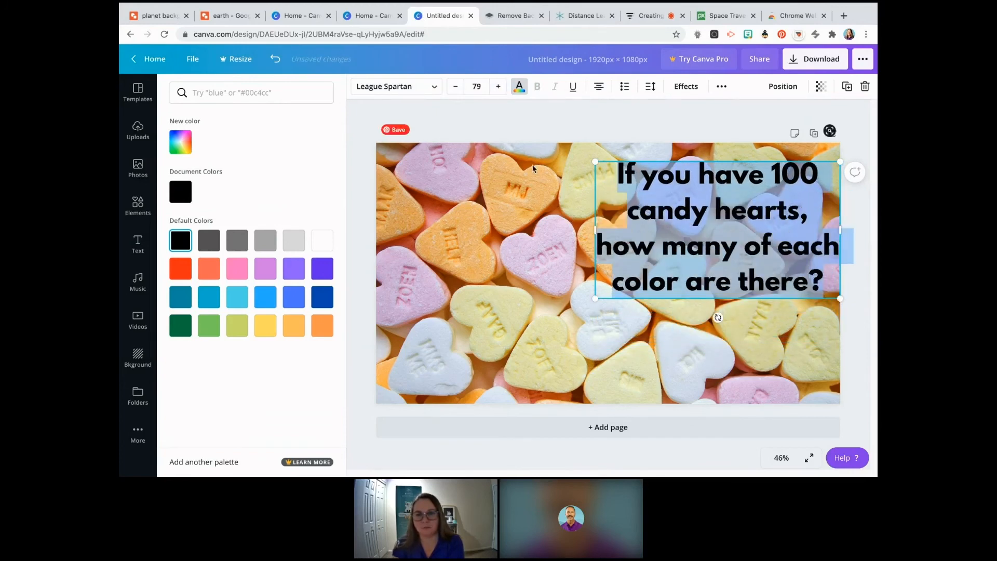
{"action": "key", "text": "Escape"}
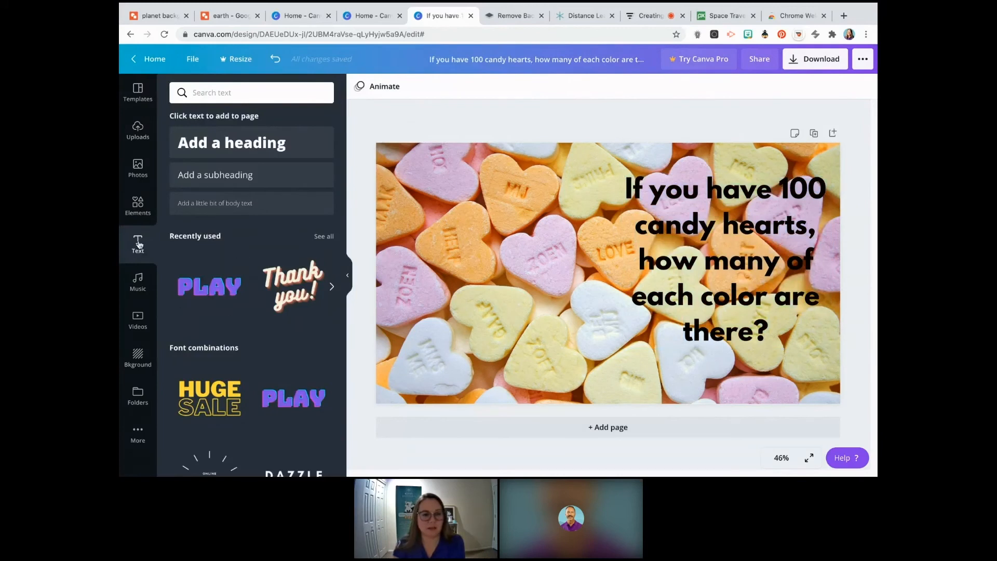
Step: Browse the Elements library's categories, including lines, shapes, frames, stickers, charts, grids, gradients and the themed illustration collections
{"action": "left_click", "coordinate": [136, 207]}
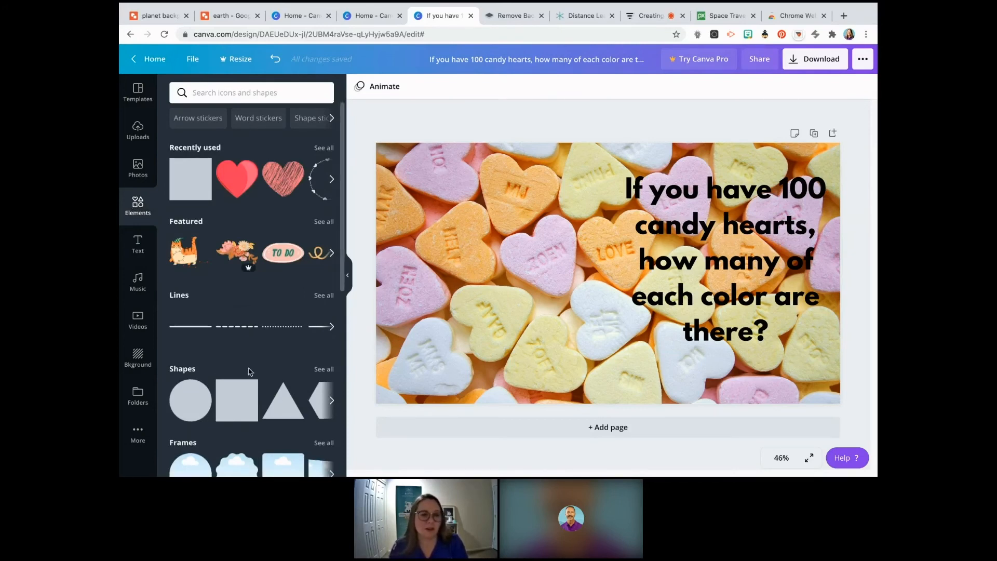
{"action": "scroll", "coordinate": [248, 366], "scroll_direction": "down", "scroll_amount": 3}
{"action": "scroll", "coordinate": [248, 368], "scroll_direction": "down", "scroll_amount": 1}
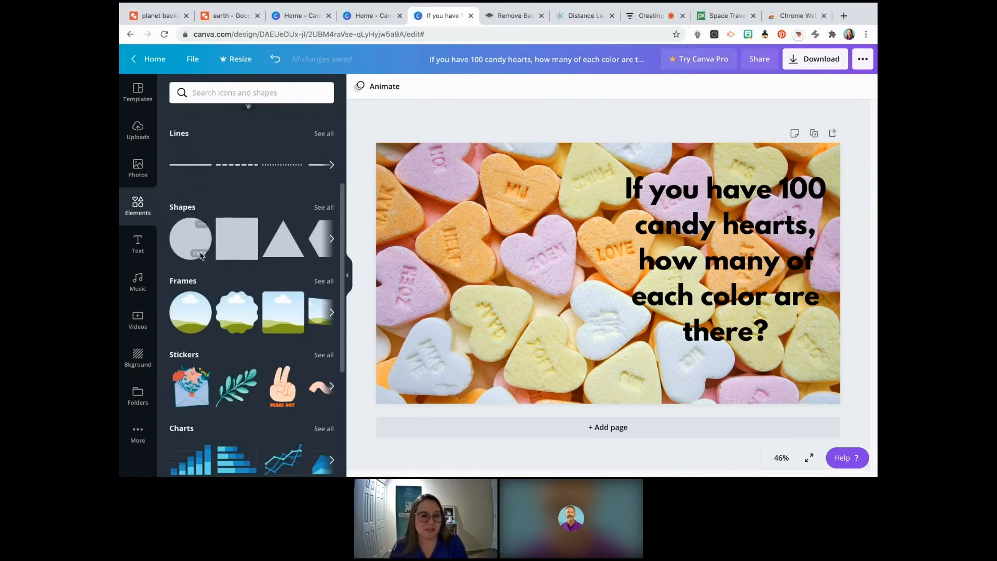
{"action": "scroll", "coordinate": [226, 344], "scroll_direction": "down", "scroll_amount": 3}
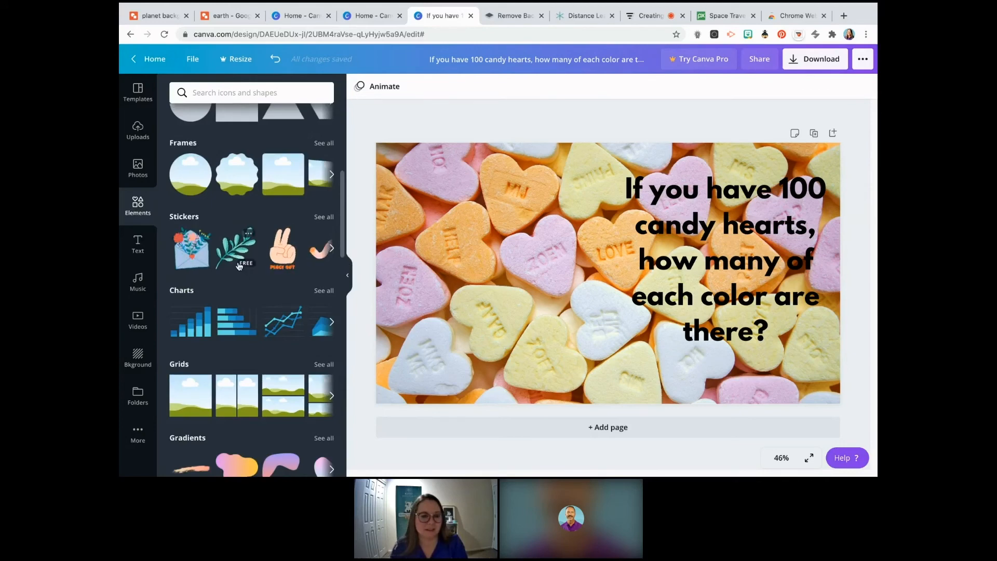
{"action": "scroll", "coordinate": [240, 271], "scroll_direction": "down", "scroll_amount": 1}
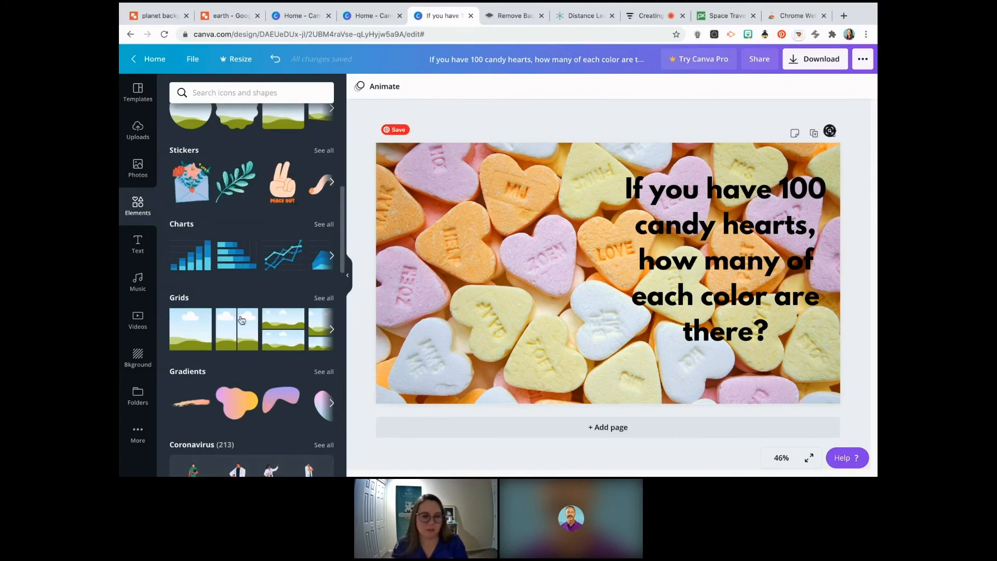
{"action": "scroll", "coordinate": [229, 328], "scroll_direction": "down", "scroll_amount": 2}
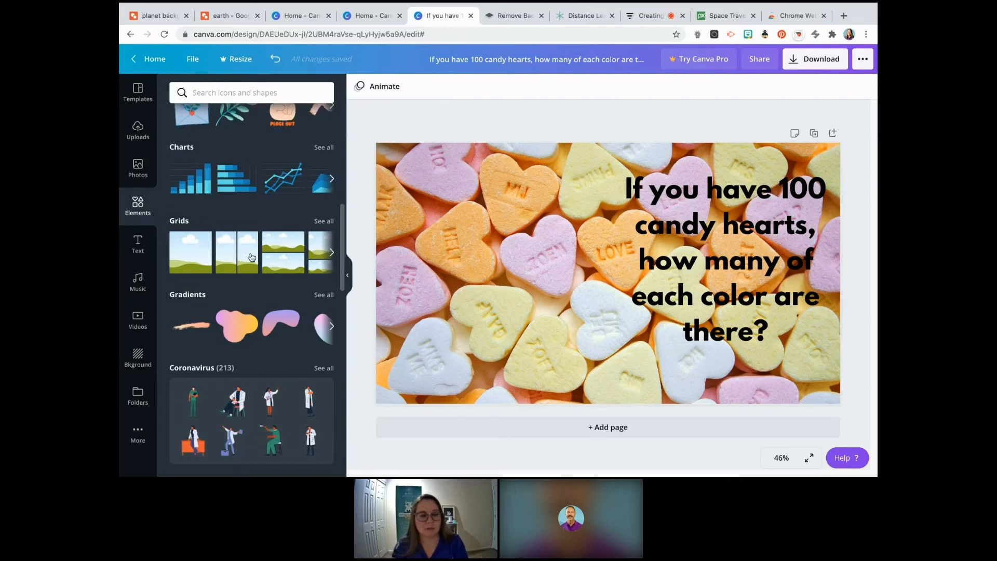
{"action": "scroll", "coordinate": [265, 346], "scroll_direction": "down", "scroll_amount": 3}
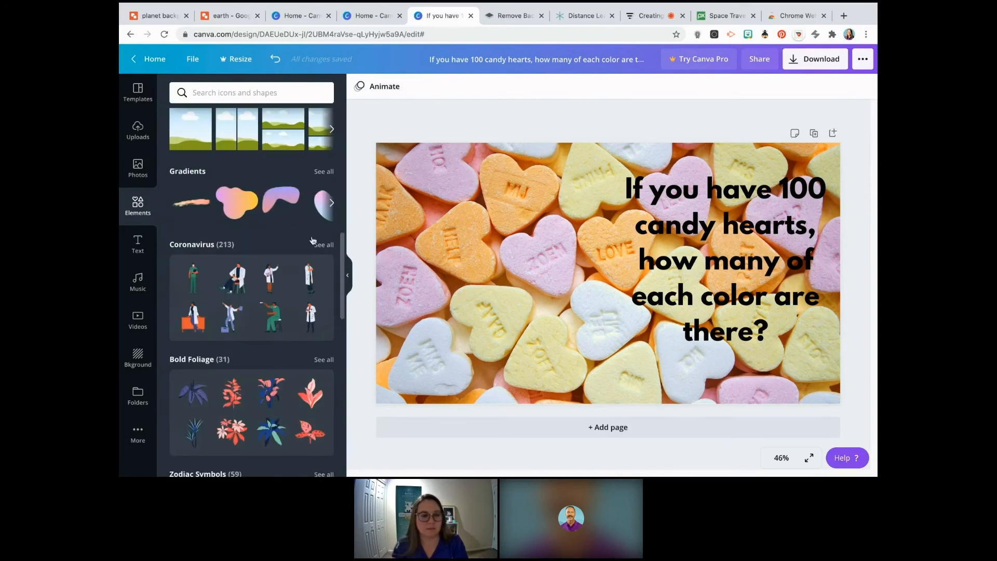
{"action": "scroll", "coordinate": [220, 147], "scroll_direction": "down", "scroll_amount": 1}
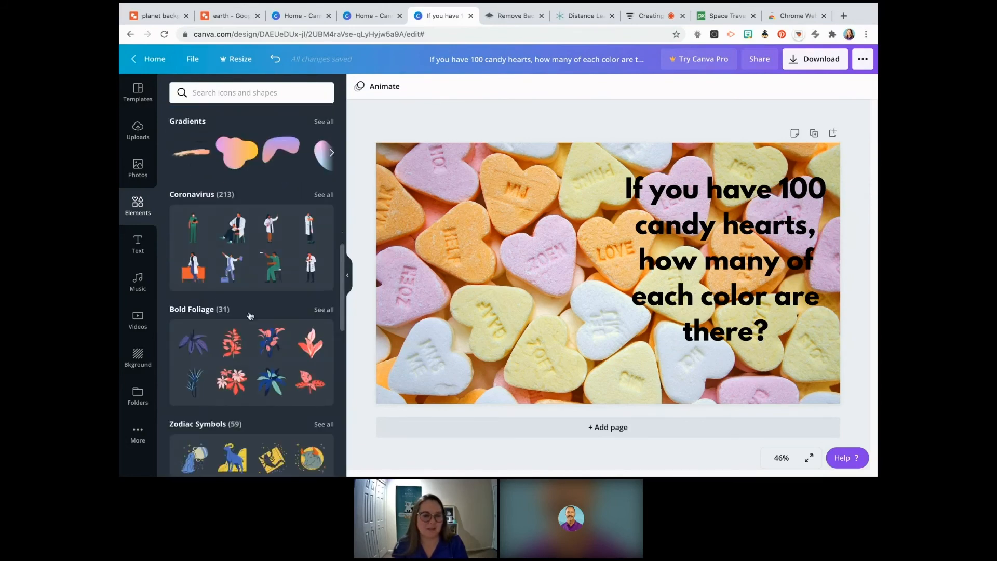
{"action": "scroll", "coordinate": [249, 315], "scroll_direction": "down", "scroll_amount": 3}
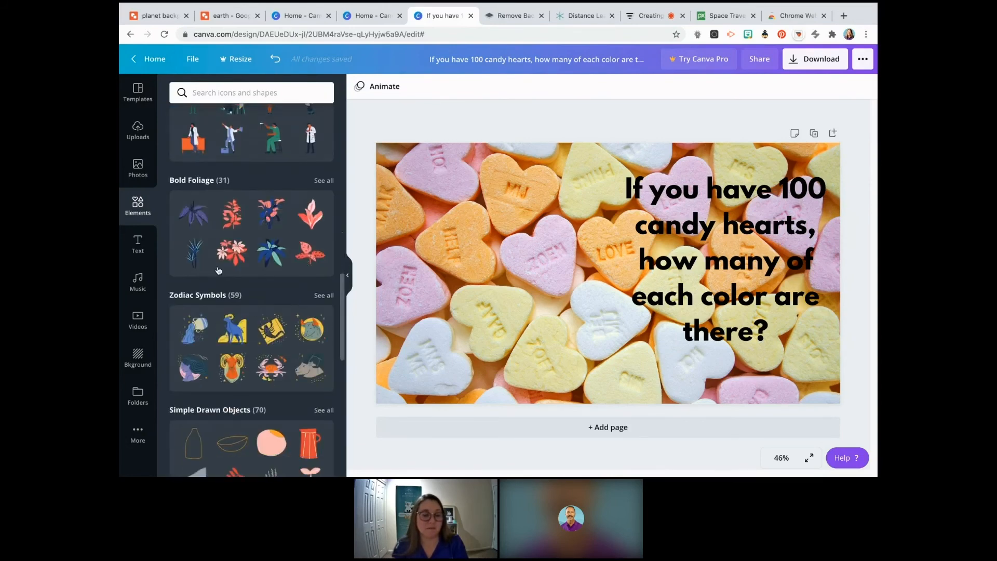
{"action": "scroll", "coordinate": [219, 270], "scroll_direction": "down", "scroll_amount": 10}
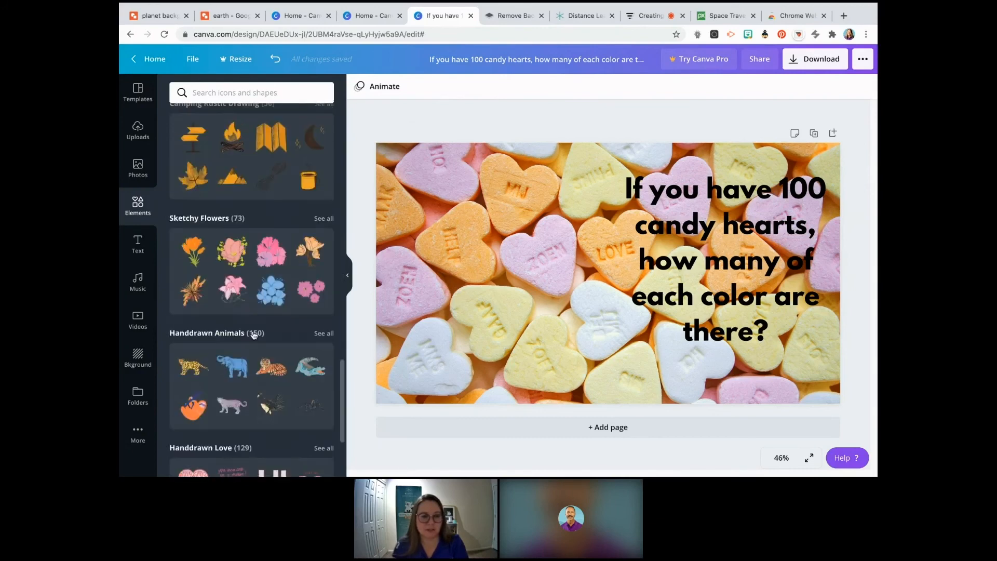
{"action": "scroll", "coordinate": [254, 335], "scroll_direction": "down", "scroll_amount": 2}
{"action": "scroll", "coordinate": [268, 413], "scroll_direction": "down", "scroll_amount": 6}
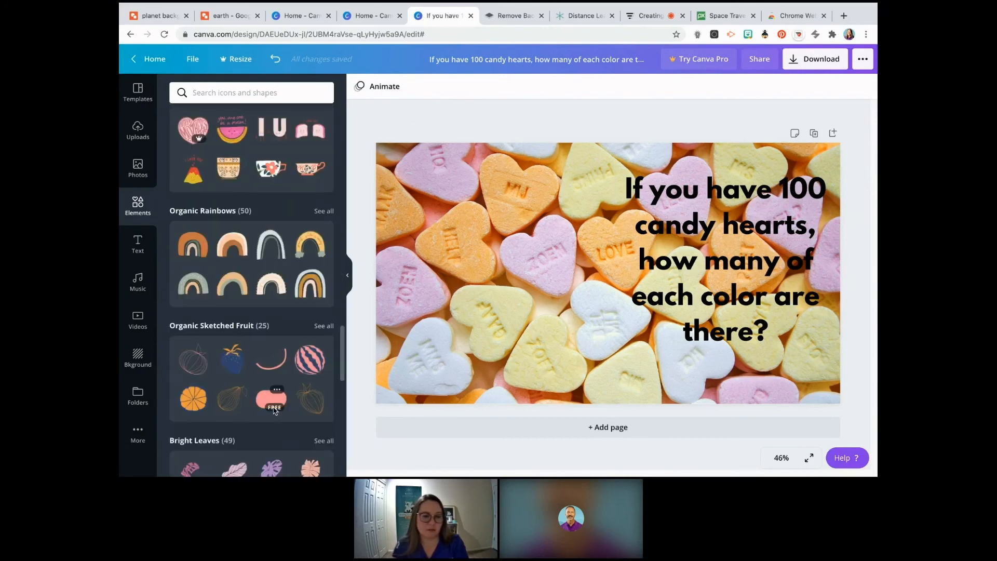
{"action": "scroll", "coordinate": [278, 359], "scroll_direction": "down", "scroll_amount": 2}
{"action": "scroll", "coordinate": [254, 260], "scroll_direction": "up", "scroll_amount": 20}
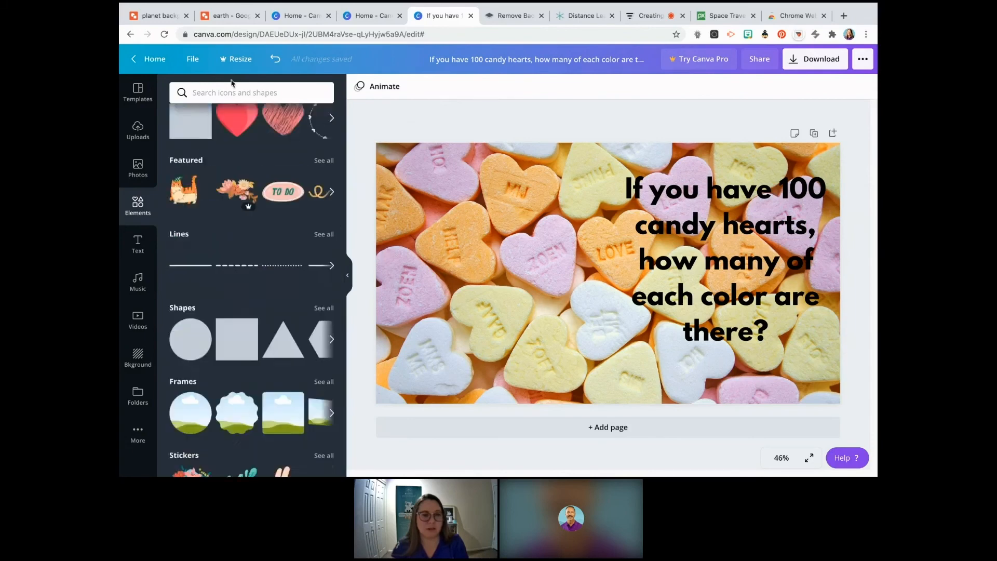
Step: Search the elements for "candy" and add the free graphic of four pastel hearts to the page
{"action": "left_click", "coordinate": [246, 91]}
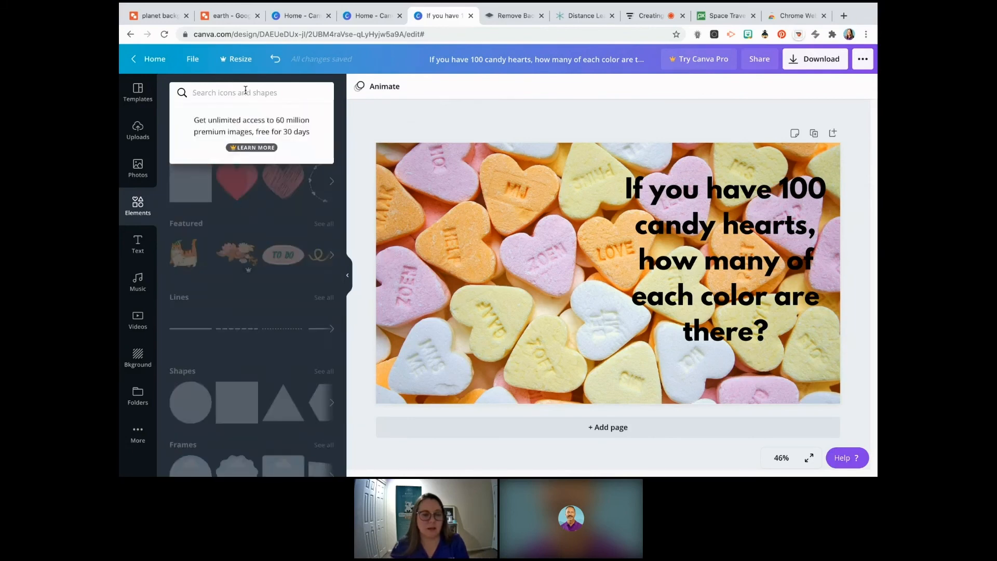
{"action": "type", "text": "candy"}
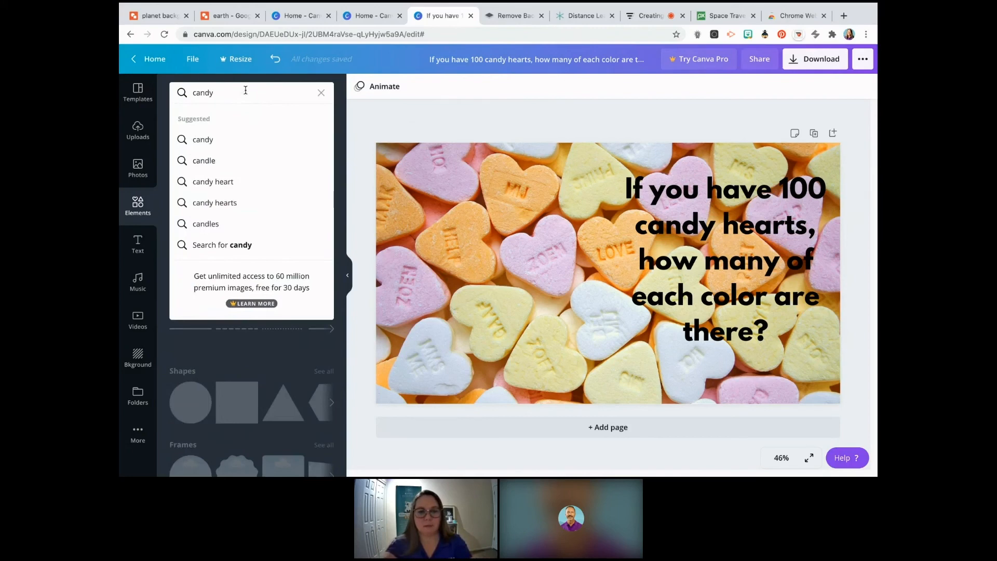
{"action": "key", "text": "Return"}
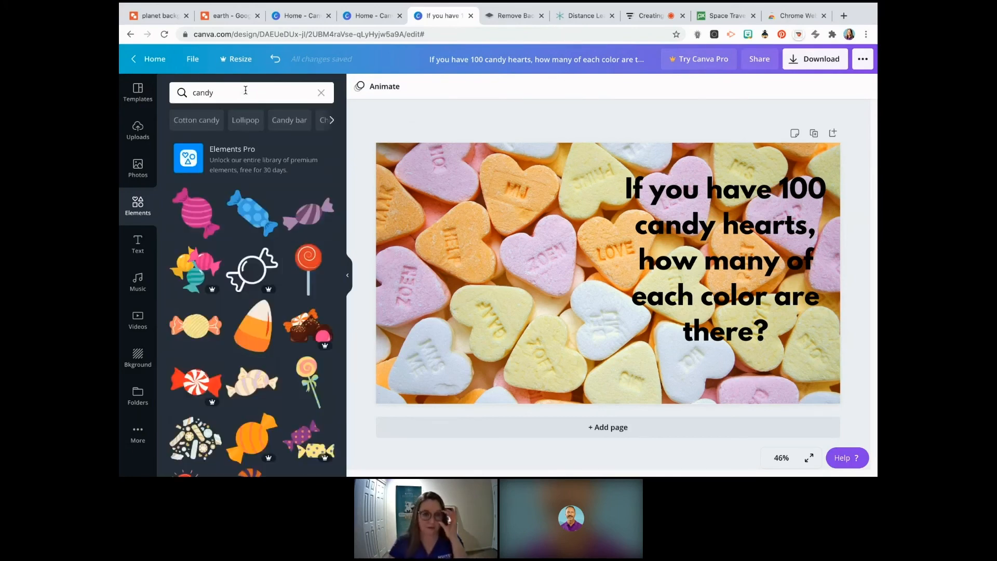
{"action": "scroll", "coordinate": [264, 393], "scroll_direction": "down", "scroll_amount": 10}
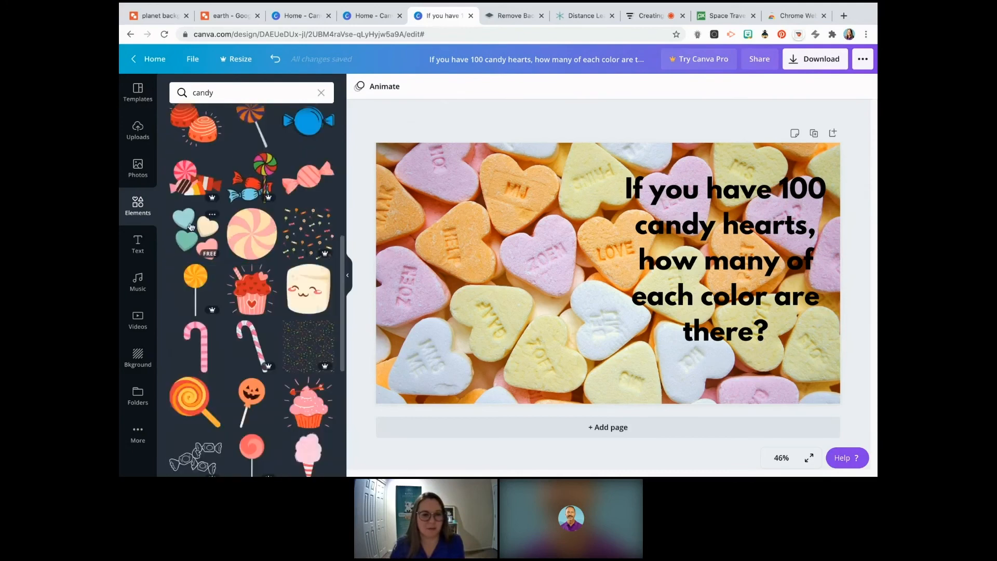
{"action": "left_click_drag", "start_coordinate": [186, 231], "coordinate": [457, 279]}
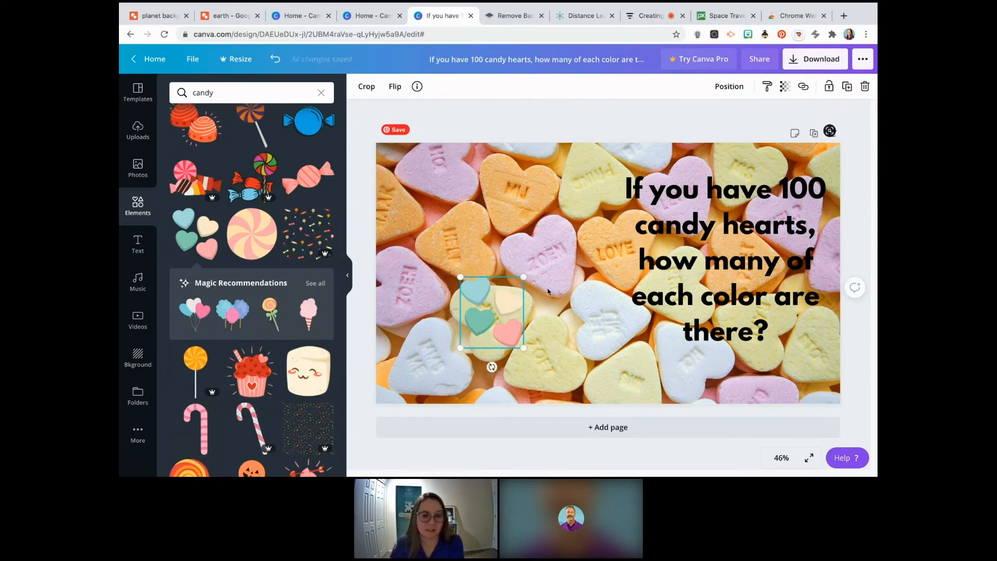
Step: Place the four-hearts graphic near the page's lower-right corner, just below the question text, and flip it horizontally
{"action": "left_click_drag", "start_coordinate": [494, 315], "coordinate": [808, 367]}
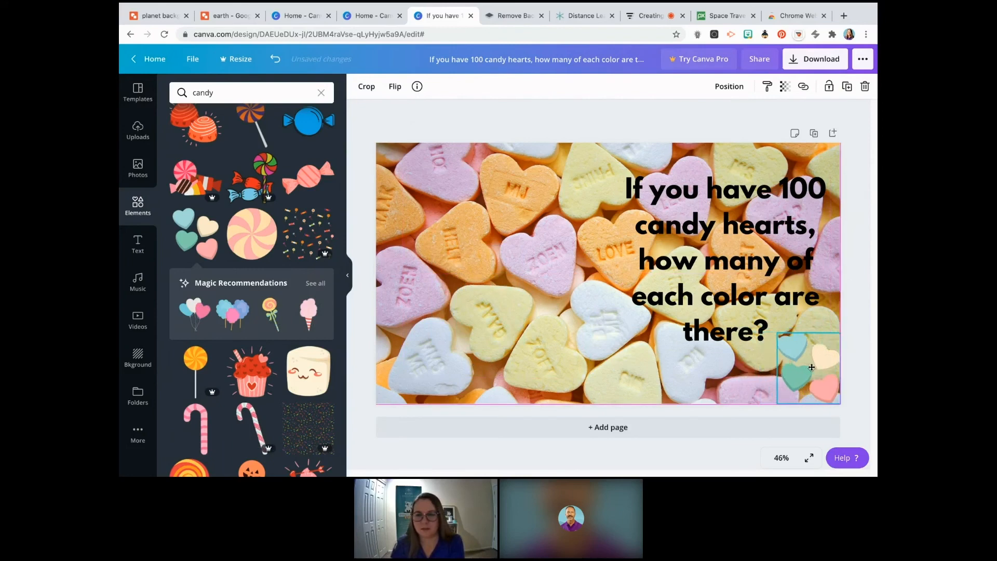
{"action": "left_click_drag", "start_coordinate": [811, 366], "coordinate": [811, 366]}
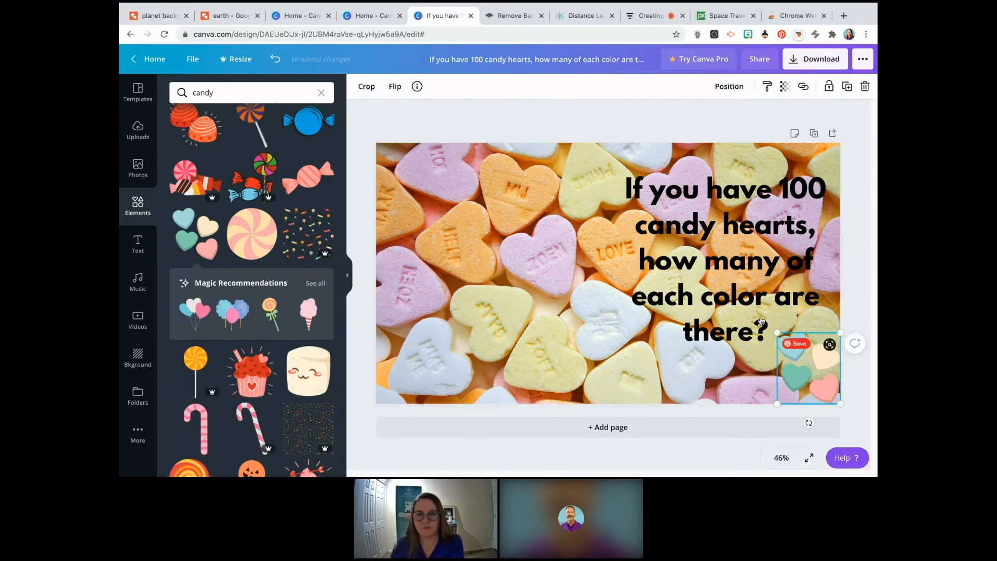
{"action": "left_click", "coordinate": [396, 87]}
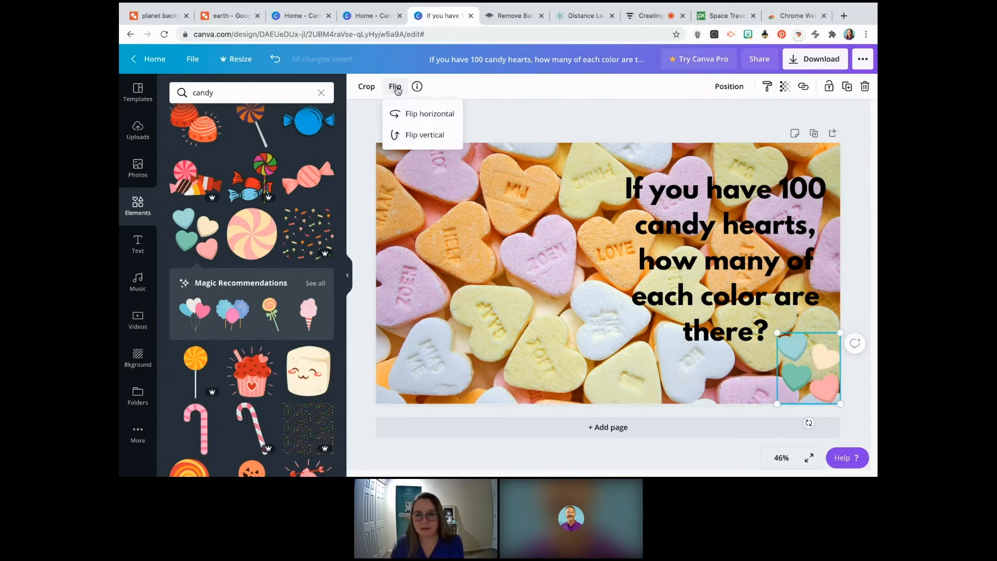
{"action": "left_click", "coordinate": [401, 115]}
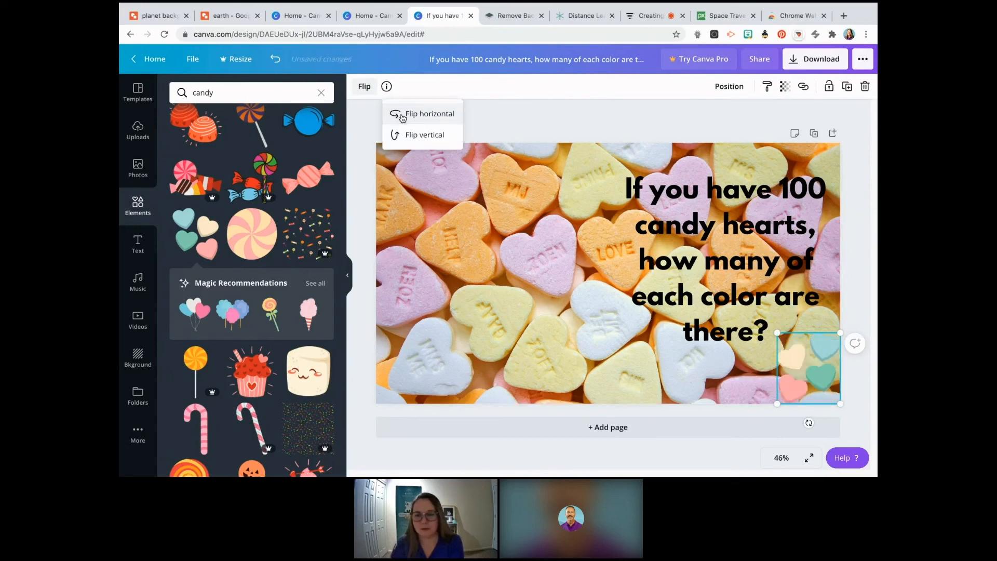
{"action": "left_click", "coordinate": [612, 118]}
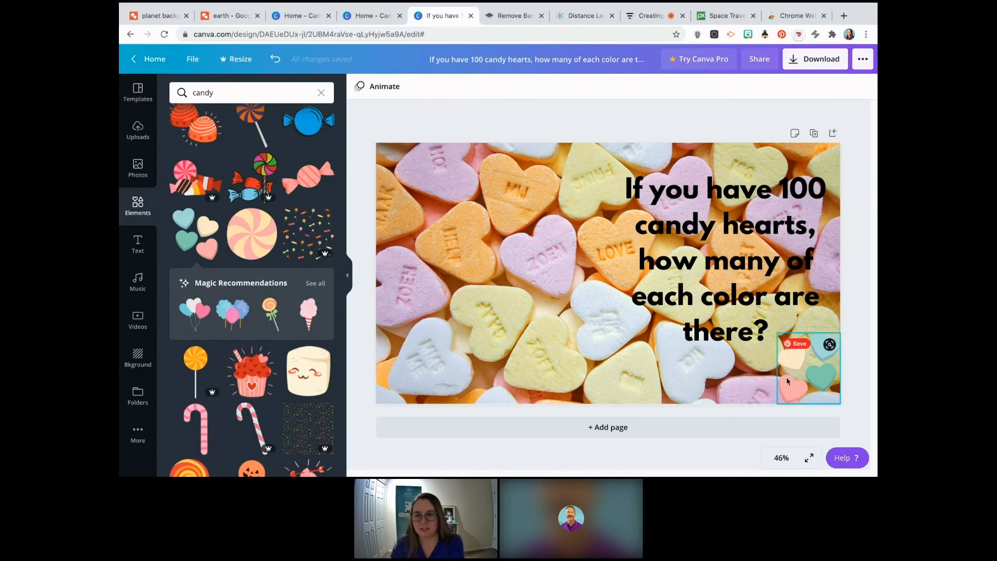
{"action": "left_click_drag", "start_coordinate": [788, 381], "coordinate": [781, 368]}
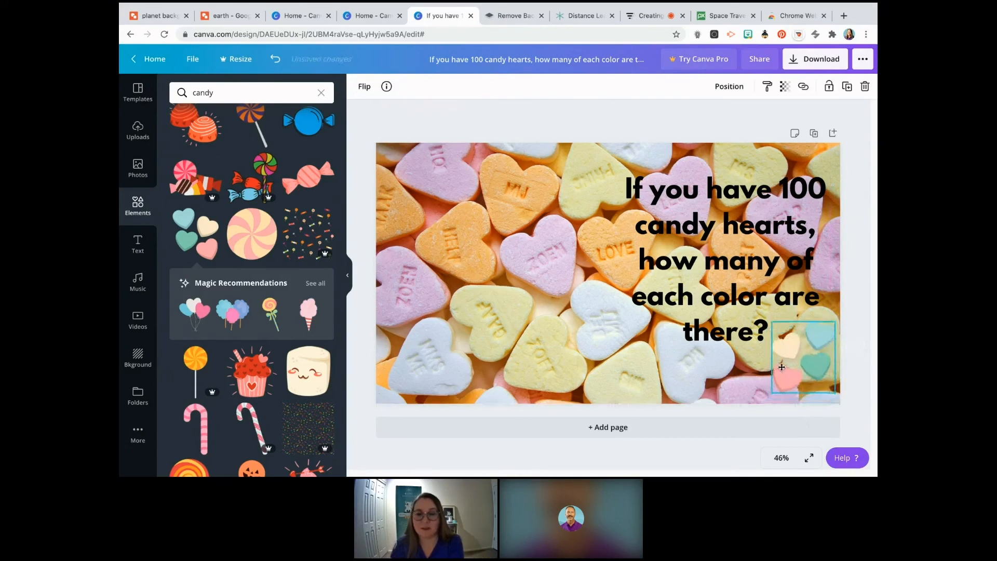
{"action": "left_click", "coordinate": [512, 124]}
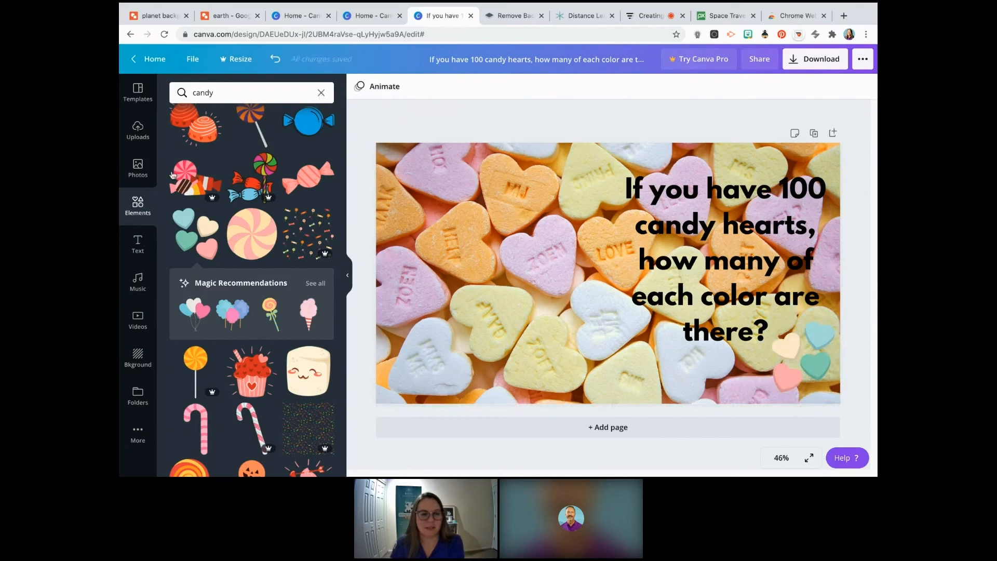
Step: Find the chart elements in the Elements library and insert a pie chart on the page
{"action": "left_click", "coordinate": [136, 204]}
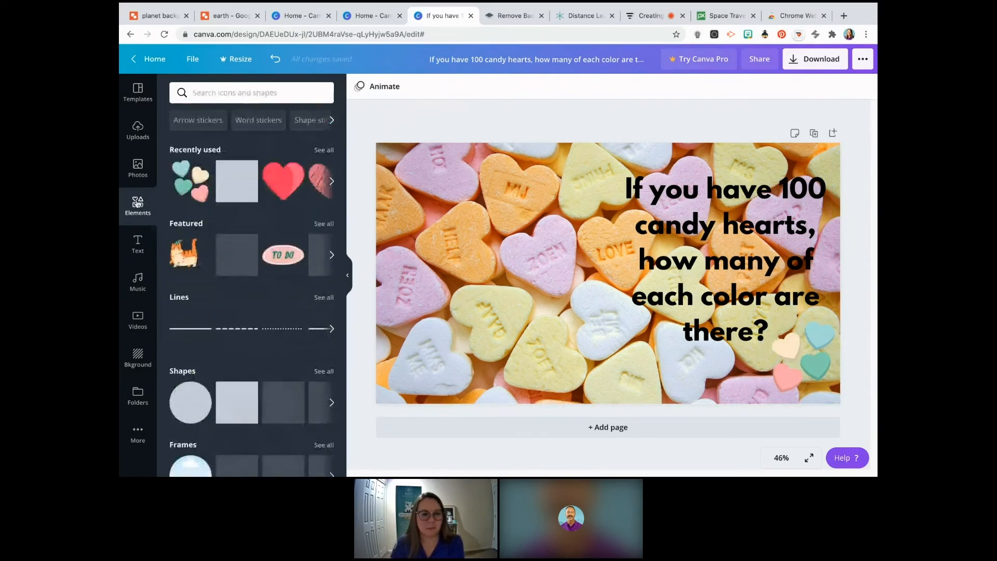
{"action": "scroll", "coordinate": [281, 316], "scroll_direction": "down", "scroll_amount": 5}
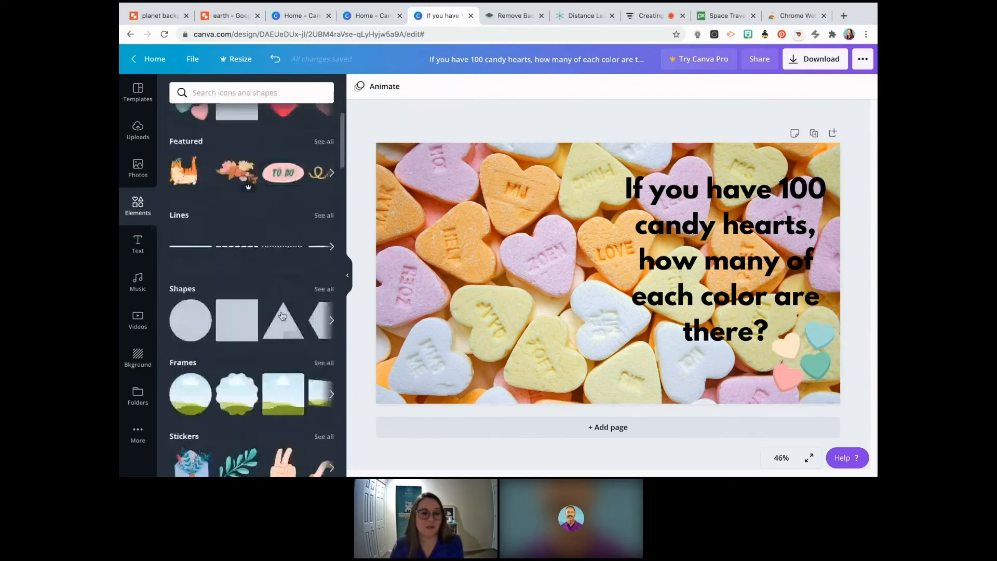
{"action": "scroll", "coordinate": [290, 301], "scroll_direction": "down", "scroll_amount": 2}
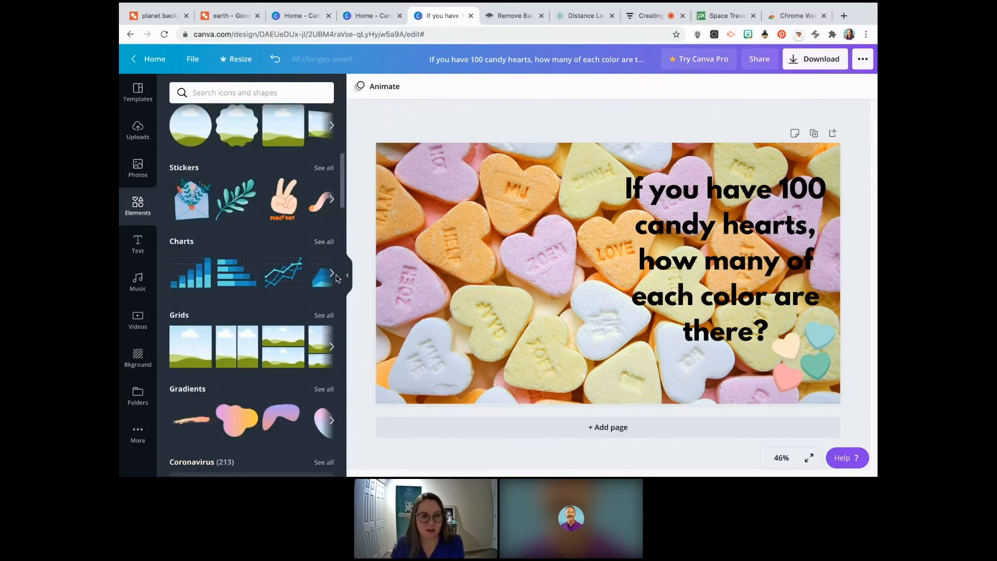
{"action": "left_click", "coordinate": [333, 273]}
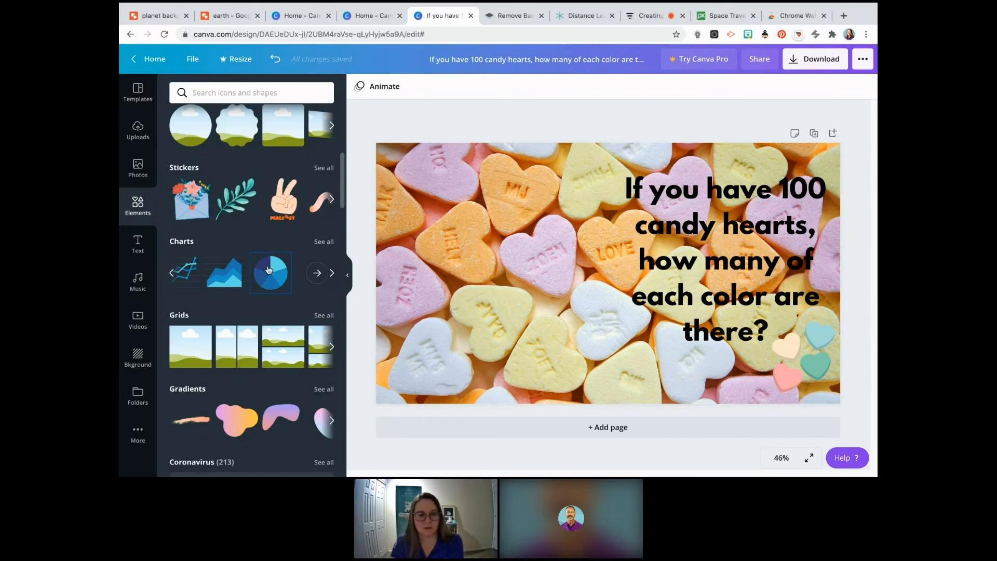
{"action": "left_click", "coordinate": [268, 270]}
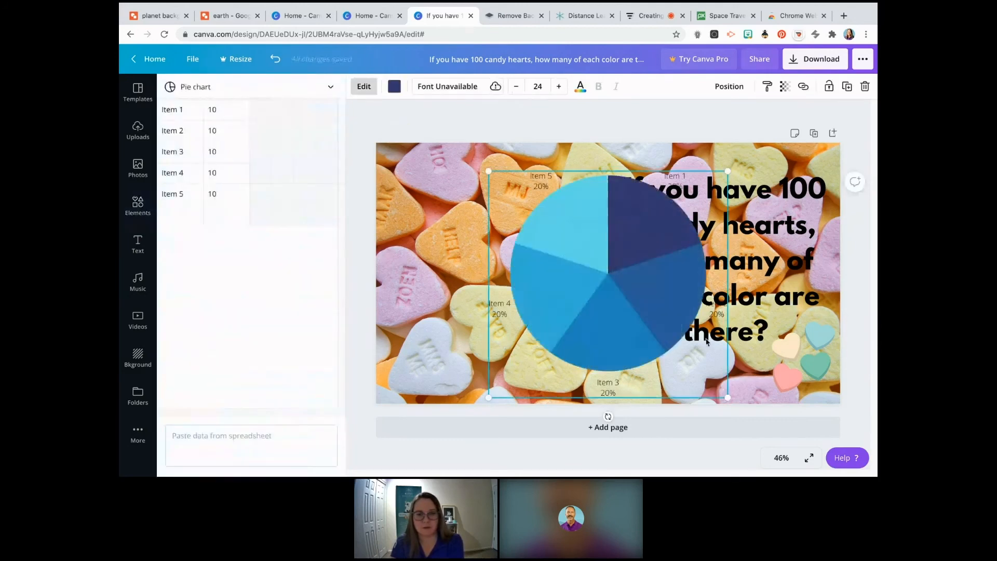
Step: Move the pie chart to the left of the question text and open its first item label for editing
{"action": "left_click", "coordinate": [173, 109]}
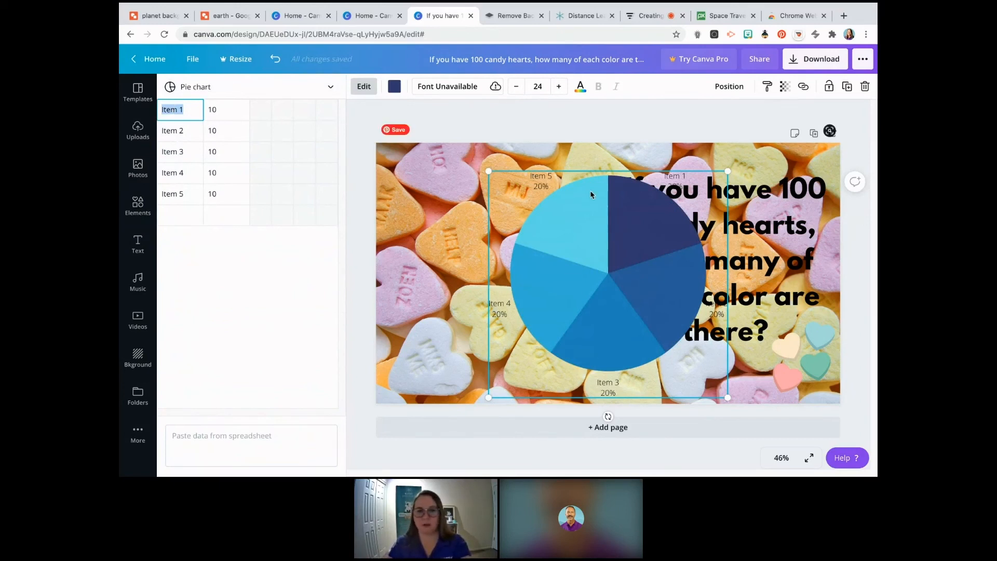
{"action": "left_click", "coordinate": [601, 270]}
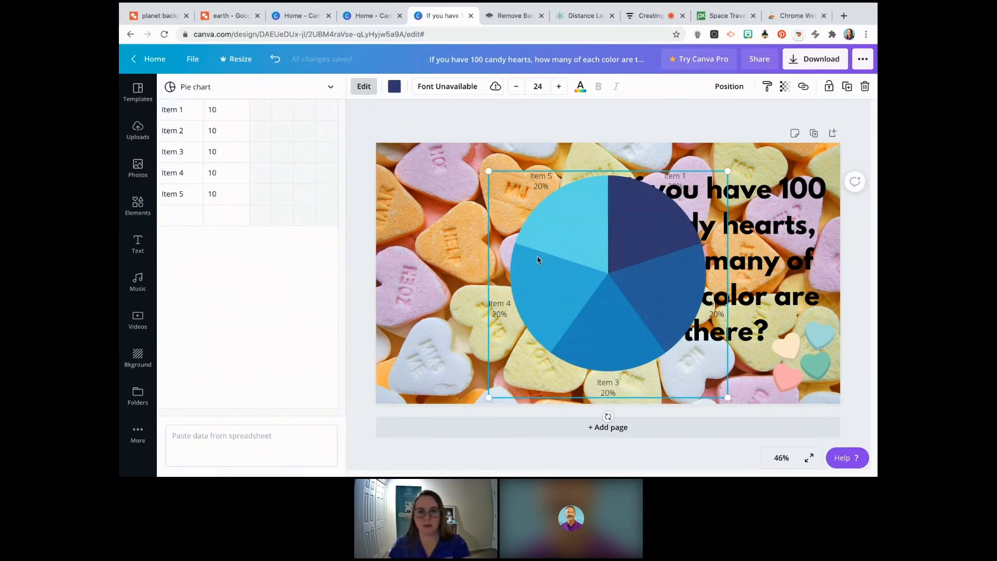
{"action": "left_click_drag", "start_coordinate": [537, 258], "coordinate": [474, 255]}
{"action": "left_click", "coordinate": [181, 111]}
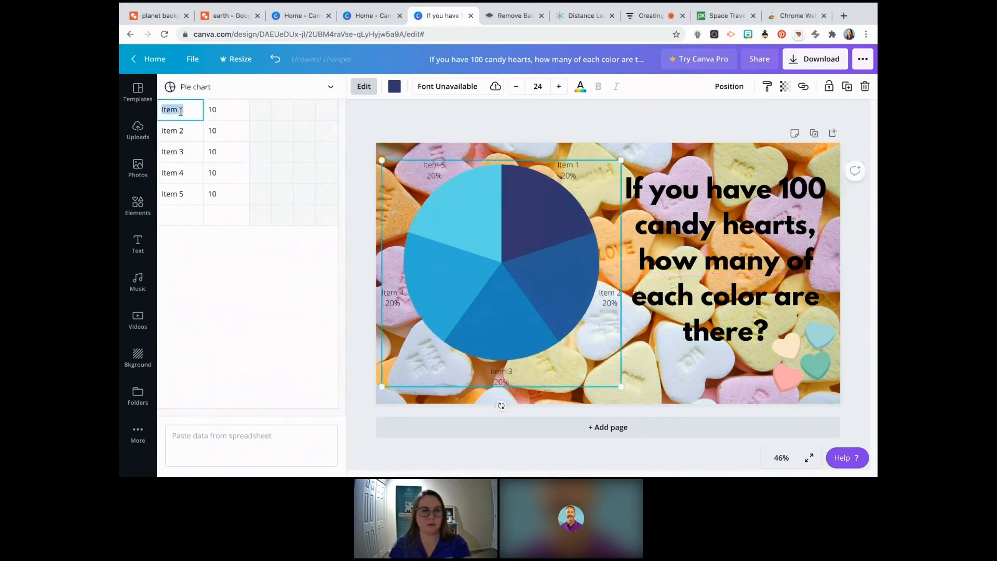